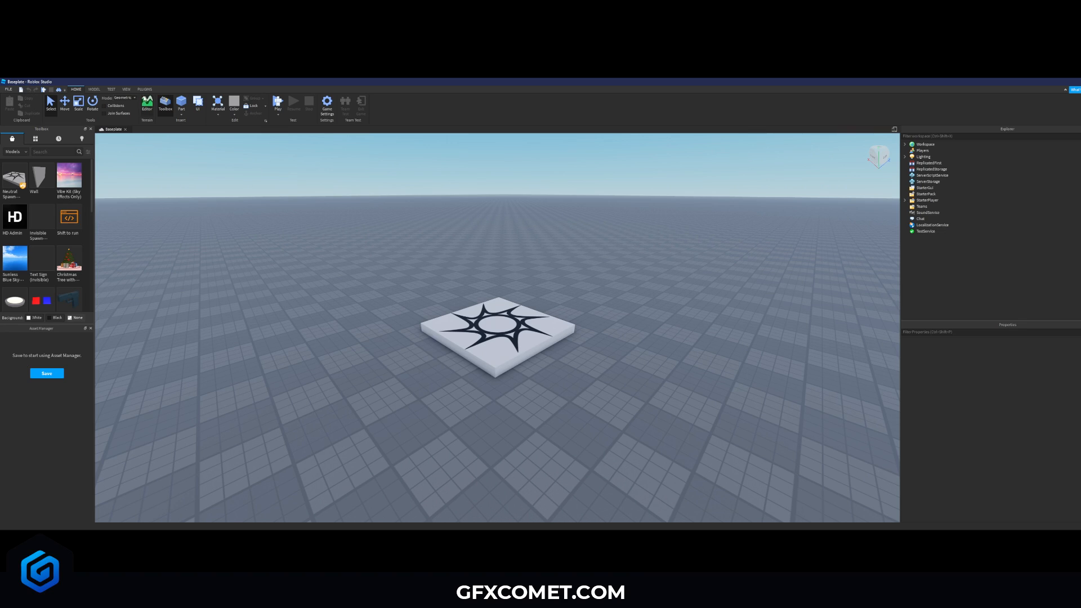
- Browse the Plugins category of the Toolbox marketplace for the Load Character plugin
{"action": "left_click", "coordinate": [144, 89]}
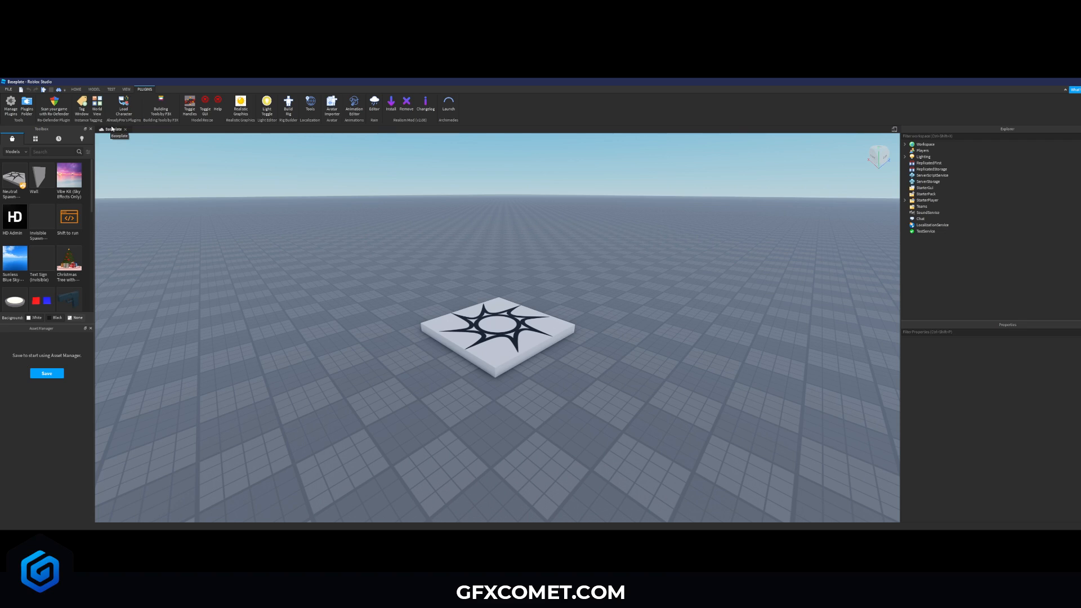
{"action": "left_click", "coordinate": [39, 139]}
{"action": "left_click", "coordinate": [12, 139]}
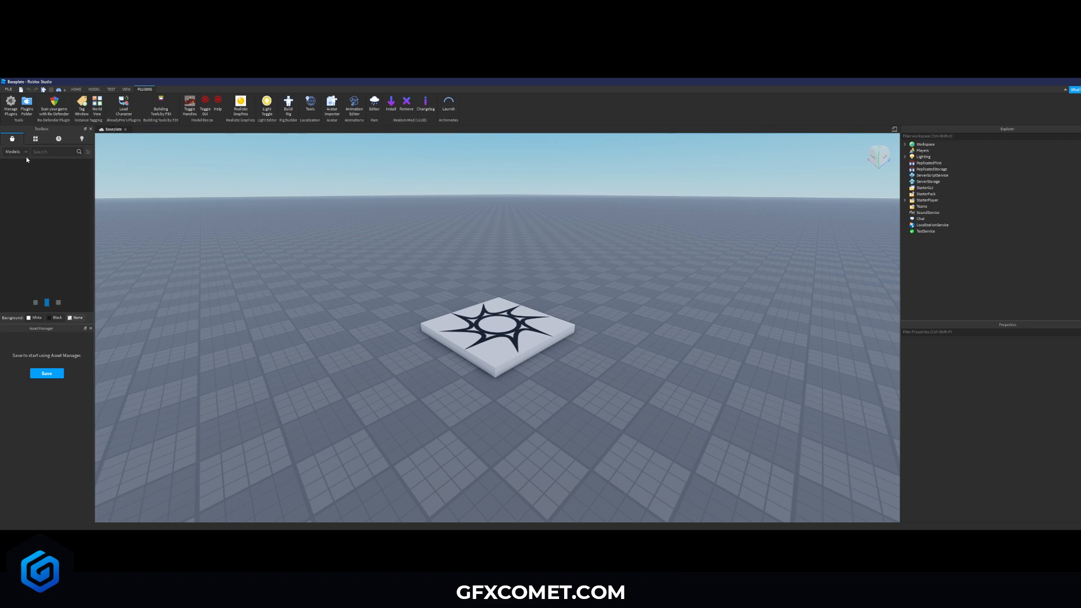
{"action": "left_click", "coordinate": [62, 152]}
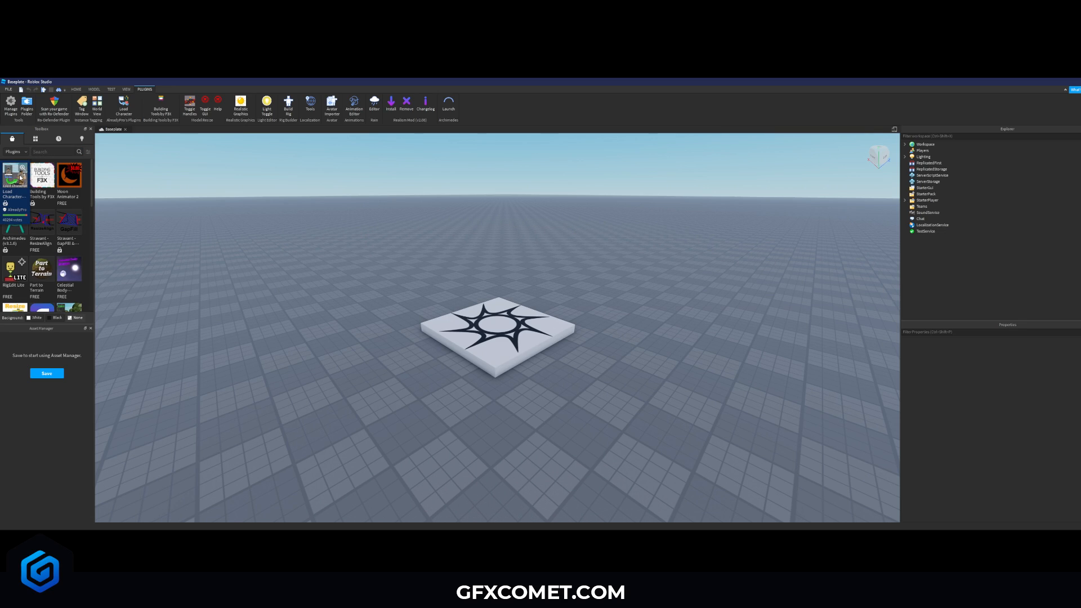
- Spawn an R15 avatar at the origin with the Load Character plugin, entering the player's username
{"action": "left_click", "coordinate": [127, 112]}
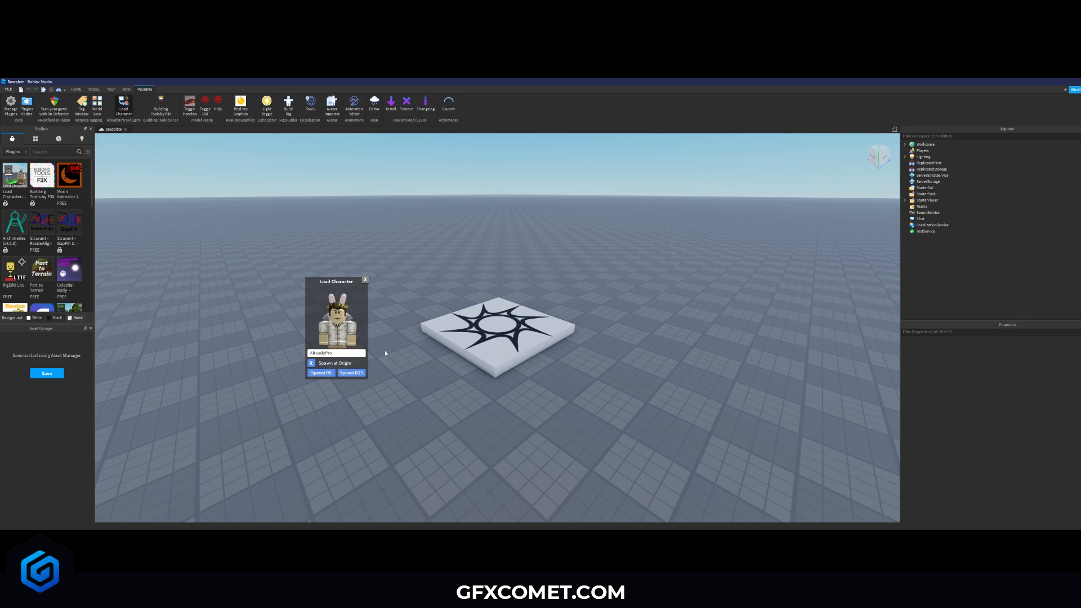
{"action": "left_click_drag", "start_coordinate": [331, 286], "coordinate": [551, 319]}
{"action": "double_click", "coordinate": [568, 387]}
{"action": "type", "text": "Codite"}
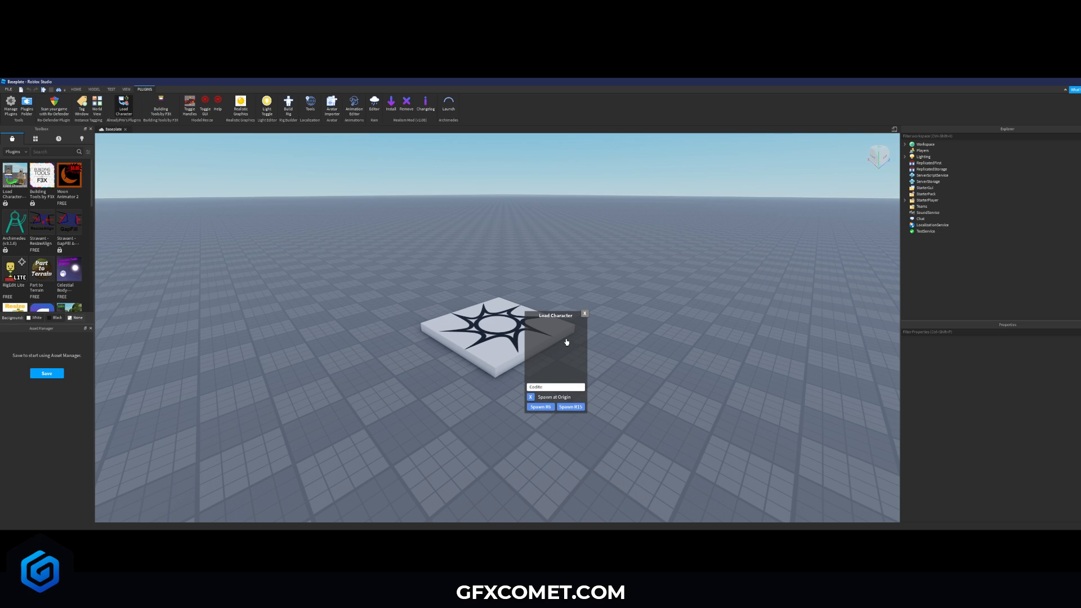
{"action": "left_click_drag", "start_coordinate": [553, 318], "coordinate": [515, 295]}
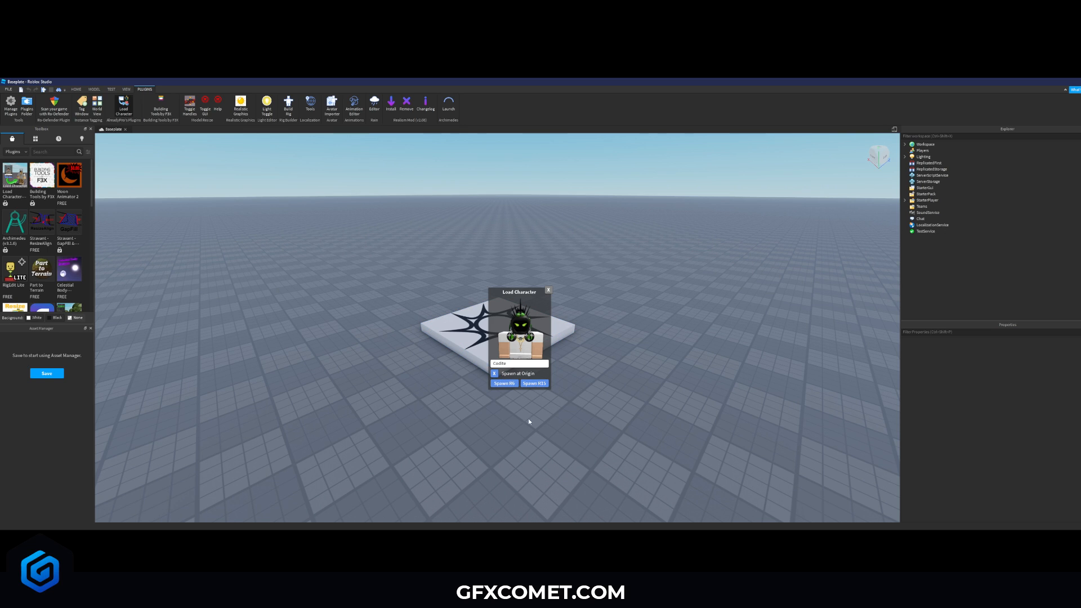
{"action": "left_click", "coordinate": [534, 383]}
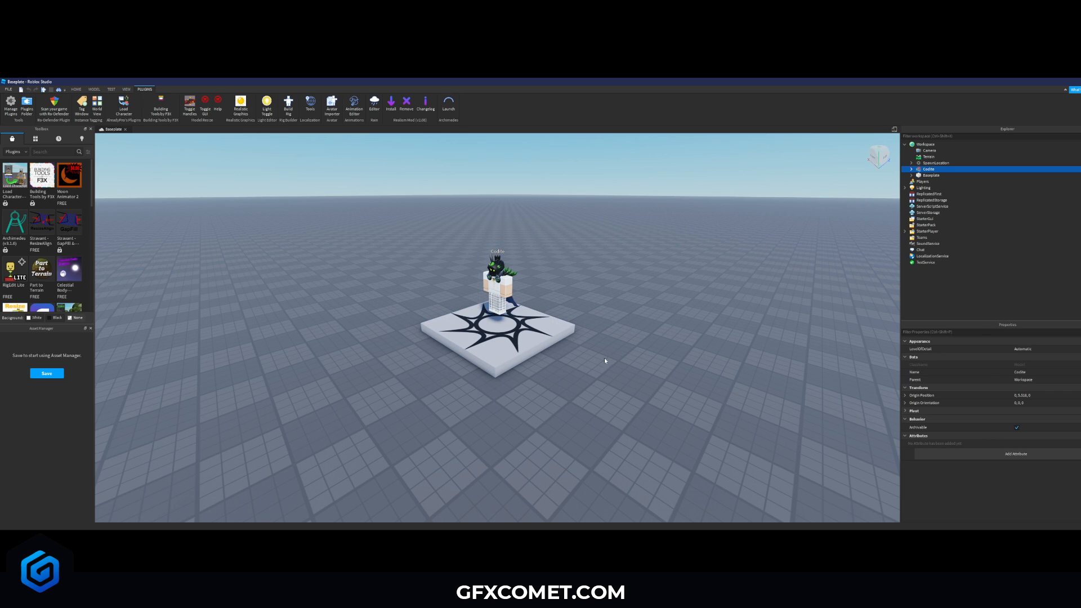
- Select the spawned character model and open its available actions in the Explorer
{"action": "key", "text": "w"}
{"action": "right_click_drag", "start_coordinate": [580, 366], "coordinate": [559, 393]}
{"action": "key", "text": "w"}
{"action": "key", "text": "s"}
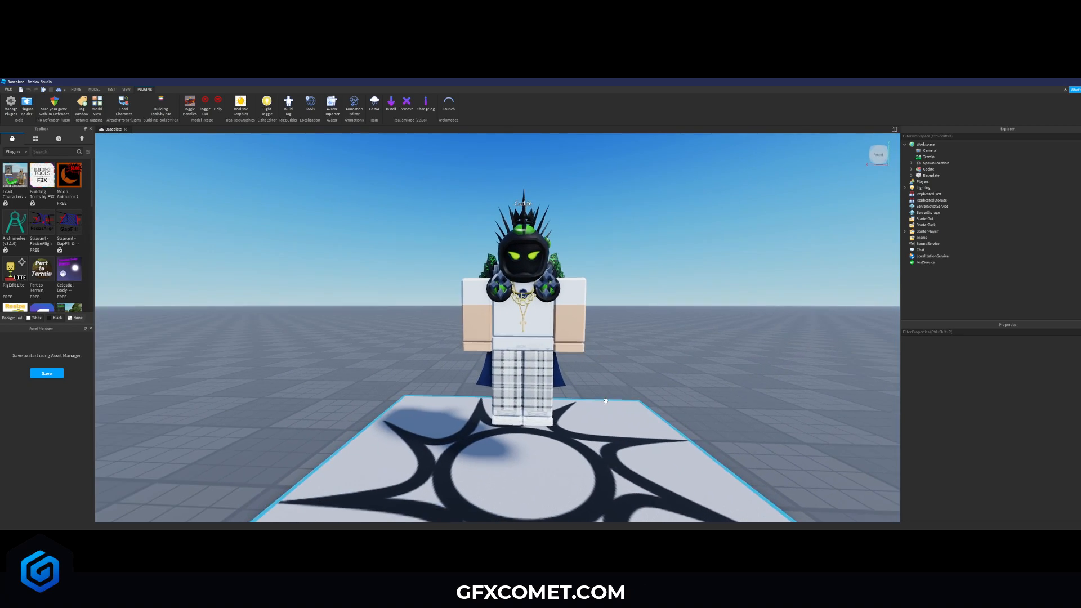
{"action": "left_click", "coordinate": [541, 309]}
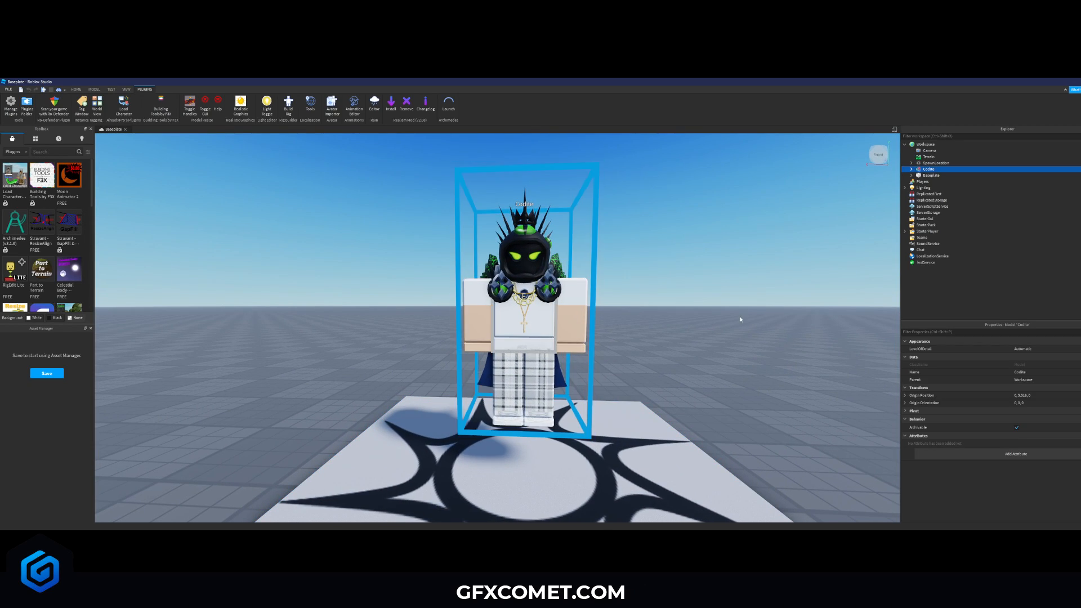
{"action": "key", "text": "f"}
{"action": "right_click", "coordinate": [929, 171]}
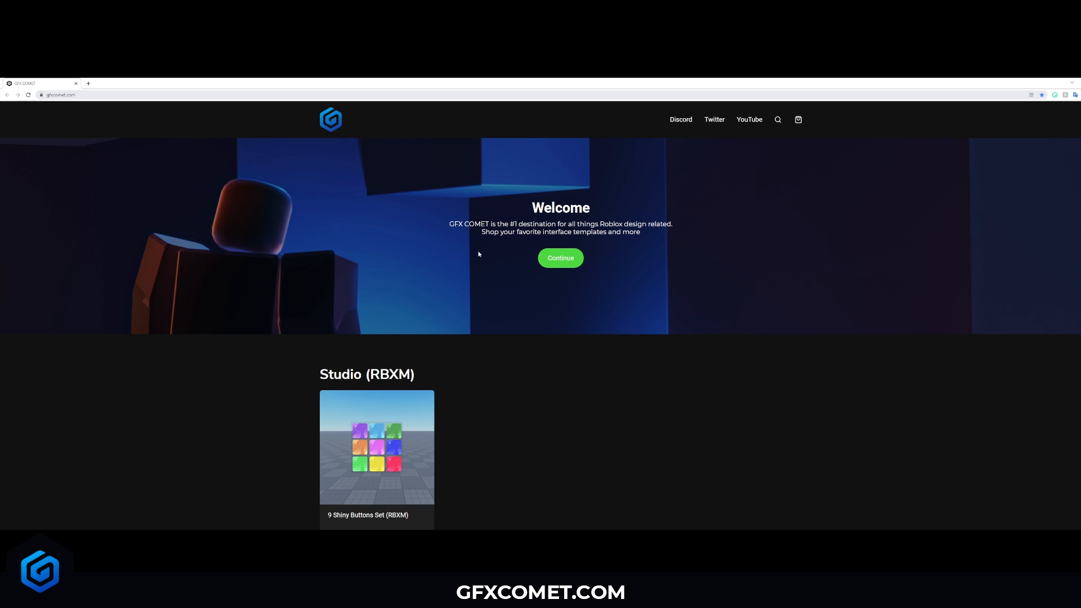
- Switch to the GFX Comet website in the browser and download the free Roblox Blender R15 Rig
{"action": "scroll", "coordinate": [479, 254], "scroll_direction": "down", "scroll_amount": 7}
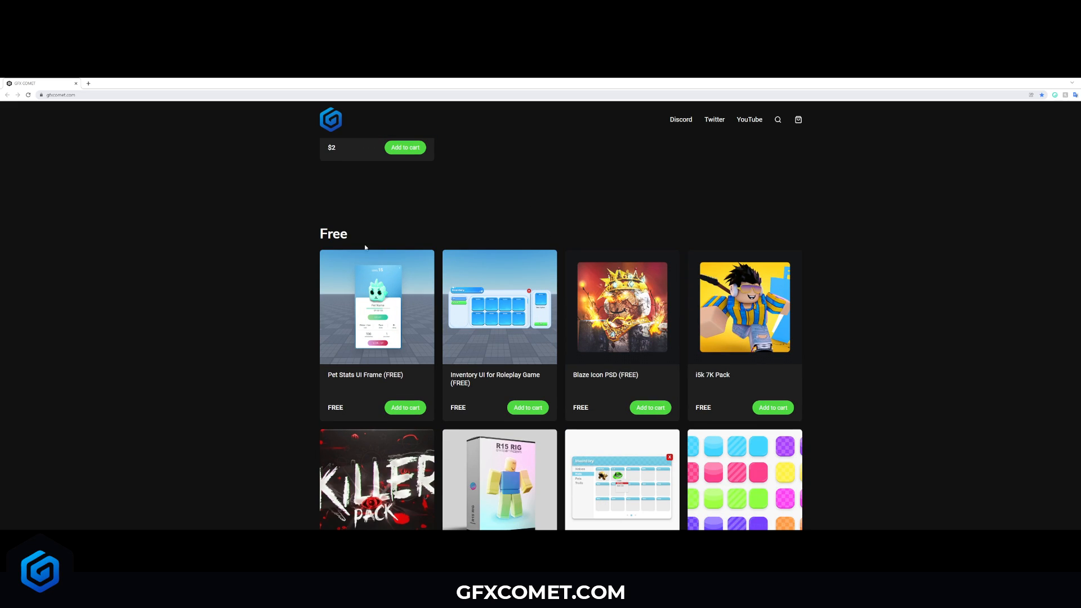
{"action": "scroll", "coordinate": [365, 247], "scroll_direction": "down", "scroll_amount": 2}
{"action": "left_click", "coordinate": [500, 360]}
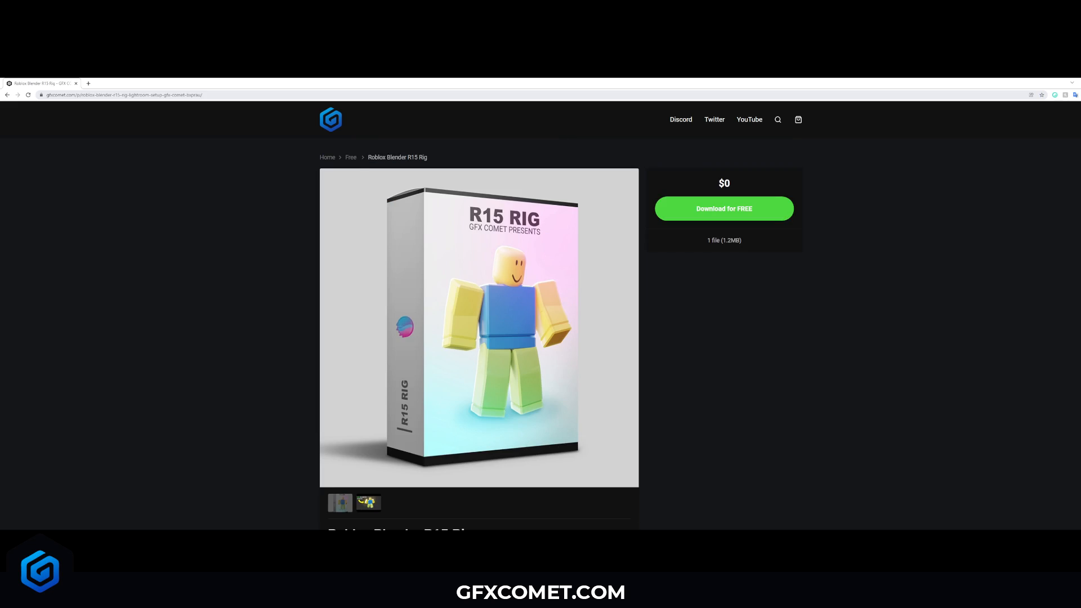
{"action": "left_click", "coordinate": [724, 209]}
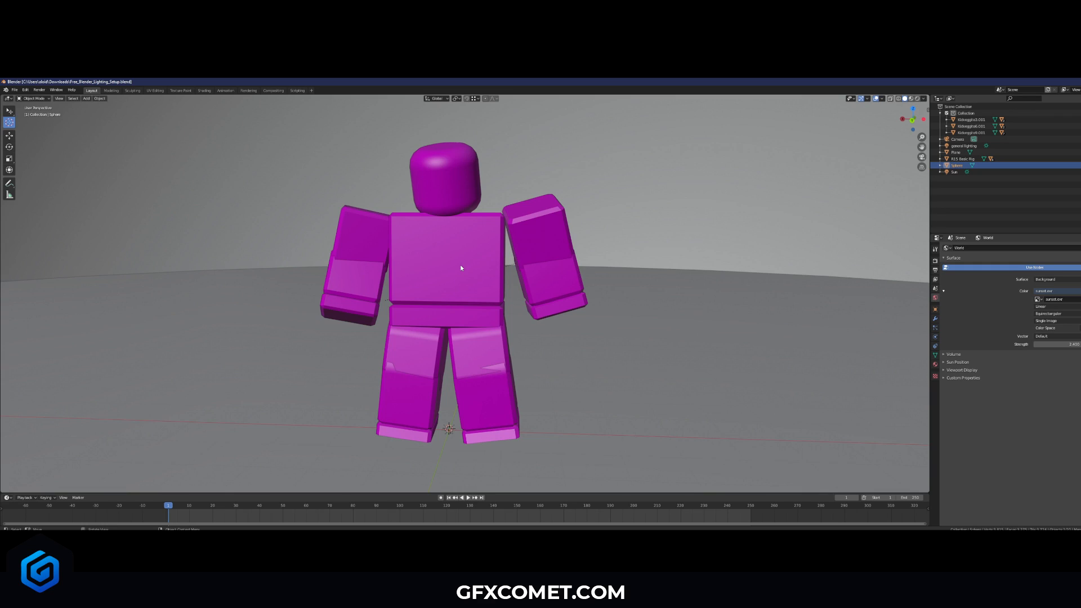
- Switch to Blender, select the rig's torso and show its material nodes in the Shading workspace
{"action": "middle_click_drag", "start_coordinate": [460, 264], "coordinate": [713, 226]}
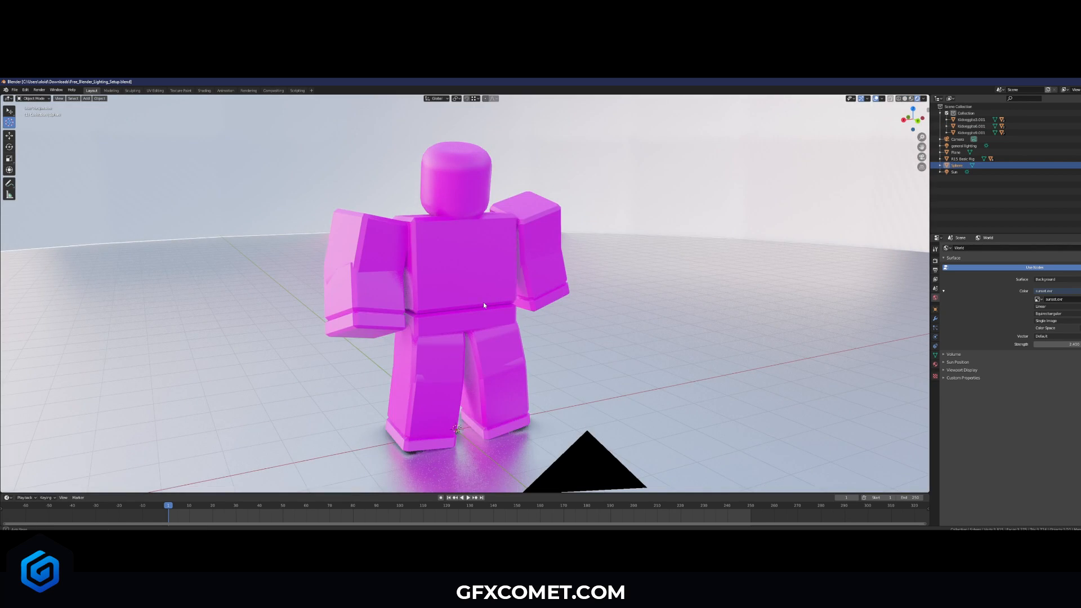
{"action": "mouse_move", "coordinate": [483, 301]}
{"action": "middle_mouse_down"}
{"action": "mouse_move", "coordinate": [506, 293]}
{"action": "mouse_move", "coordinate": [419, 305]}
{"action": "mouse_move", "coordinate": [418, 288]}
{"action": "mouse_move", "coordinate": [488, 302]}
{"action": "mouse_move", "coordinate": [481, 292]}
{"action": "middle_mouse_up"}
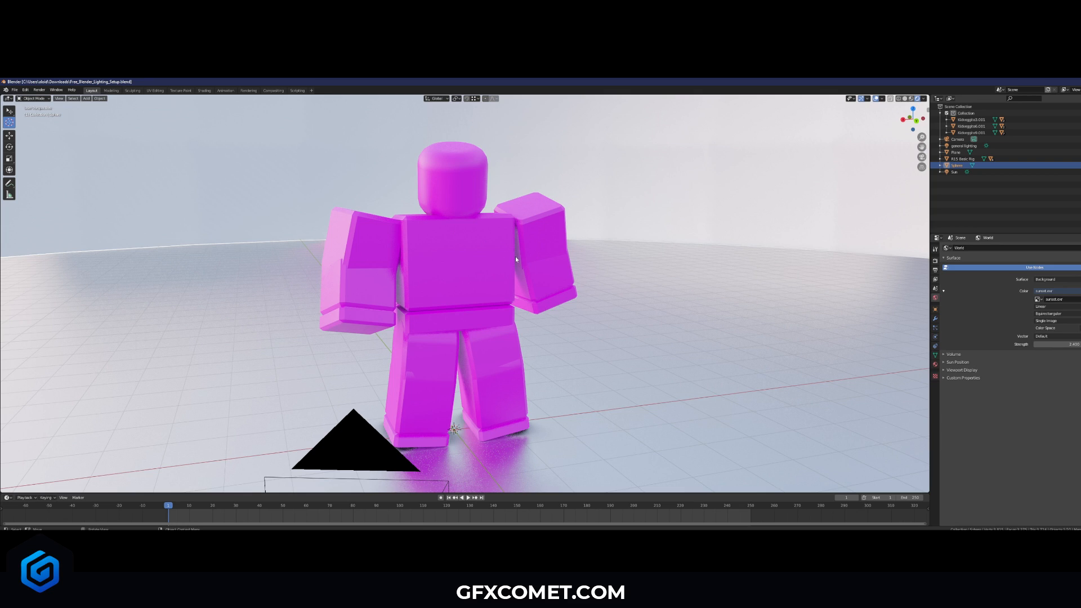
{"action": "left_click", "coordinate": [465, 256]}
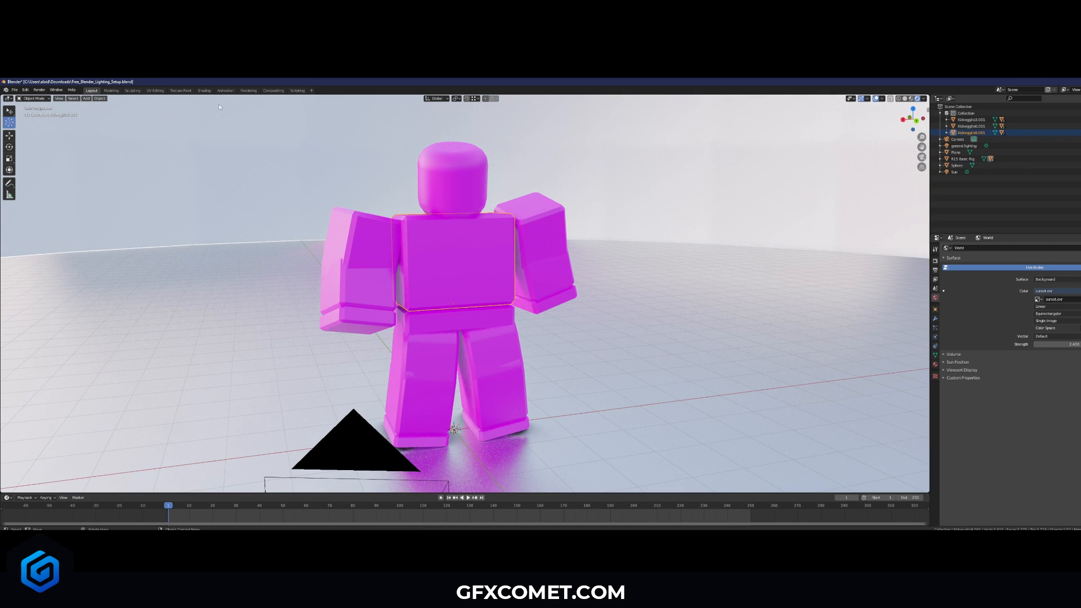
{"action": "left_click", "coordinate": [204, 91]}
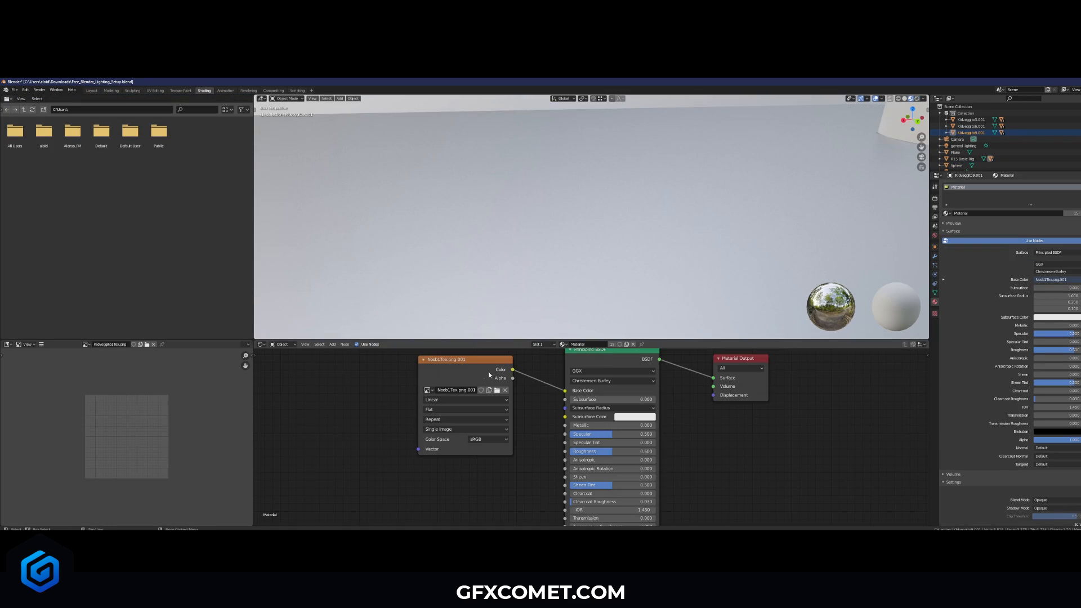
- Replace the image in the rig material's Noob1Tex.png.001 texture node with the Codite1Tex.png file
{"action": "middle_click_drag", "start_coordinate": [760, 175], "coordinate": [828, 153]}
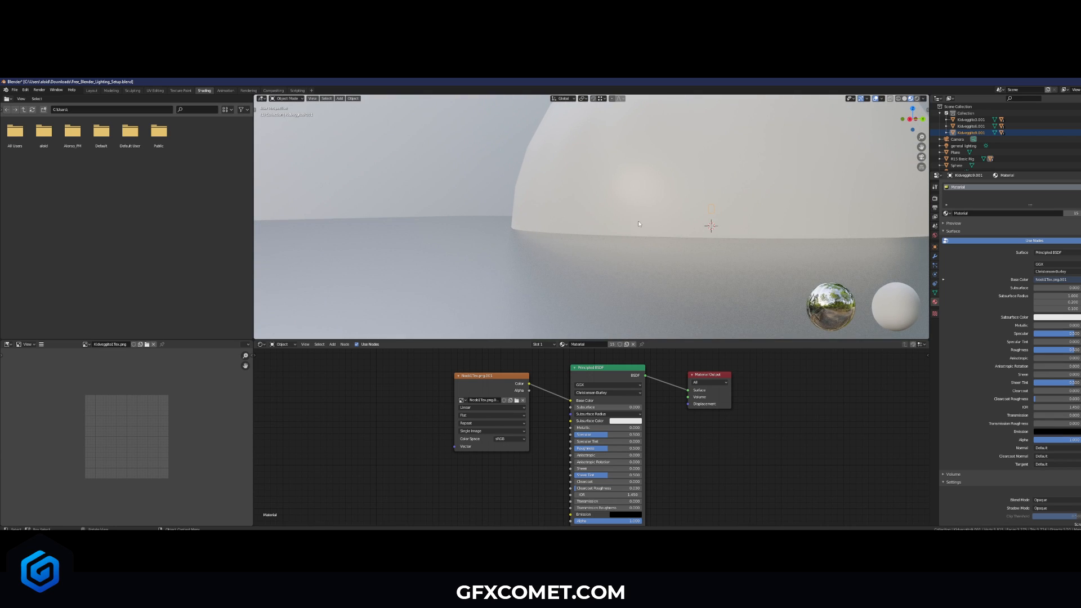
{"action": "key", "text": "shift+grave"}
{"action": "key", "text": "w"}
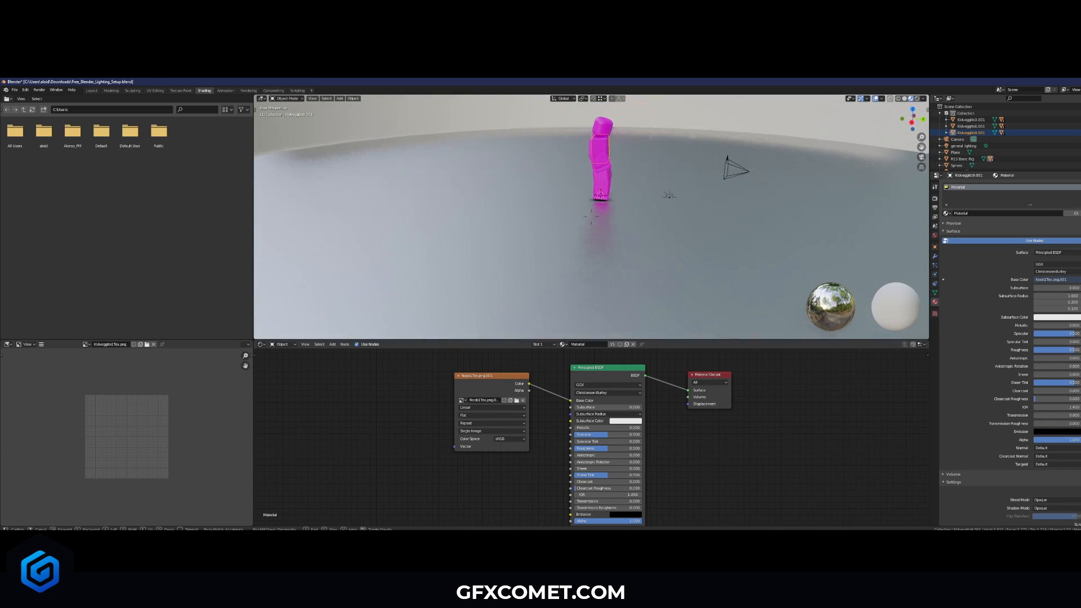
{"action": "key", "text": "w"}
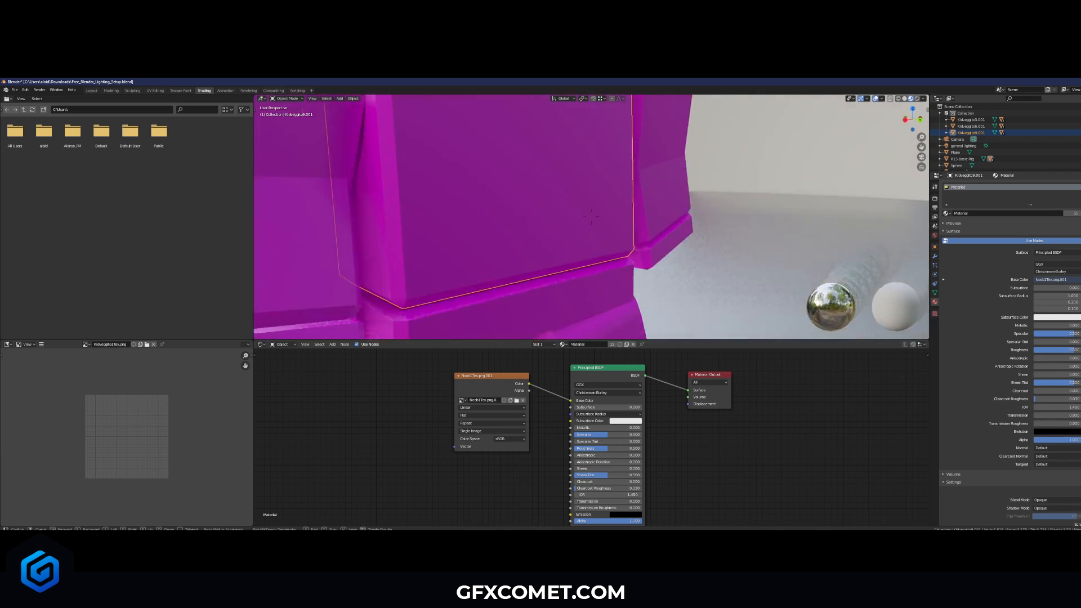
{"action": "key", "text": "s"}
{"action": "left_click", "coordinate": [592, 216]}
{"action": "scroll", "coordinate": [522, 381], "scroll_direction": "up", "scroll_amount": 4}
{"action": "middle_click_drag", "start_coordinate": [530, 401], "coordinate": [554, 439]}
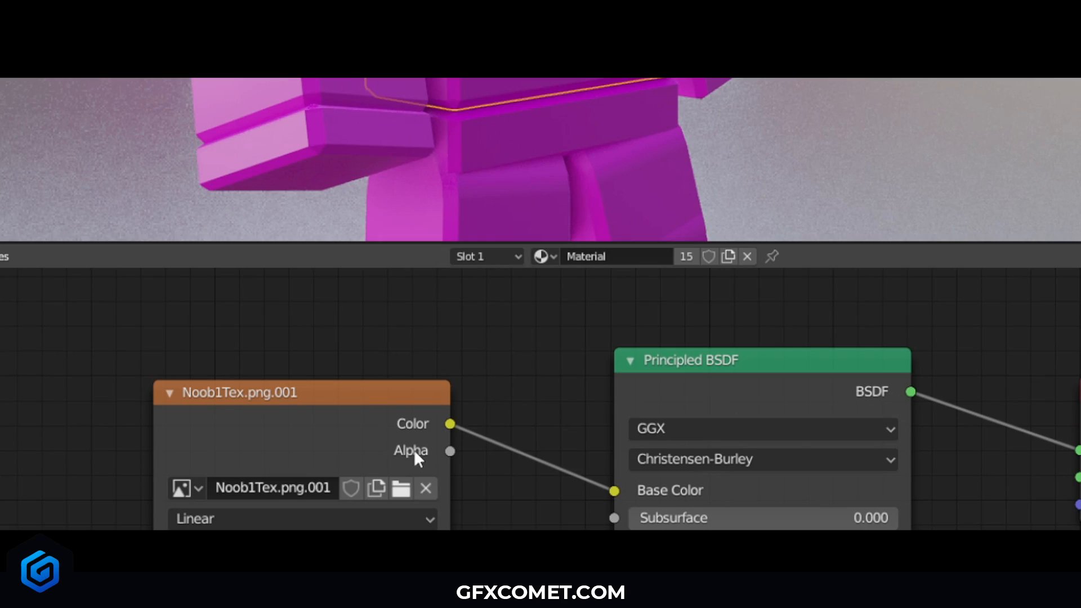
{"action": "left_click", "coordinate": [401, 488]}
{"action": "left_click_drag", "start_coordinate": [494, 0], "coordinate": [491, 119]}
{"action": "left_click", "coordinate": [645, 131]}
{"action": "left_click_drag", "start_coordinate": [568, 126], "coordinate": [543, 38]}
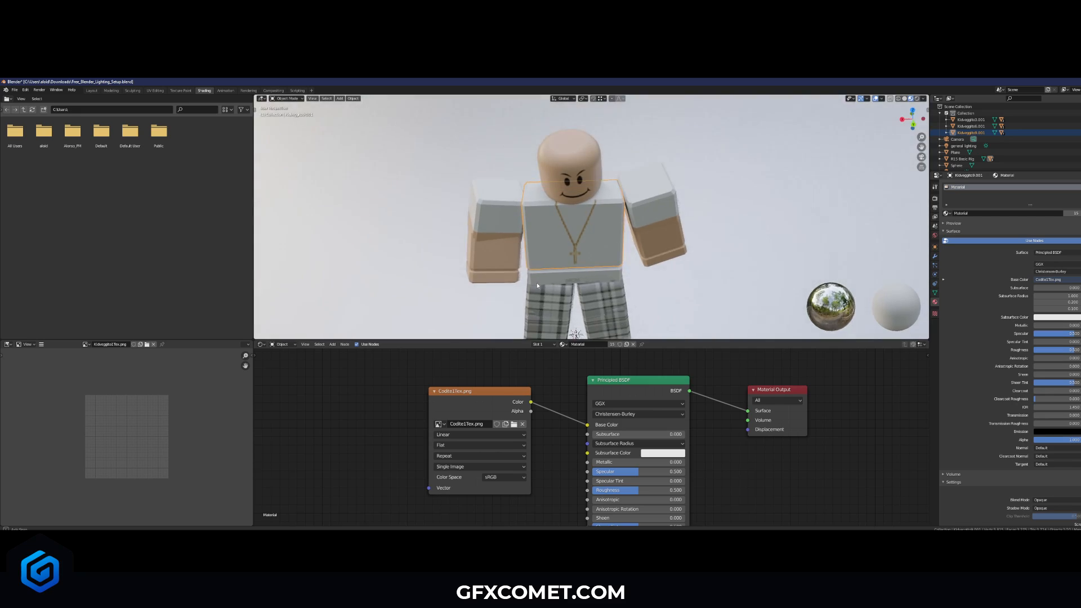
{"action": "middle_click_drag", "start_coordinate": [531, 258], "coordinate": [546, 264]}
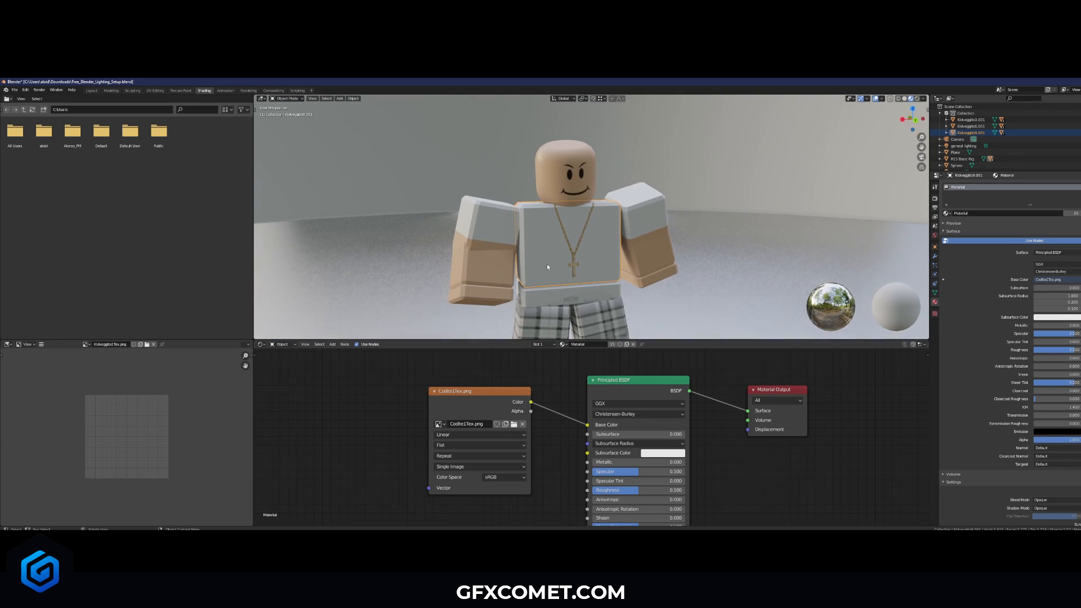
{"action": "middle_click_drag", "start_coordinate": [561, 180], "coordinate": [459, 201]}
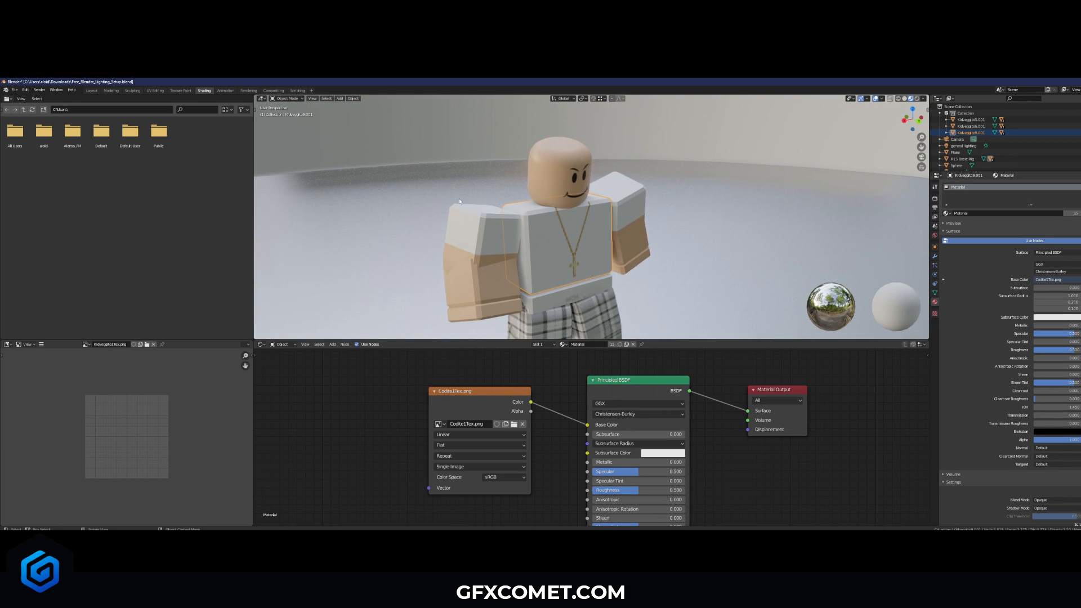
- Return to the Layout workspace and import the Wavefront file mychar.obj with its geometry split into separate objects
{"action": "left_click", "coordinate": [93, 90]}
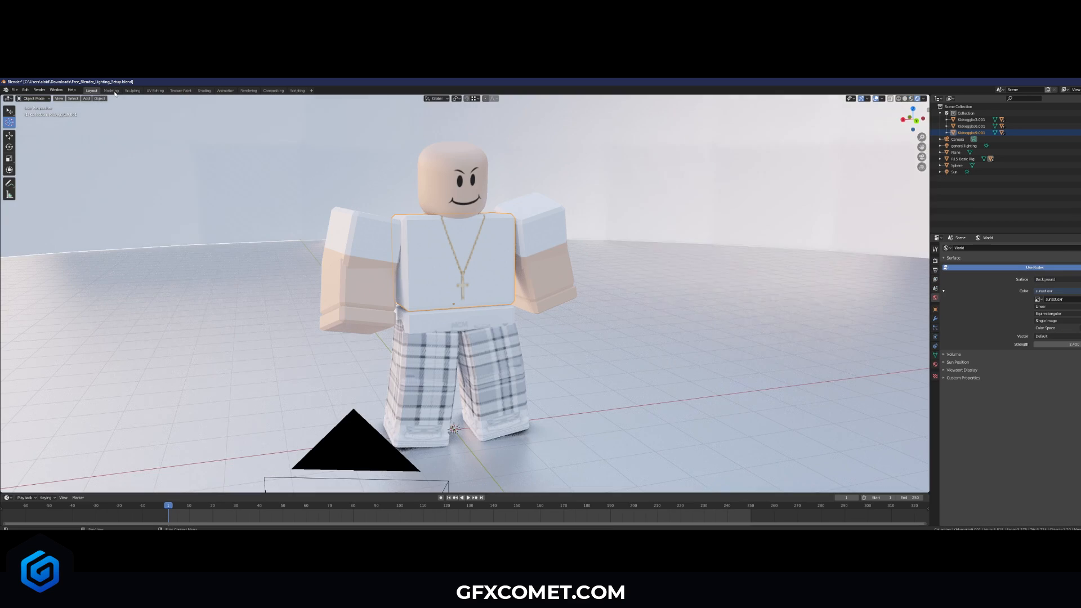
{"action": "left_click", "coordinate": [14, 90]}
{"action": "mouse_move", "coordinate": [63, 181]}
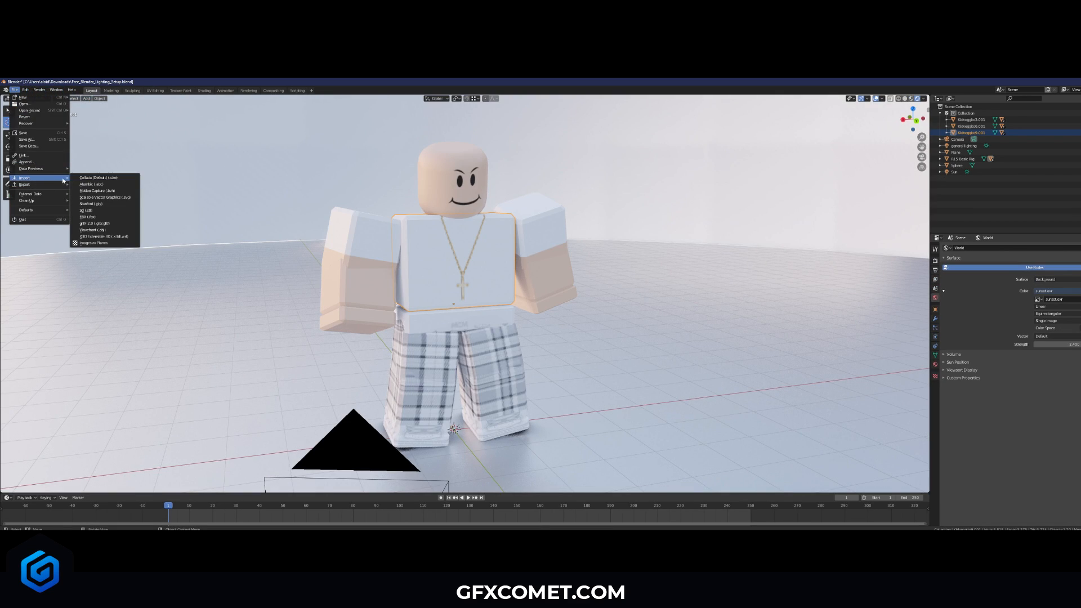
{"action": "left_click", "coordinate": [96, 230]}
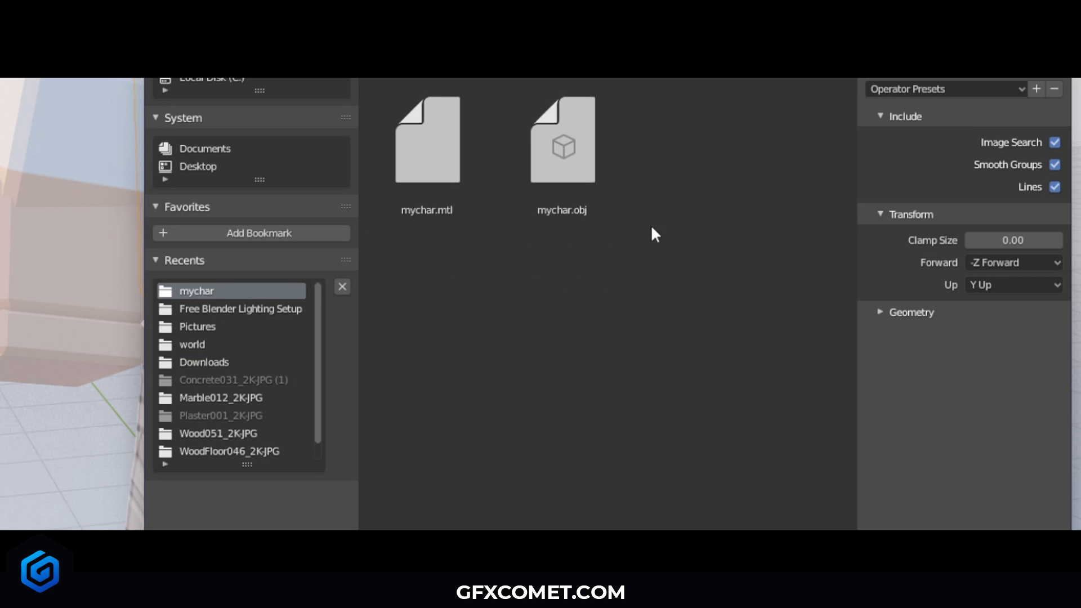
{"action": "left_click", "coordinate": [566, 191]}
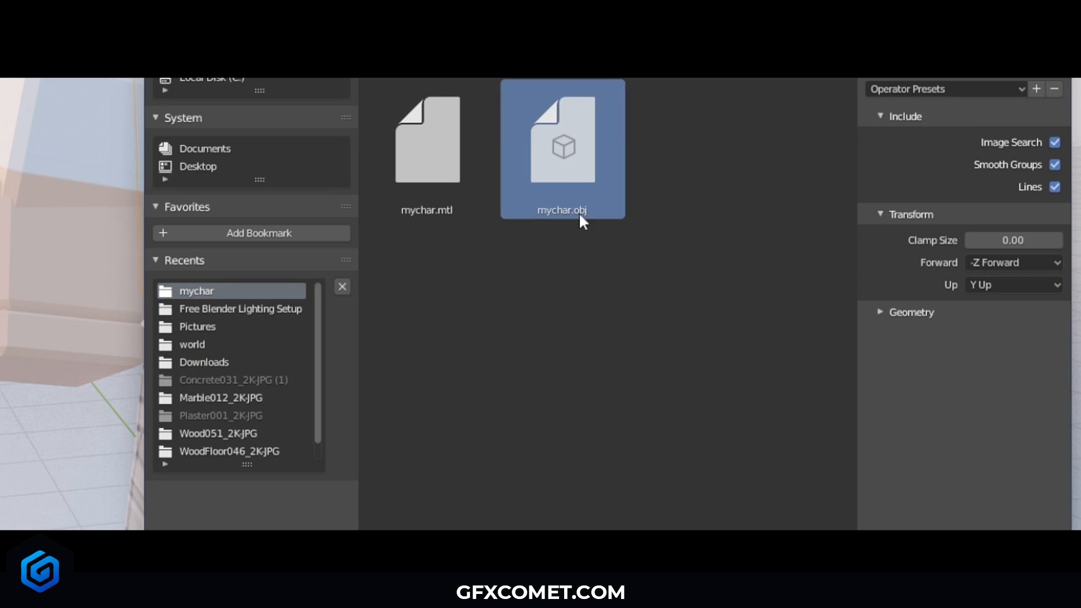
{"action": "left_click", "coordinate": [903, 316]}
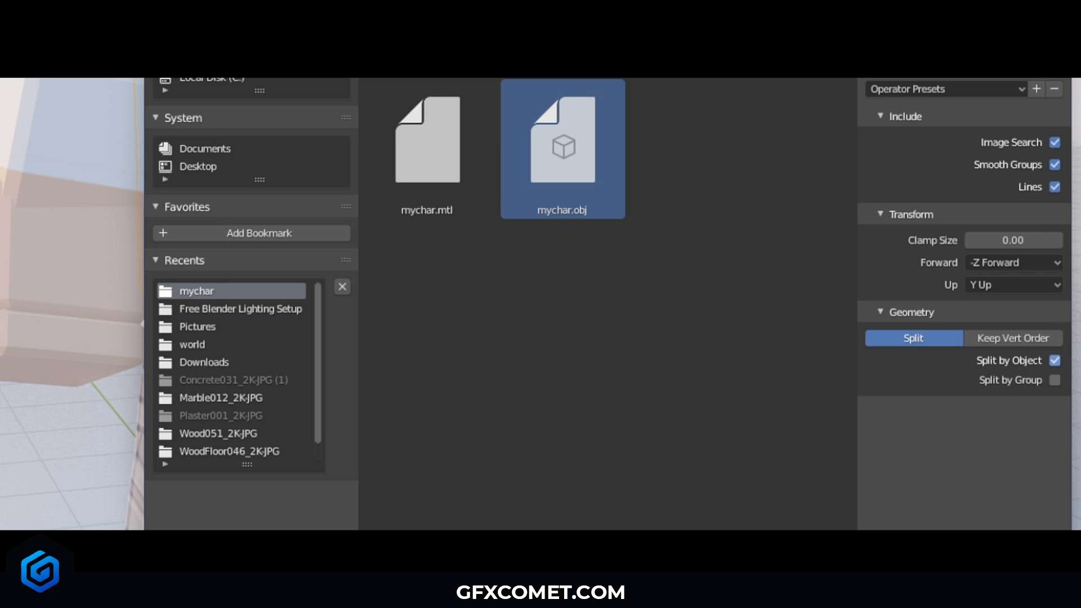
{"action": "left_click", "coordinate": [1051, 360]}
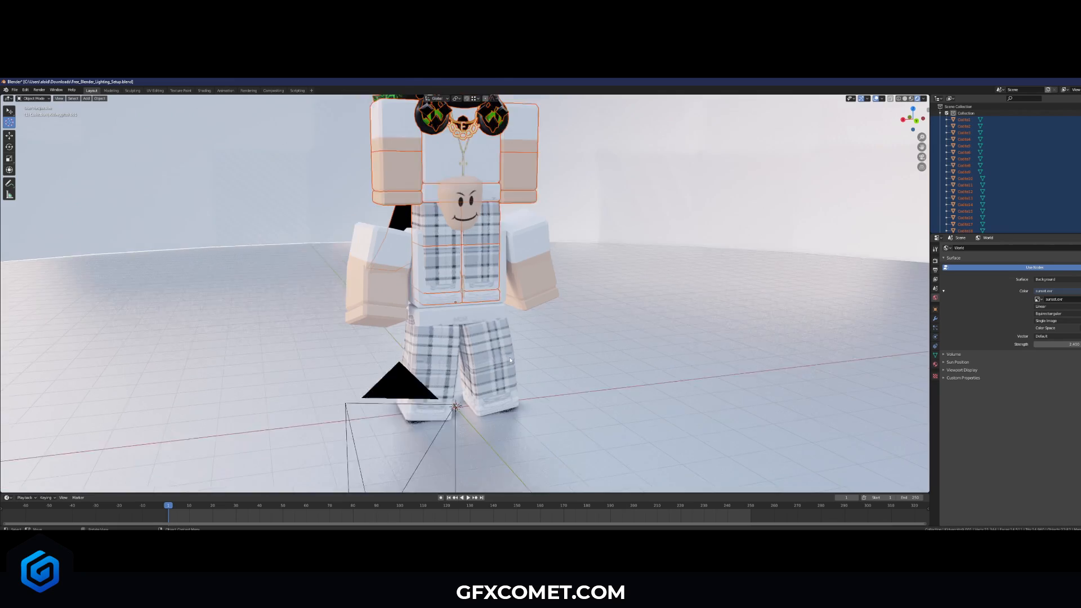
- Move the imported character along the X axis until it stands clear beside the rig
{"action": "scroll", "coordinate": [510, 360], "scroll_direction": "down", "scroll_amount": 4}
{"action": "scroll", "coordinate": [505, 350], "scroll_direction": "up", "scroll_amount": 4}
{"action": "middle_click_drag", "start_coordinate": [480, 260], "coordinate": [481, 261]}
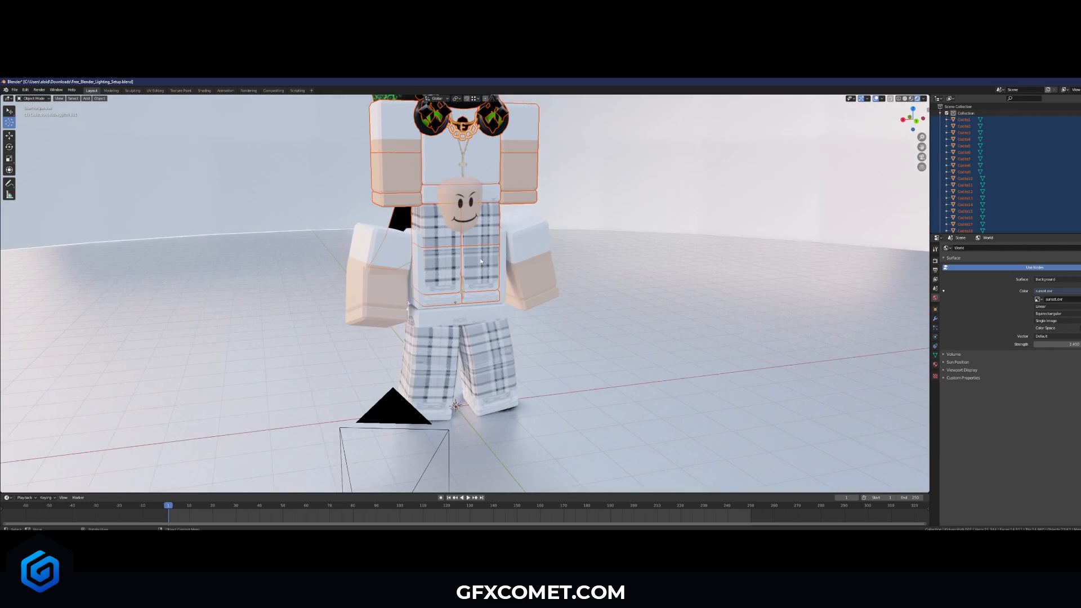
{"action": "scroll", "coordinate": [481, 260], "scroll_direction": "down", "scroll_amount": 4}
{"action": "key", "text": "g"}
{"action": "key", "text": "x"}
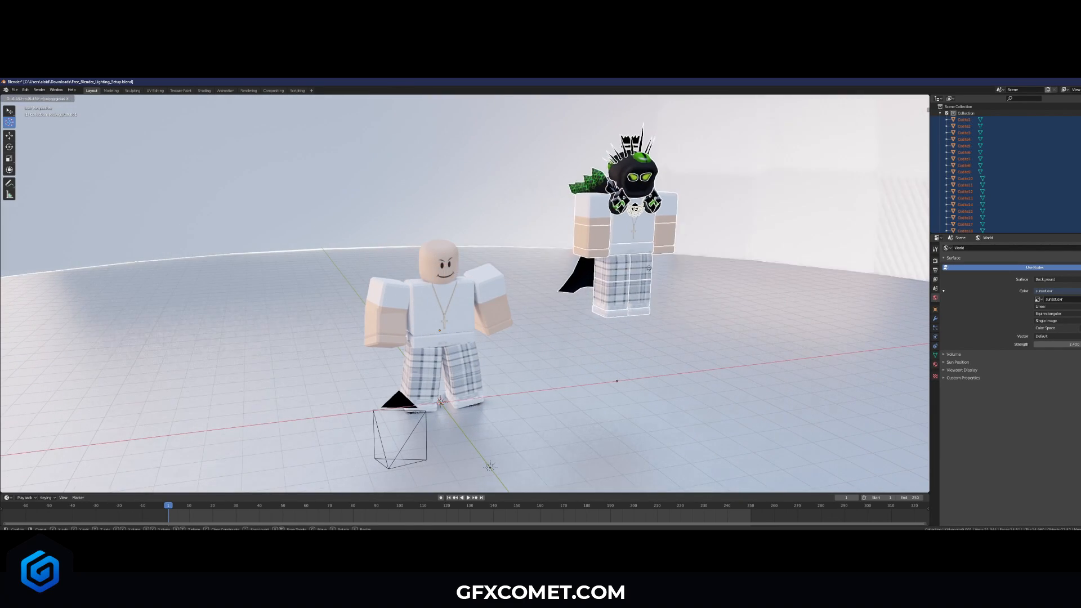
{"action": "left_click", "coordinate": [640, 263]}
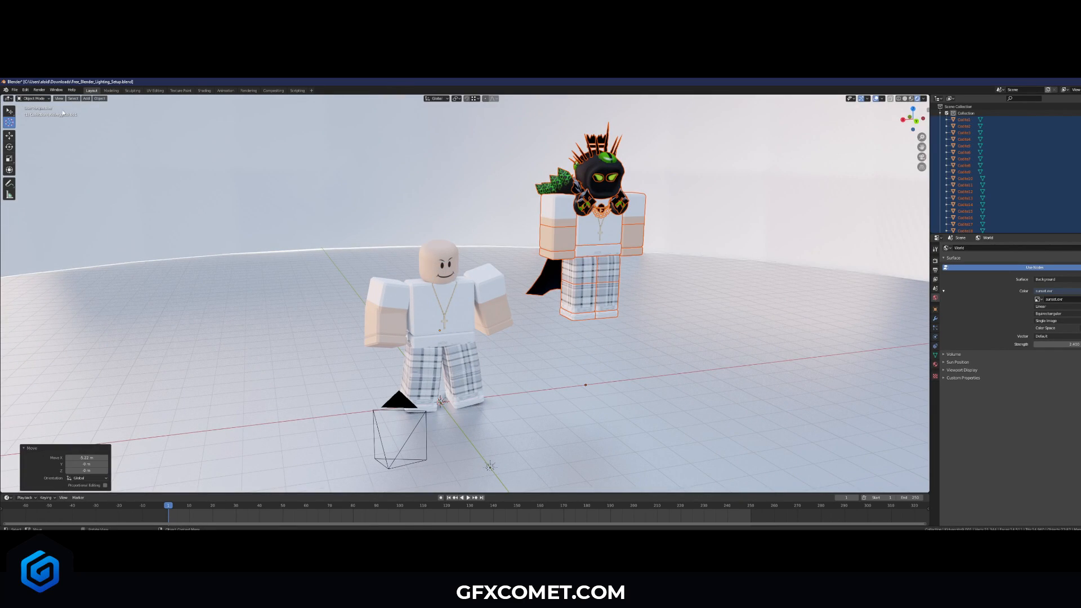
- Set the origins of all the imported character's parts to their geometry
{"action": "left_click", "coordinate": [100, 98]}
{"action": "mouse_move", "coordinate": [130, 112]}
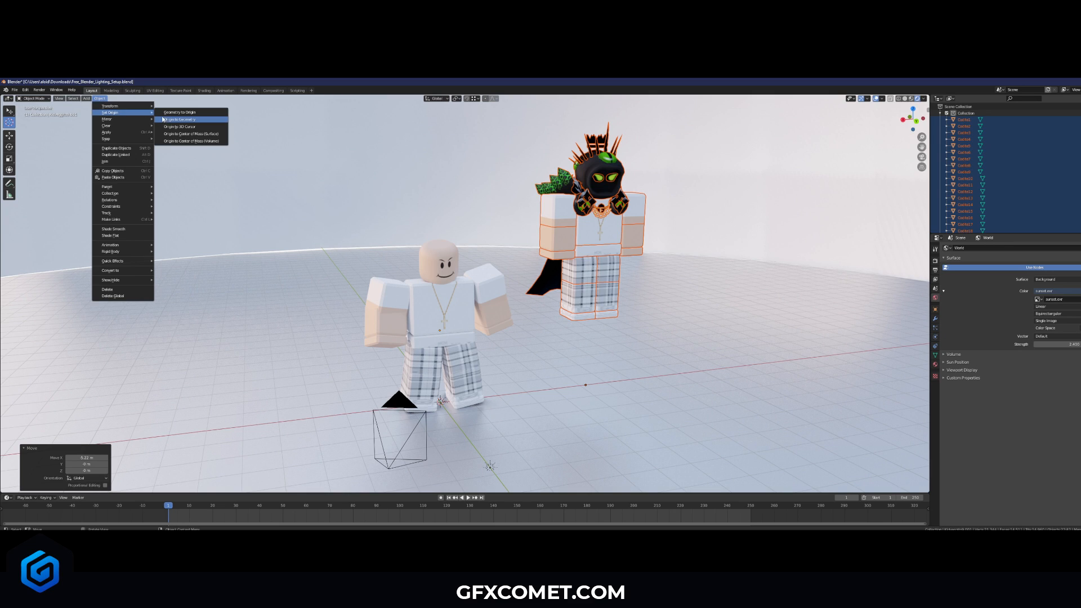
{"action": "left_click", "coordinate": [187, 120]}
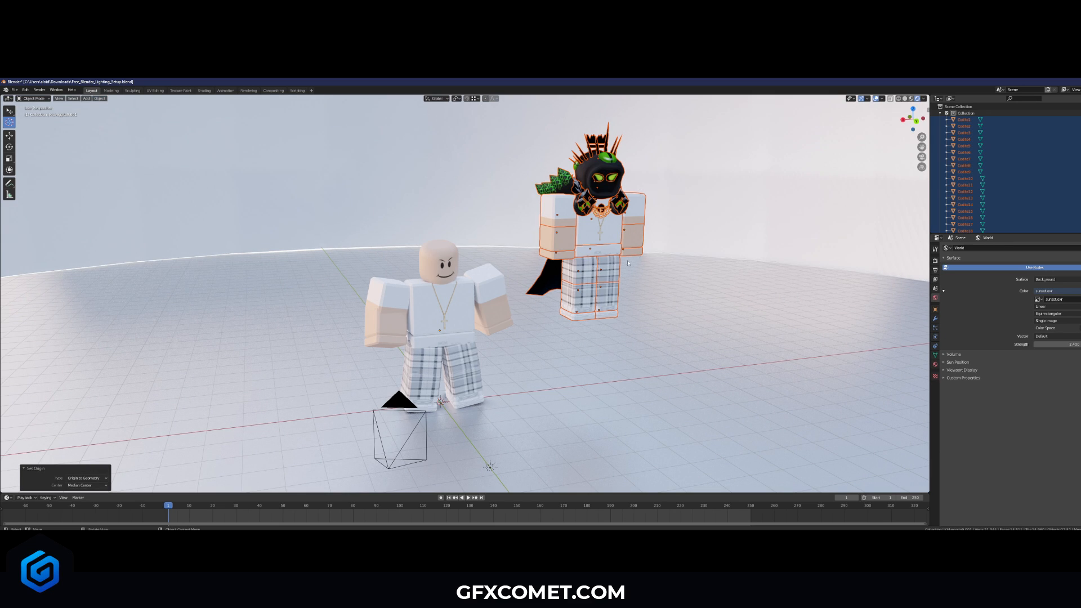
- Delete the imported character's leg, torso and arm parts, keeping its accessories and head
{"action": "middle_click_drag", "start_coordinate": [633, 359], "coordinate": [559, 372], "text": "shift"}
{"action": "left_click", "coordinate": [559, 373]}
{"action": "left_click", "coordinate": [512, 282]}
{"action": "left_click", "coordinate": [511, 308], "text": "shift"}
{"action": "left_click", "coordinate": [511, 326], "text": "shift"}
{"action": "left_click", "coordinate": [537, 325], "text": "shift"}
{"action": "left_click", "coordinate": [539, 307], "text": "shift"}
{"action": "left_click", "coordinate": [539, 288], "text": "shift"}
{"action": "left_click", "coordinate": [533, 263], "text": "shift"}
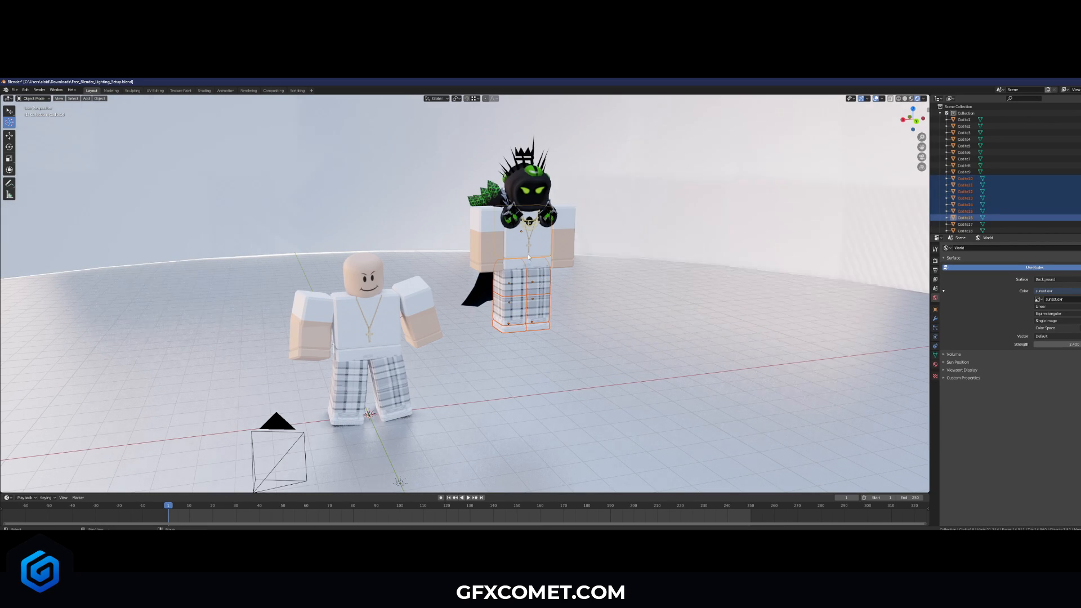
{"action": "left_click", "coordinate": [534, 243], "text": "shift"}
{"action": "left_click", "coordinate": [563, 263], "text": "shift"}
{"action": "left_click", "coordinate": [566, 247], "text": "shift"}
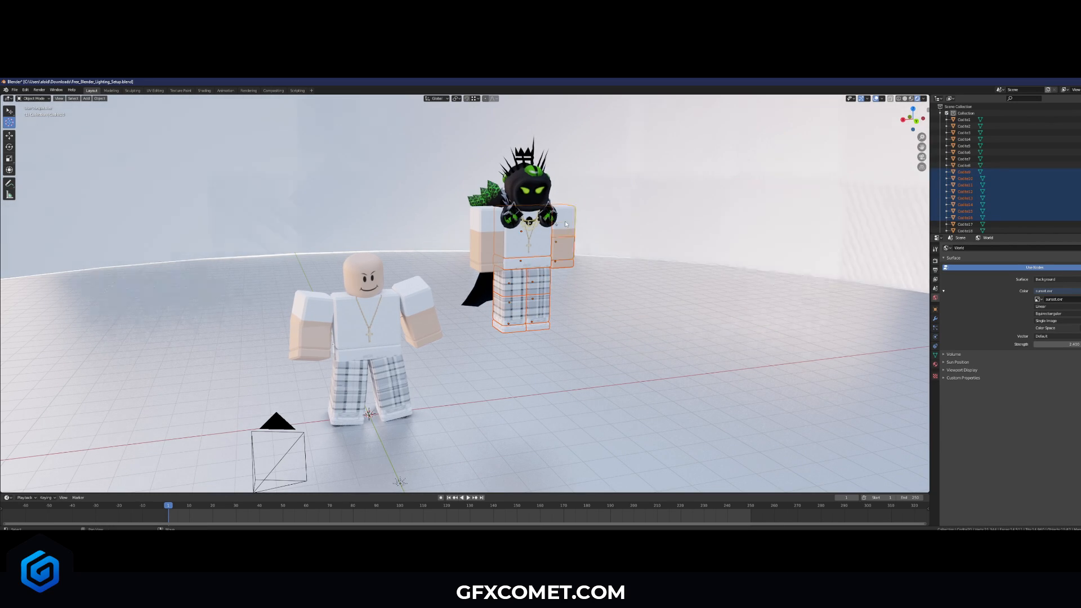
{"action": "left_click", "coordinate": [484, 260], "text": "shift"}
{"action": "left_click", "coordinate": [484, 215], "text": "shift"}
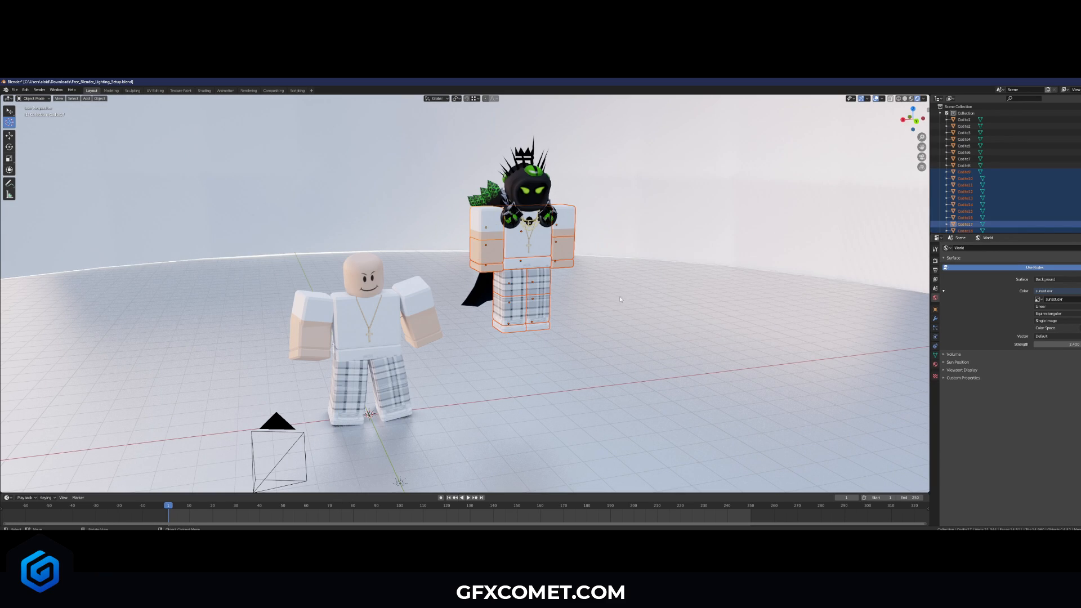
{"action": "key", "text": "x"}
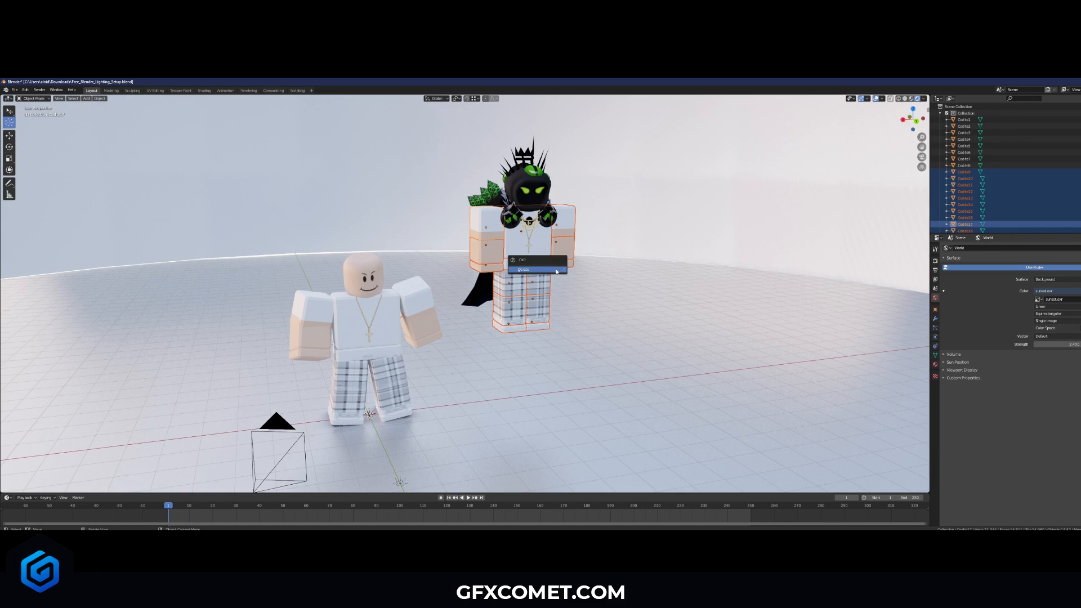
{"action": "left_click", "coordinate": [557, 270]}
- Select all the imported accessories together, including the cape, hood, crown and shoulder pieces, leaving the imported head unselected
{"action": "left_click", "coordinate": [509, 255]}
{"action": "left_click", "coordinate": [528, 193], "text": "shift"}
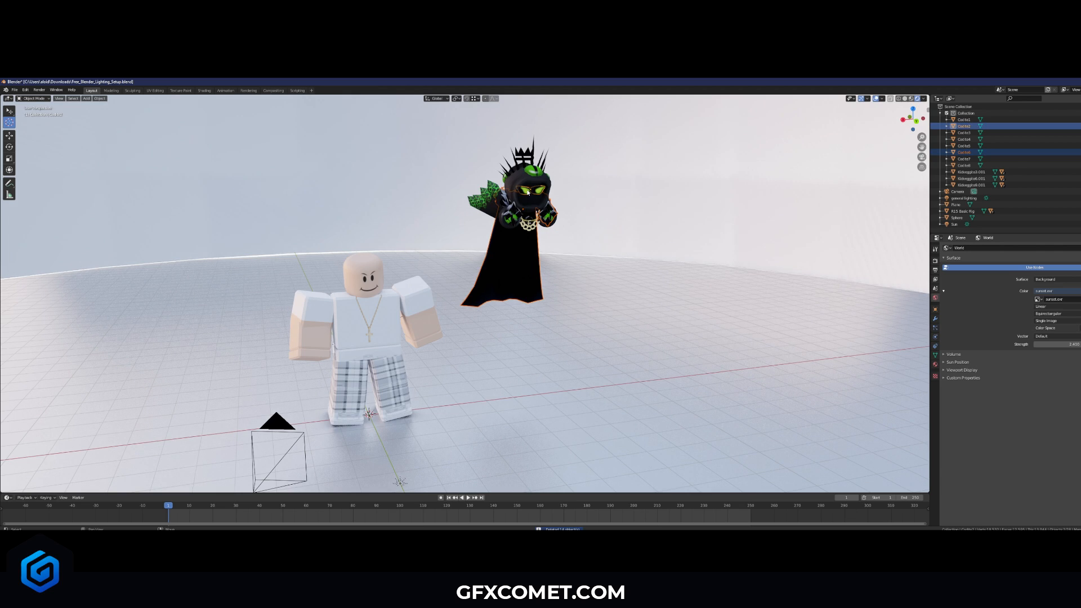
{"action": "left_click", "coordinate": [526, 178], "text": "shift"}
{"action": "left_click", "coordinate": [526, 159], "text": "shift"}
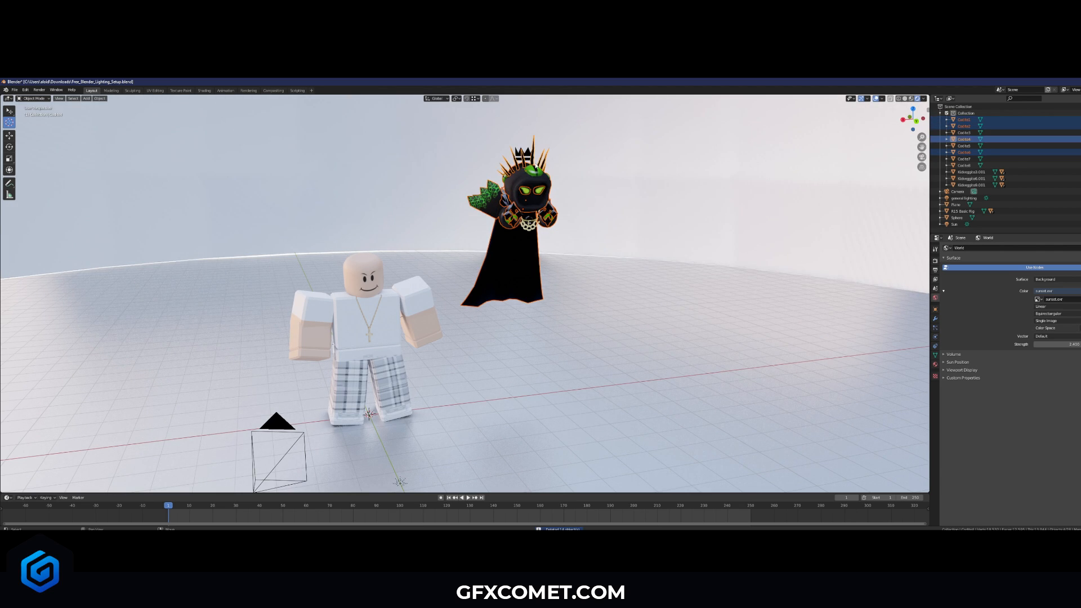
{"action": "left_click", "coordinate": [526, 153], "text": "shift"}
{"action": "scroll", "coordinate": [538, 232], "scroll_direction": "up", "scroll_amount": 5}
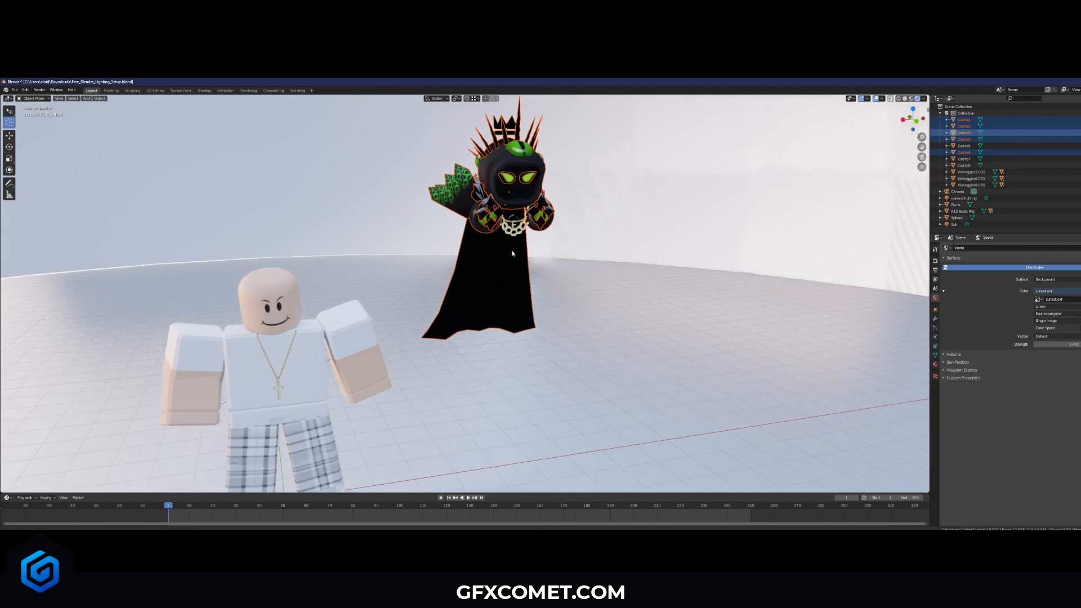
{"action": "left_click", "coordinate": [551, 193], "text": "shift"}
{"action": "left_click", "coordinate": [558, 198], "text": "shift"}
{"action": "scroll", "coordinate": [524, 258], "scroll_direction": "down", "scroll_amount": 5}
{"action": "key", "text": "g"}
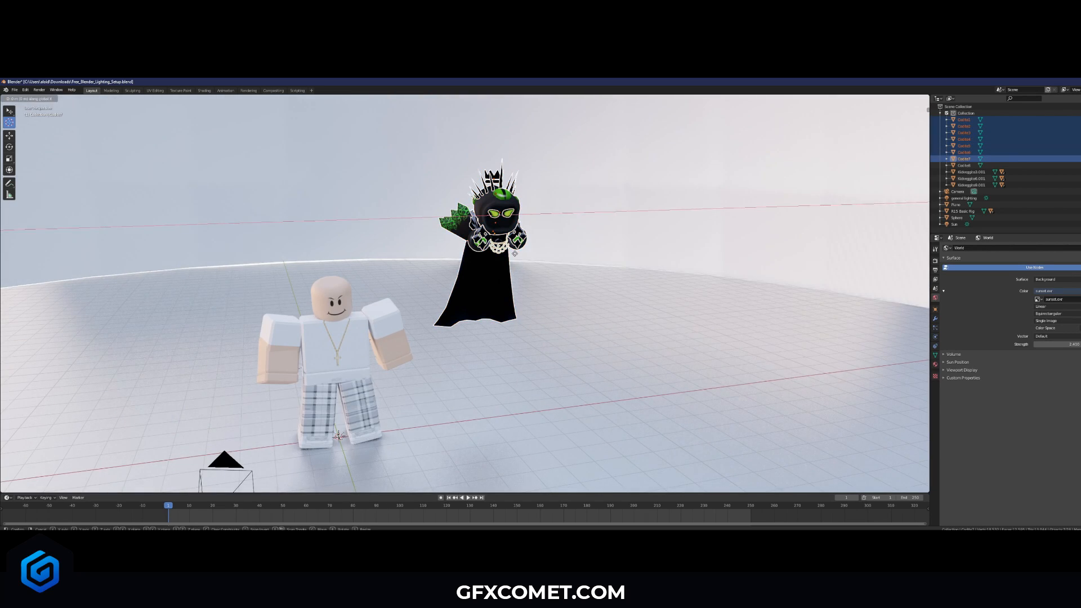
{"action": "left_click", "coordinate": [425, 254]}
{"action": "key", "text": "ctrl+z"}
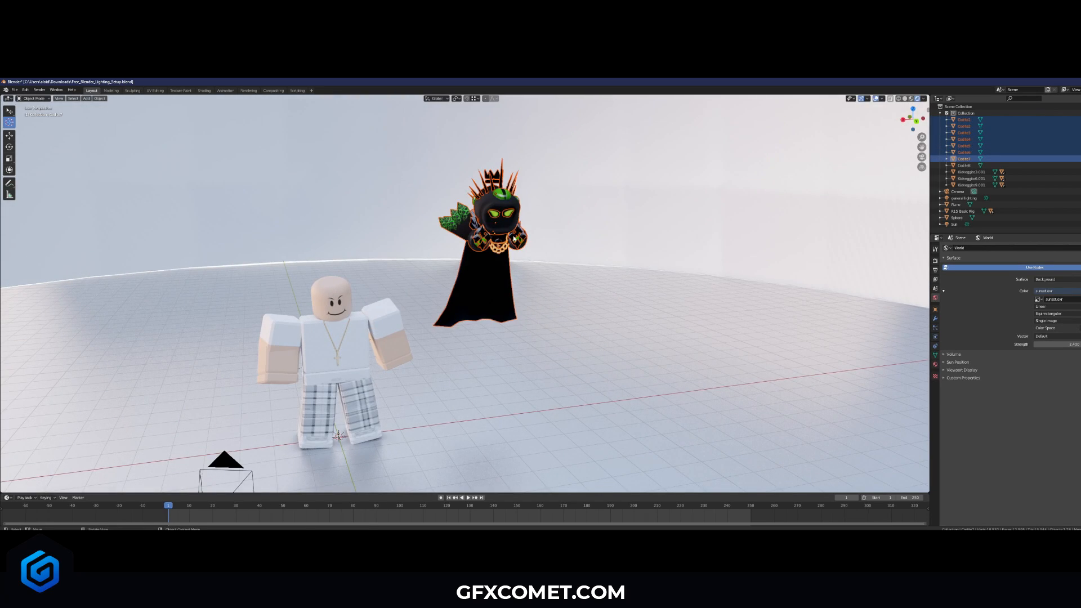
- Move the selected accessories along the X and Z axes until they fit over the rig's head and body
{"action": "key", "text": "g"}
{"action": "key", "text": "x"}
{"action": "left_click", "coordinate": [360, 333]}
{"action": "middle_click_drag", "start_coordinate": [359, 333], "coordinate": [469, 269], "text": "shift"}
{"action": "scroll", "coordinate": [435, 278], "scroll_direction": "up", "scroll_amount": 1}
{"action": "key", "text": "g"}
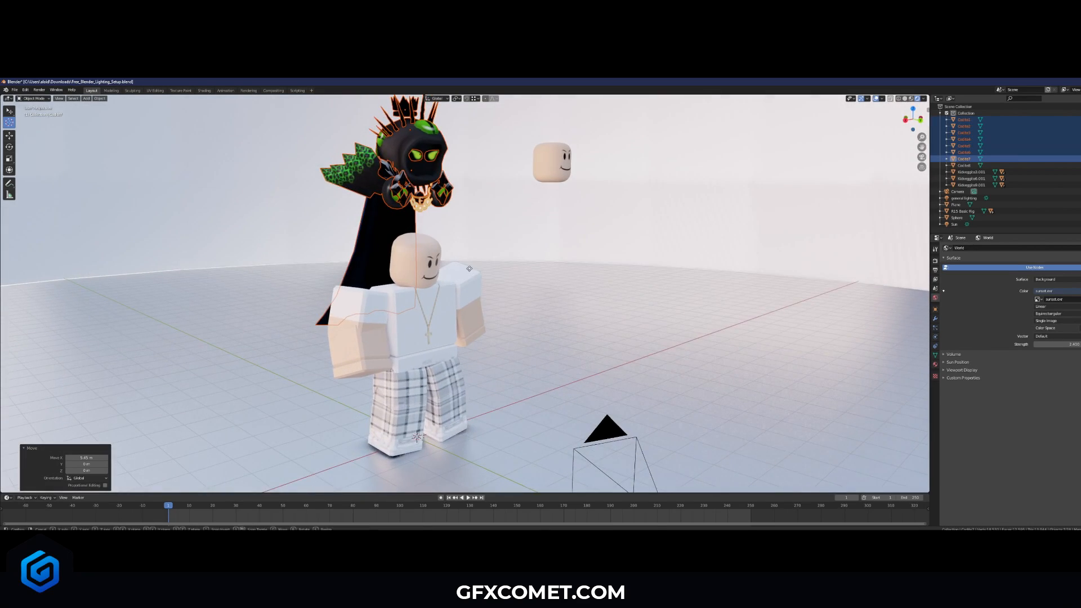
{"action": "key", "text": "z"}
{"action": "left_click", "coordinate": [471, 344]}
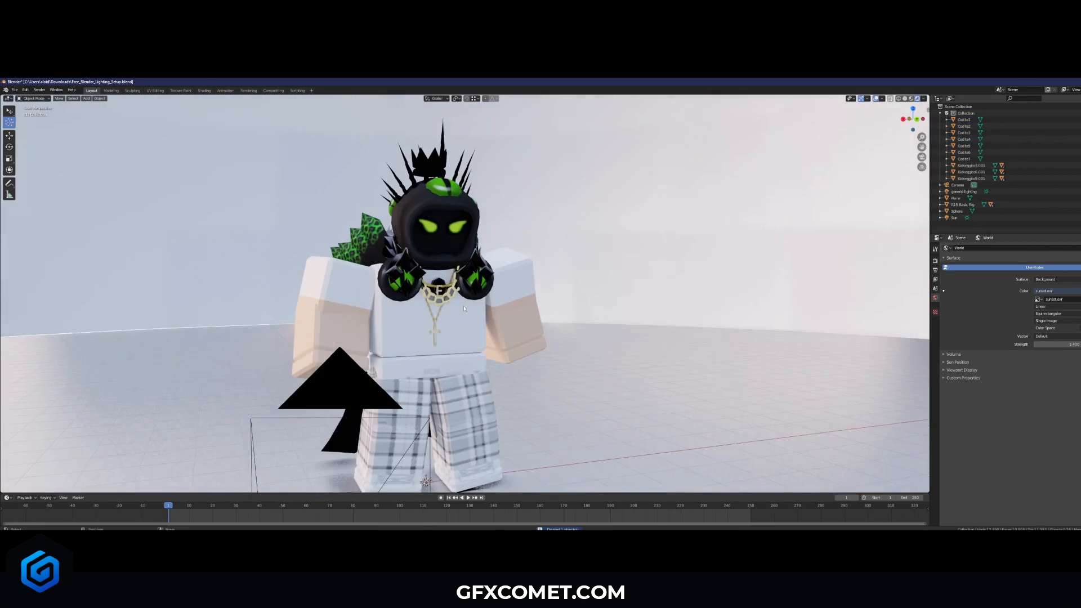
- Rotate the rig's right upper arm, first freely and subsequently about the X, Y and Z axes, to swing it away from the torso
{"action": "middle_click_drag", "start_coordinate": [472, 294], "coordinate": [500, 279]}
{"action": "middle_click_drag", "start_coordinate": [485, 280], "coordinate": [422, 234]}
{"action": "left_click", "coordinate": [418, 231]}
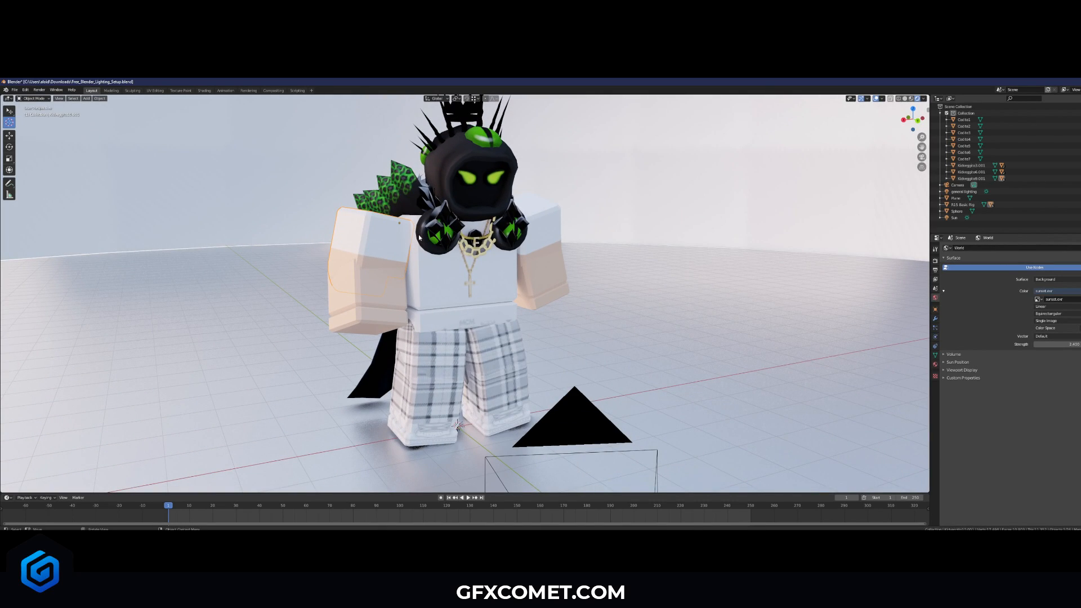
{"action": "key", "text": "r"}
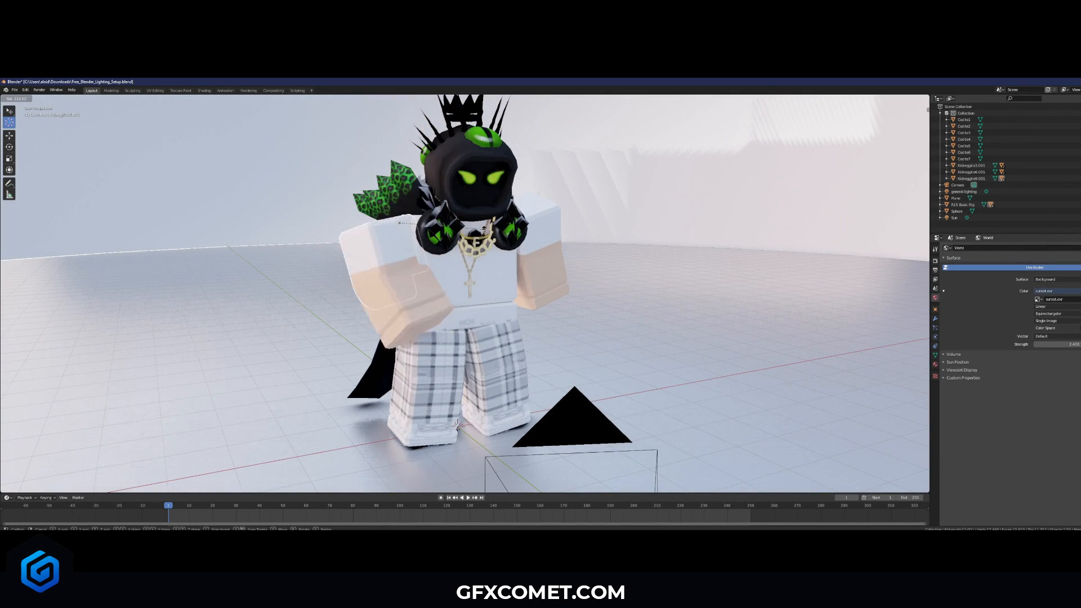
{"action": "left_click", "coordinate": [428, 257]}
{"action": "key", "text": "r"}
{"action": "key", "text": "x"}
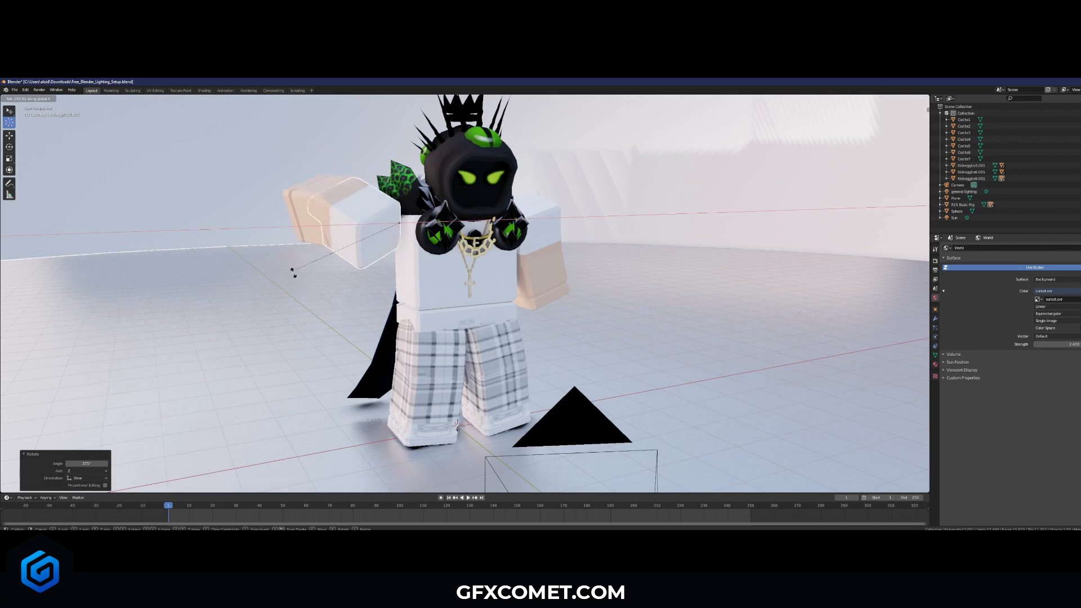
{"action": "left_click", "coordinate": [538, 301]}
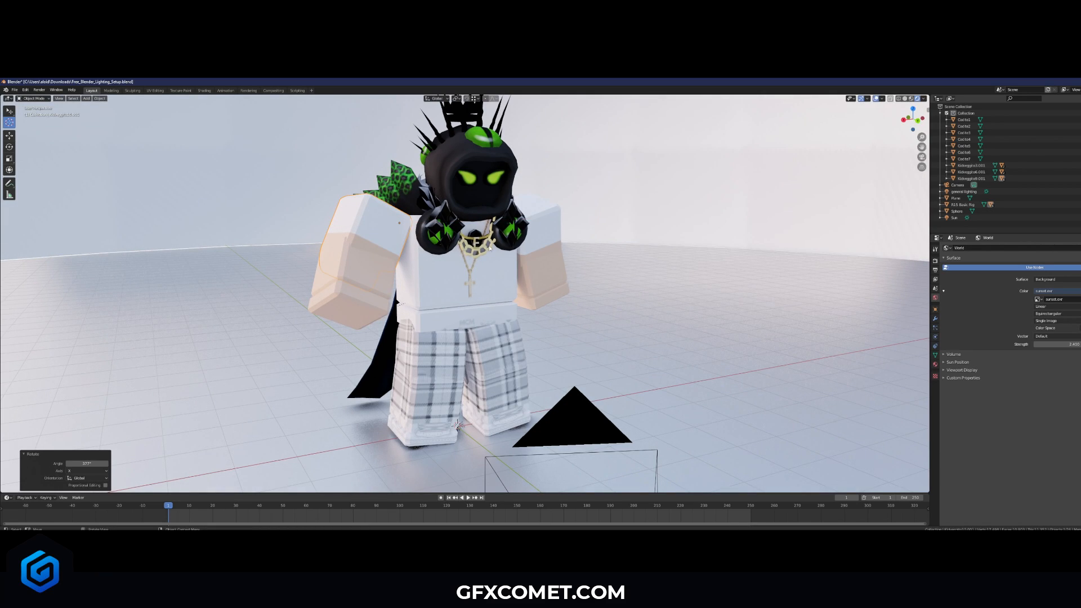
{"action": "key", "text": "r"}
{"action": "key", "text": "y"}
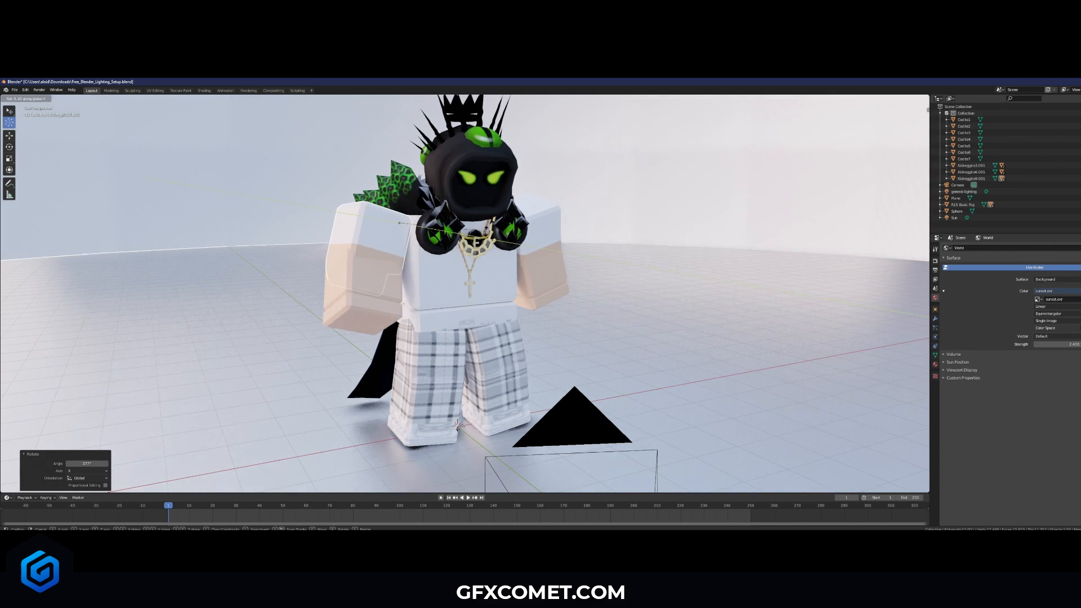
{"action": "key", "text": "Return"}
{"action": "key", "text": "r"}
{"action": "key", "text": "z"}
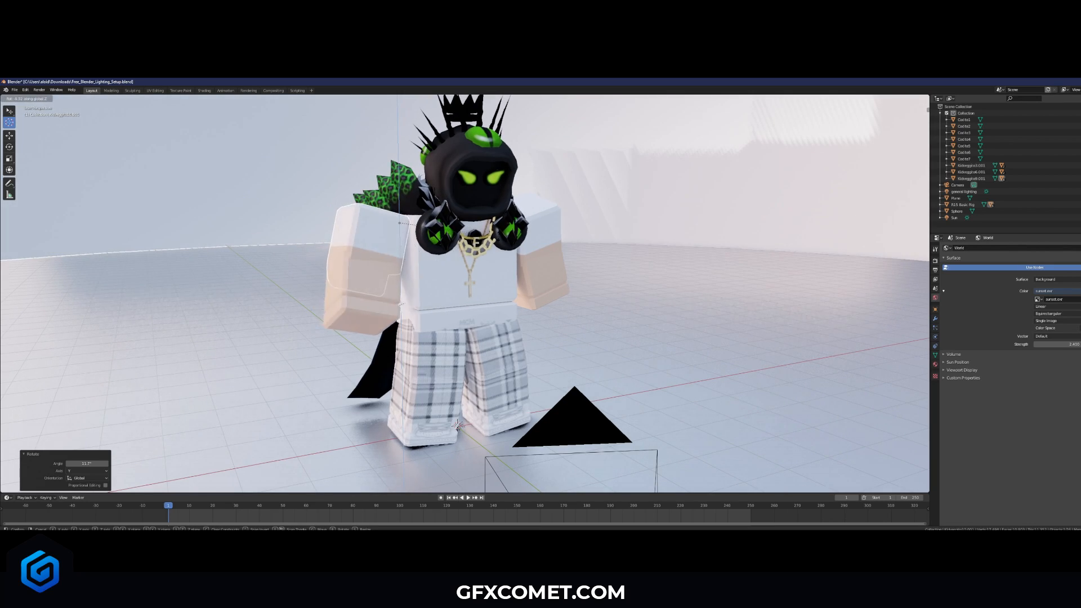
{"action": "left_click", "coordinate": [551, 188]}
- Refine the right upper arm's pose with further rotations about the Y and X axes
{"action": "key", "text": "r"}
{"action": "key", "text": "y"}
{"action": "left_click", "coordinate": [528, 173]}
{"action": "key", "text": "r"}
{"action": "key", "text": "x"}
{"action": "left_click", "coordinate": [531, 216]}
{"action": "key", "text": "r"}
{"action": "key", "text": "y"}
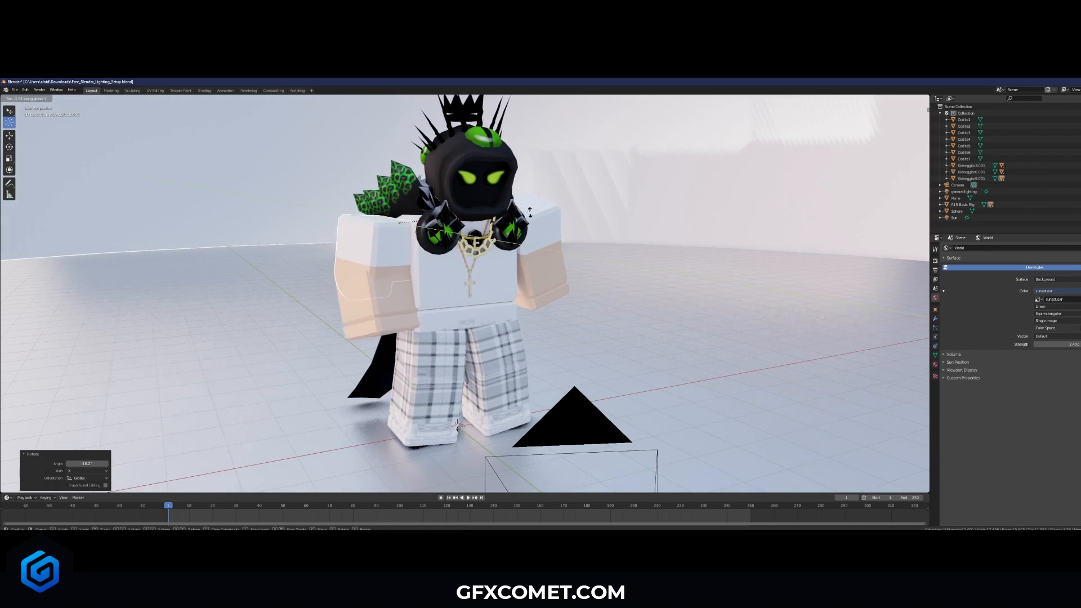
- Try bending the rig's right forearm about the X, Y and Z axes, and undo the three rotations
{"action": "key", "text": "x"}
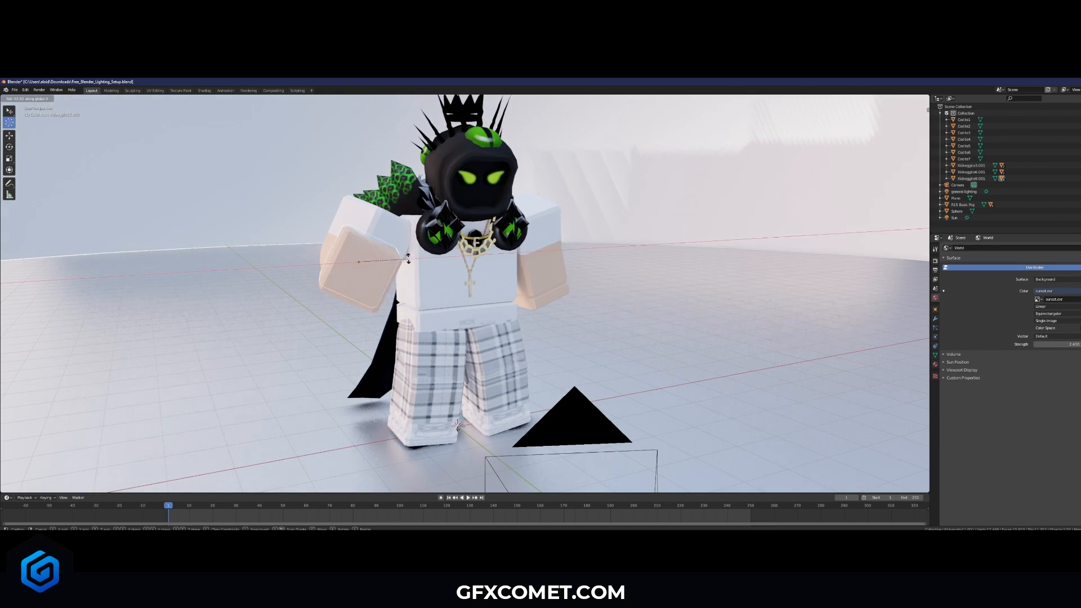
{"action": "left_click", "coordinate": [417, 287]}
{"action": "key", "text": "r"}
{"action": "key", "text": "y"}
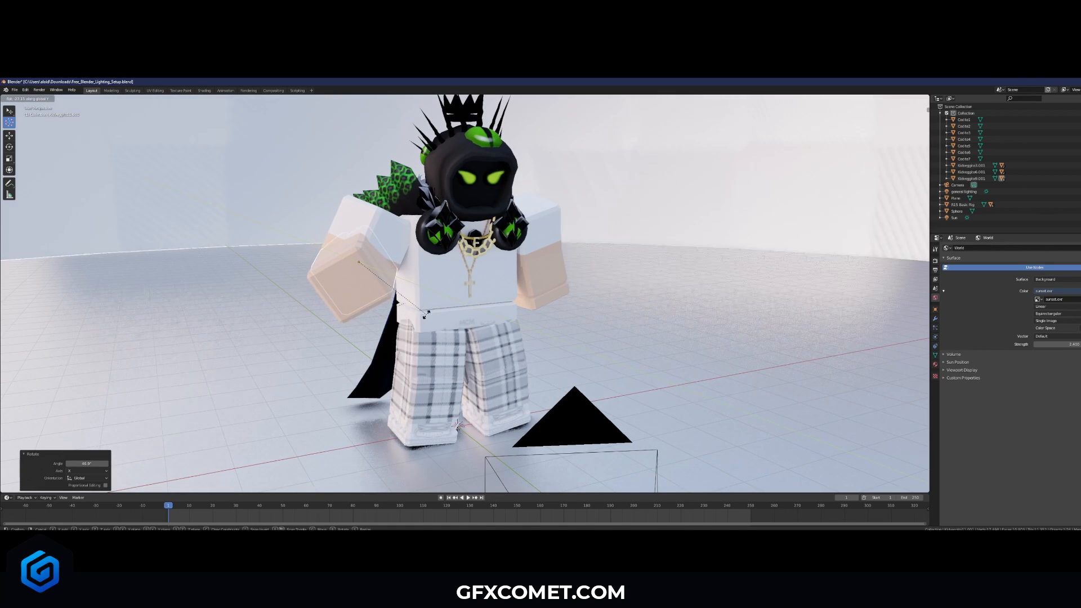
{"action": "left_click", "coordinate": [424, 311]}
{"action": "key", "text": "r"}
{"action": "key", "text": "z"}
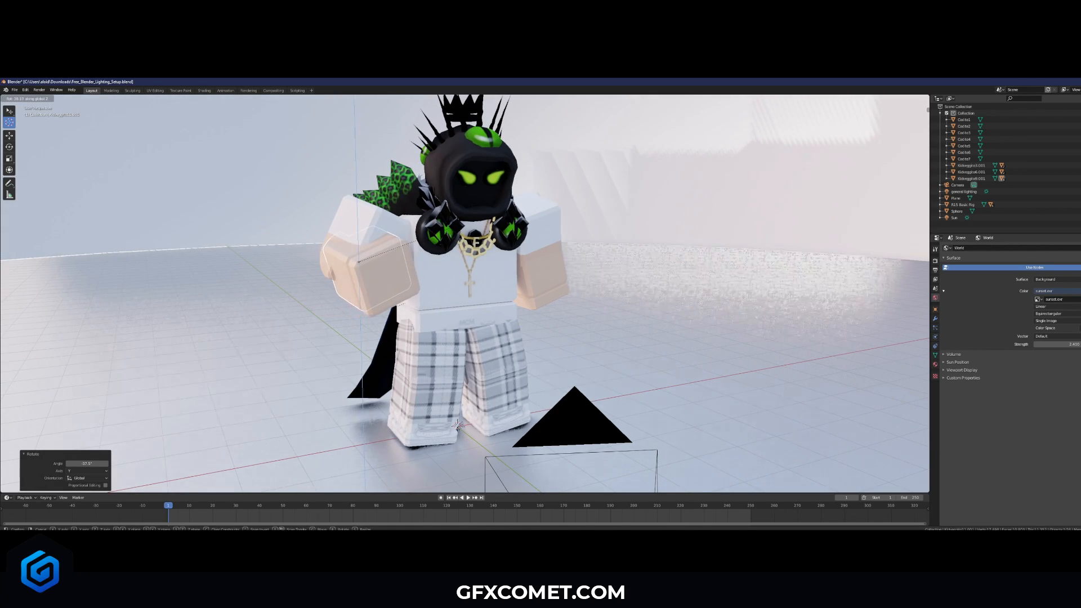
{"action": "left_click", "coordinate": [425, 274]}
{"action": "middle_click_drag", "start_coordinate": [425, 275], "coordinate": [356, 274]}
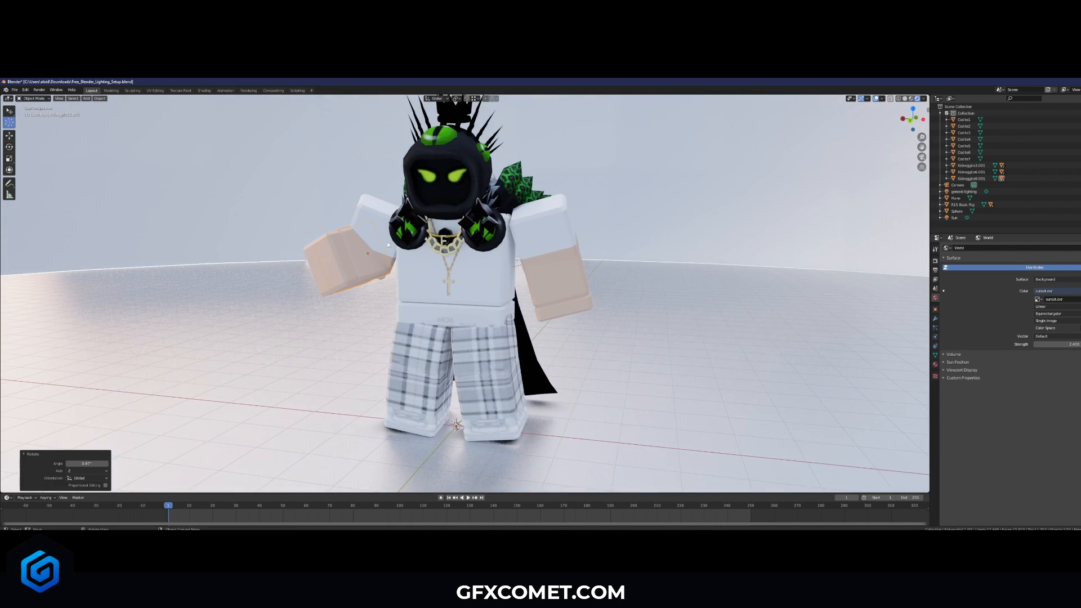
{"action": "key", "text": "ctrl+z"}
{"action": "key", "text": "ctrl+z"}
{"action": "key", "text": "ctrl+z"}
- Delete the backdrop sphere and the ground plane surrounding the avatar
{"action": "middle_click_drag", "start_coordinate": [390, 281], "coordinate": [436, 263]}
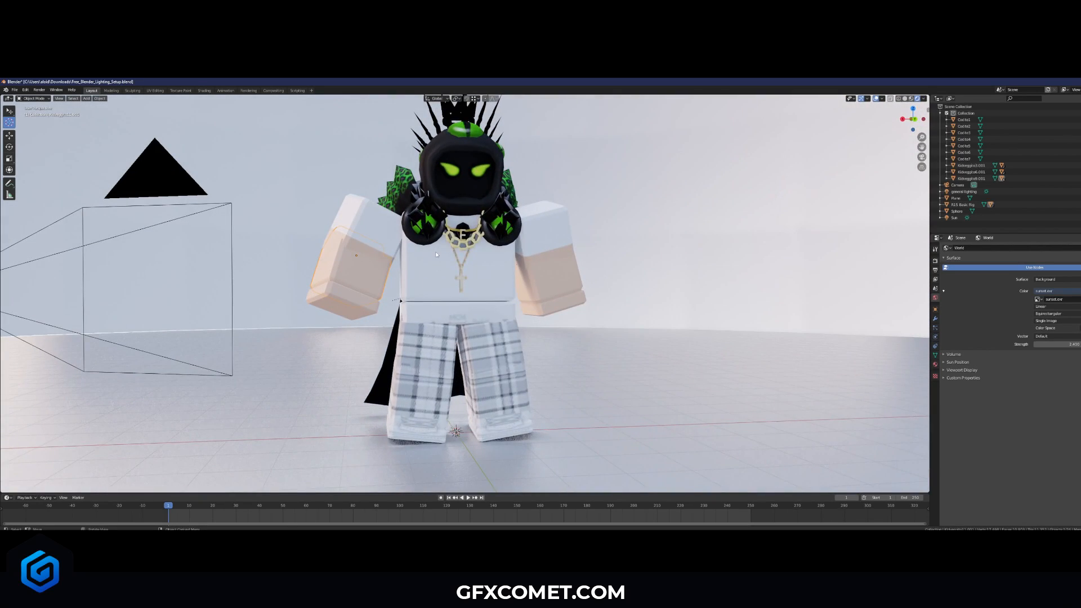
{"action": "middle_click_drag", "start_coordinate": [346, 269], "coordinate": [452, 284]}
{"action": "scroll", "coordinate": [372, 265], "scroll_direction": "up", "scroll_amount": 2}
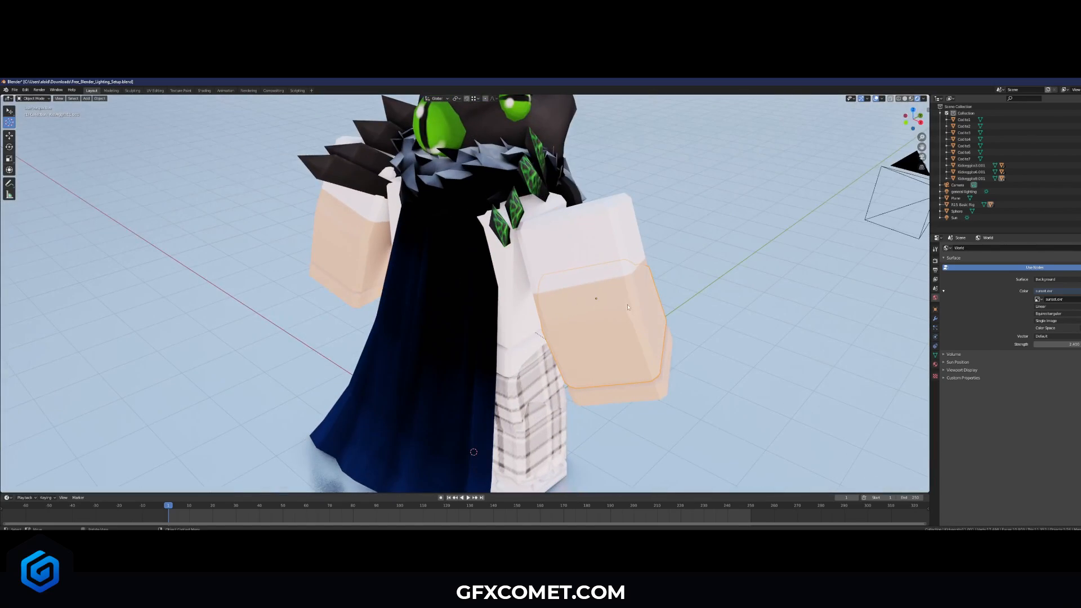
{"action": "middle_click_drag", "start_coordinate": [596, 299], "coordinate": [490, 276]}
{"action": "scroll", "coordinate": [489, 277], "scroll_direction": "down", "scroll_amount": 6}
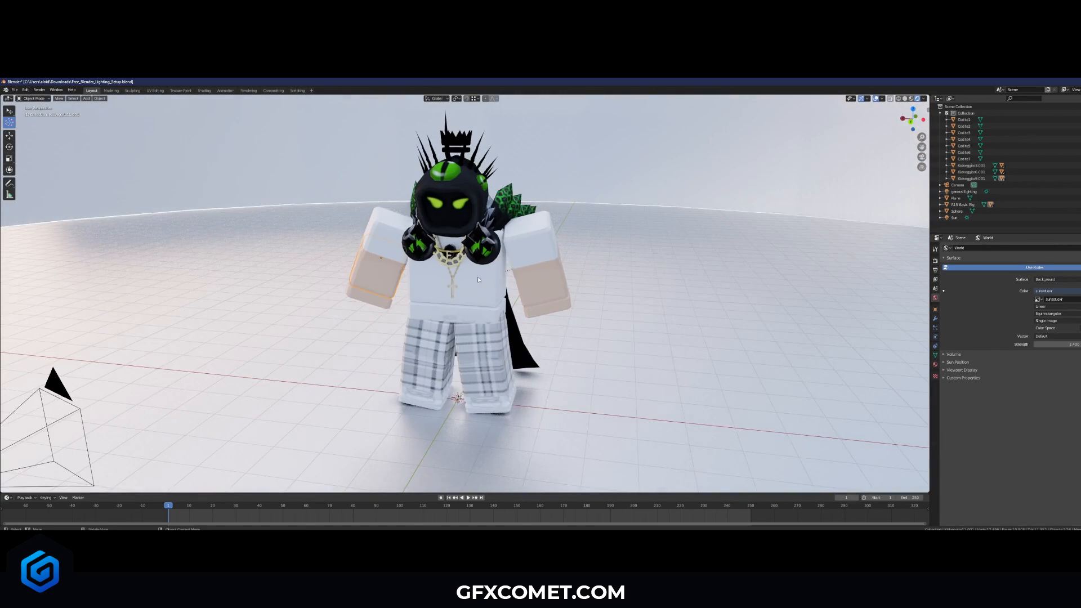
{"action": "middle_click_drag", "start_coordinate": [478, 280], "coordinate": [622, 231]}
{"action": "left_click", "coordinate": [622, 230]}
{"action": "key", "text": "x"}
{"action": "left_click", "coordinate": [620, 232]}
{"action": "left_click", "coordinate": [593, 376]}
{"action": "key", "text": "x"}
{"action": "left_click", "coordinate": [593, 376]}
{"action": "middle_click_drag", "start_coordinate": [588, 234], "coordinate": [489, 251]}
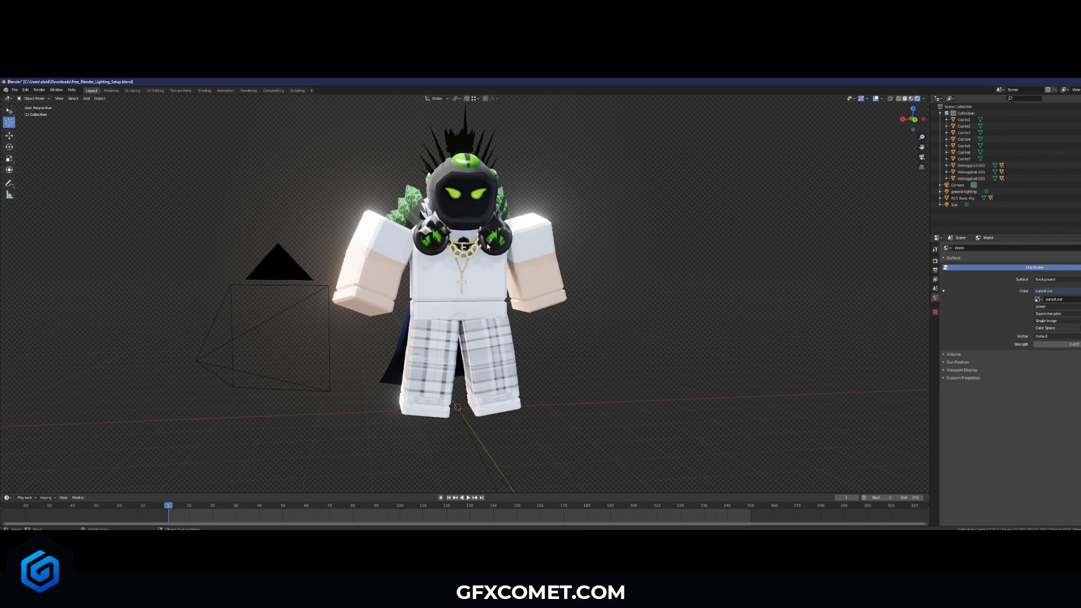
- Look through the camera and fly it closer until the avatar's head and upper body fill the frame
{"action": "key", "text": "KP_0"}
{"action": "scroll", "coordinate": [493, 244], "scroll_direction": "up", "scroll_amount": 1}
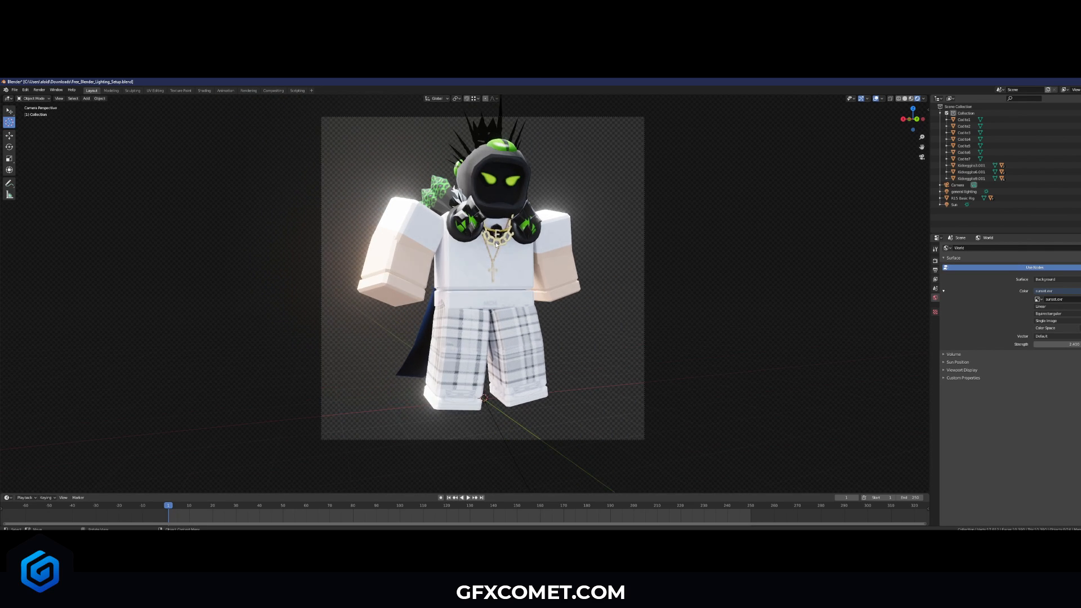
{"action": "key", "text": "shift+grave"}
{"action": "key", "text": "w"}
{"action": "key", "text": "s"}
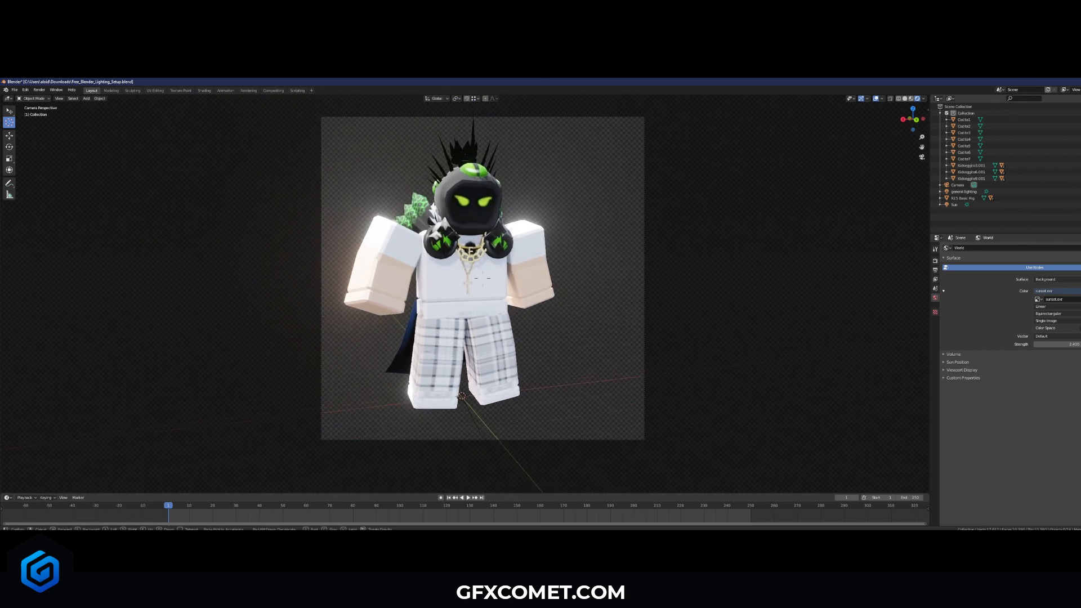
{"action": "key", "text": "w"}
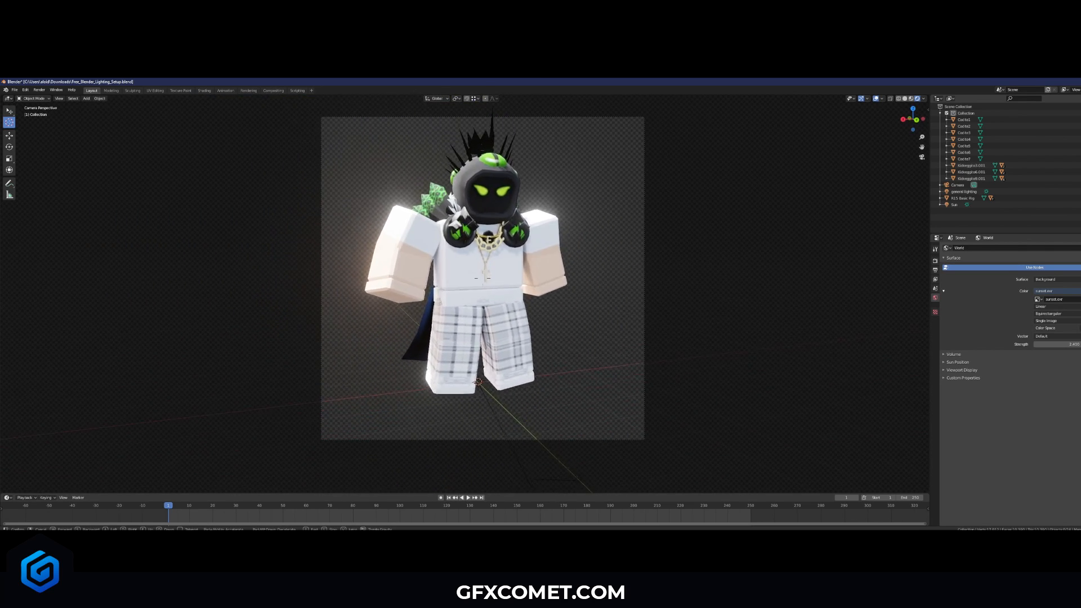
{"action": "key", "text": "w"}
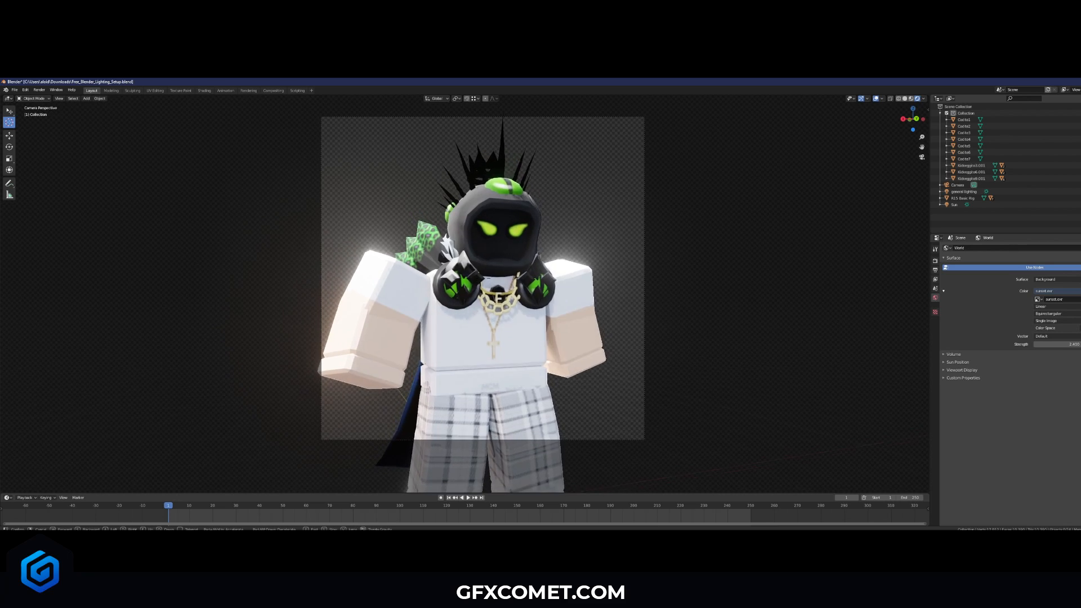
{"action": "key", "text": "s"}
{"action": "key", "text": "w"}
{"action": "left_click", "coordinate": [483, 278]}
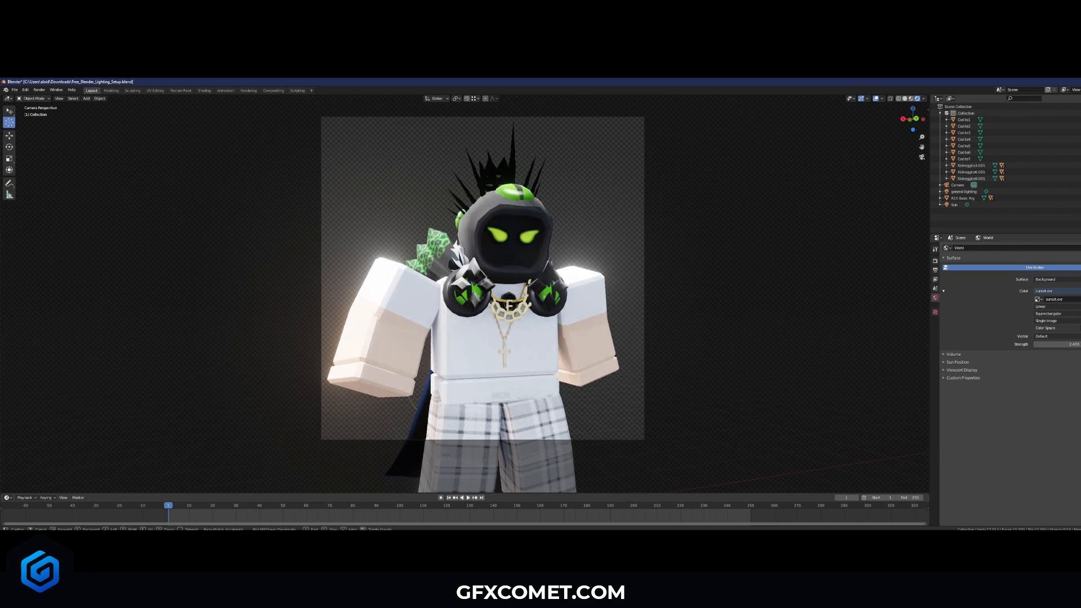
- Hide and restore the Sun light to compare the lighting, and reduce its strength
{"action": "left_click", "coordinate": [1036, 199]}
{"action": "left_click", "coordinate": [955, 204]}
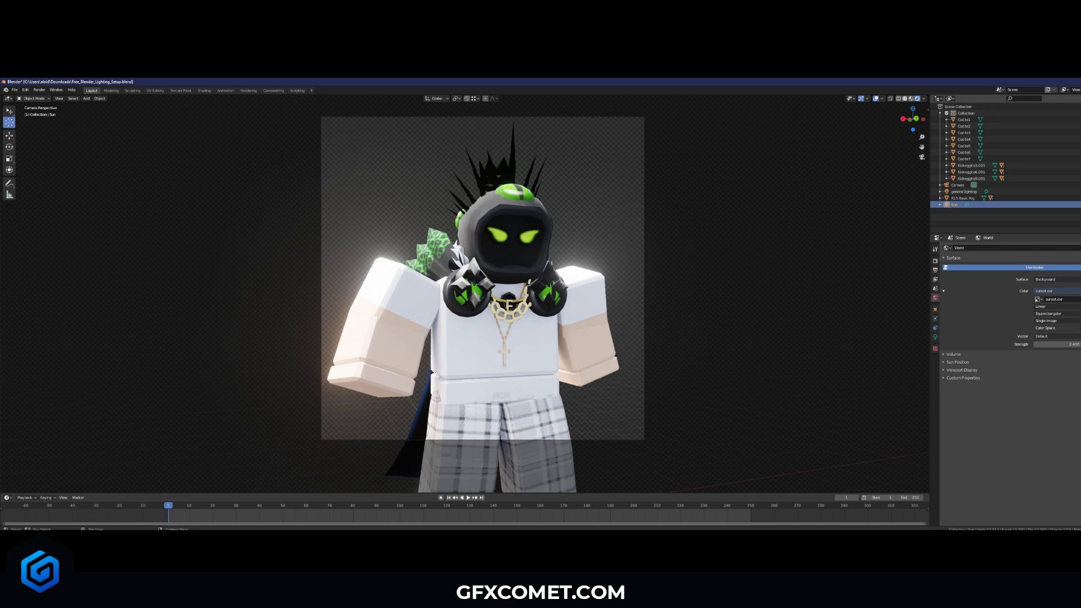
{"action": "key", "text": "h"}
{"action": "key", "text": "alt+h"}
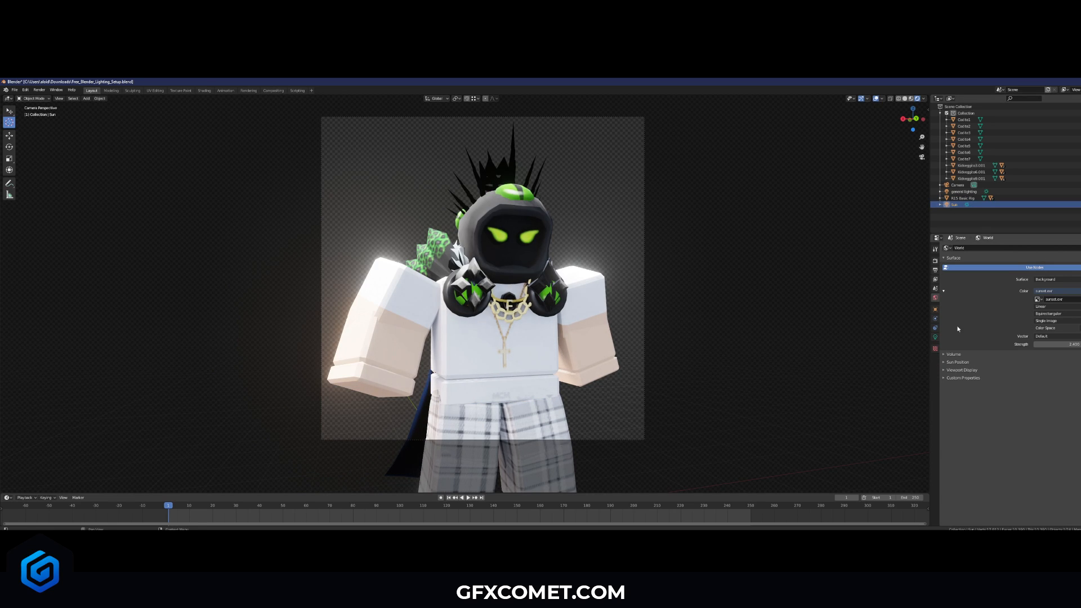
{"action": "left_click", "coordinate": [936, 336]}
{"action": "left_click_drag", "start_coordinate": [1059, 291], "coordinate": [1016, 291]}
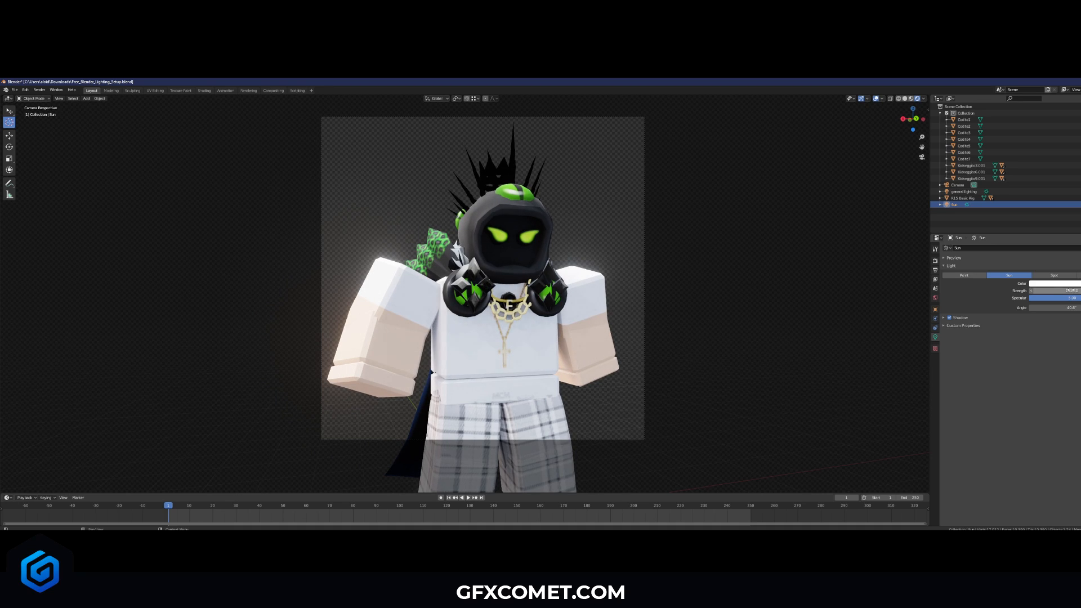
{"action": "left_click", "coordinate": [501, 340]}
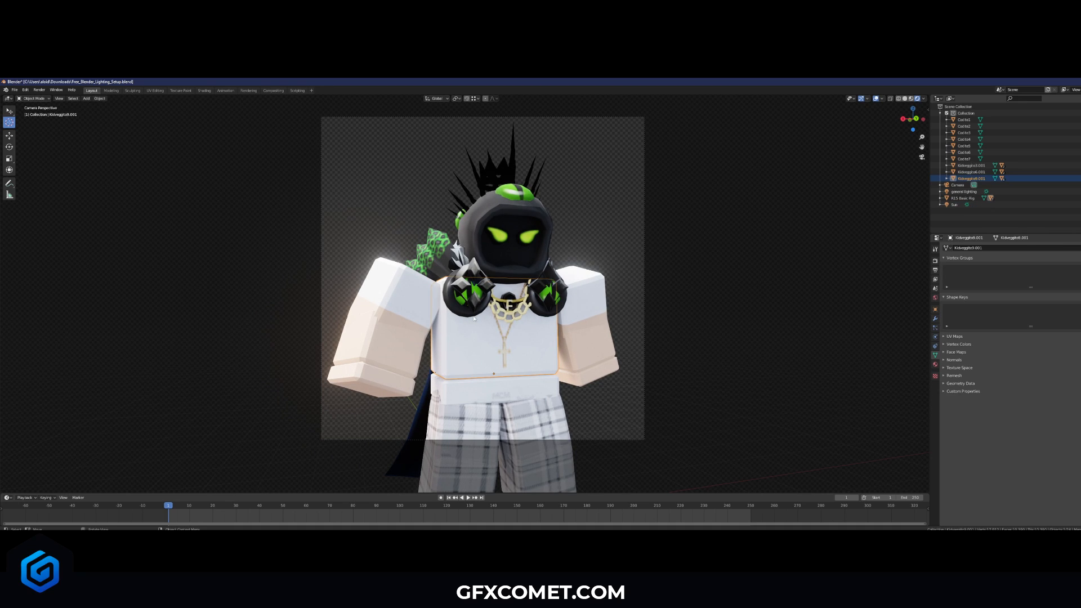
- Increase the metallic value and lower the roughness of the dark mask accessory's material
{"action": "left_click", "coordinate": [468, 297]}
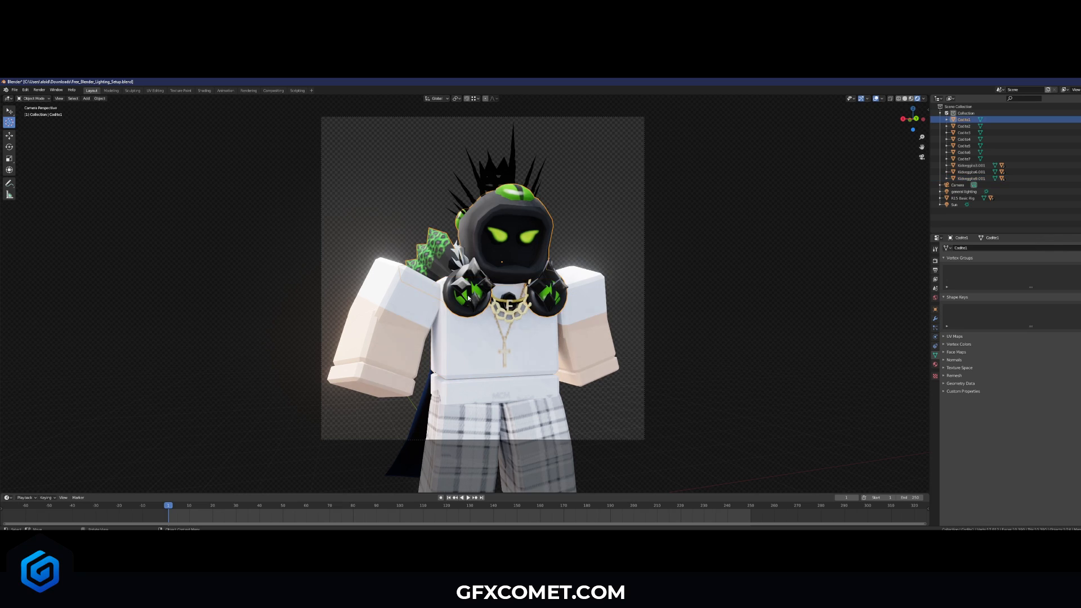
{"action": "left_click", "coordinate": [936, 365]}
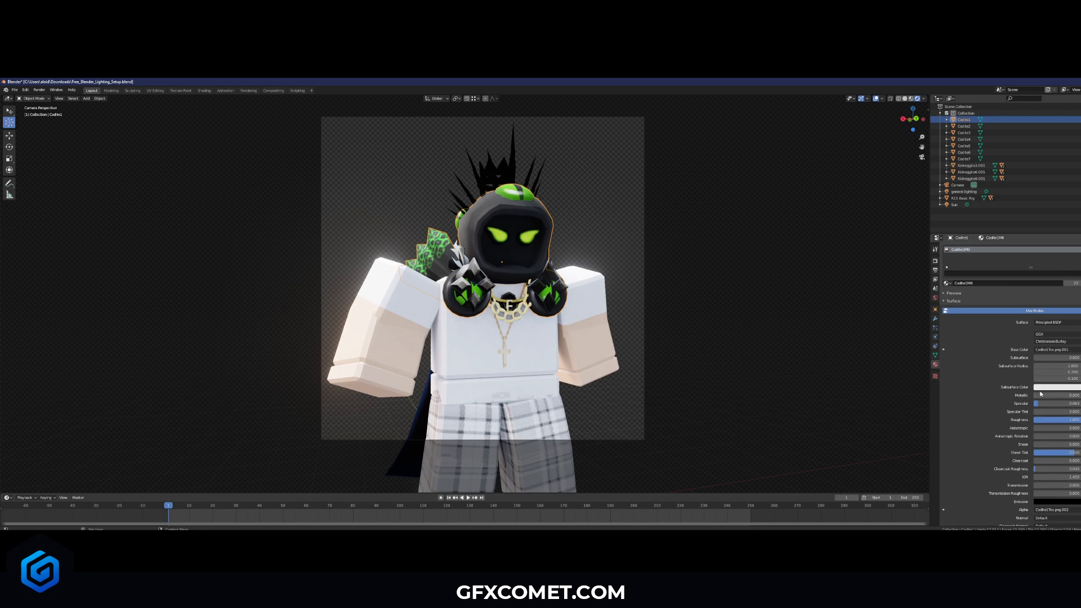
{"action": "left_click_drag", "start_coordinate": [1047, 396], "coordinate": [1044, 420]}
{"action": "key", "text": "ctrl+z"}
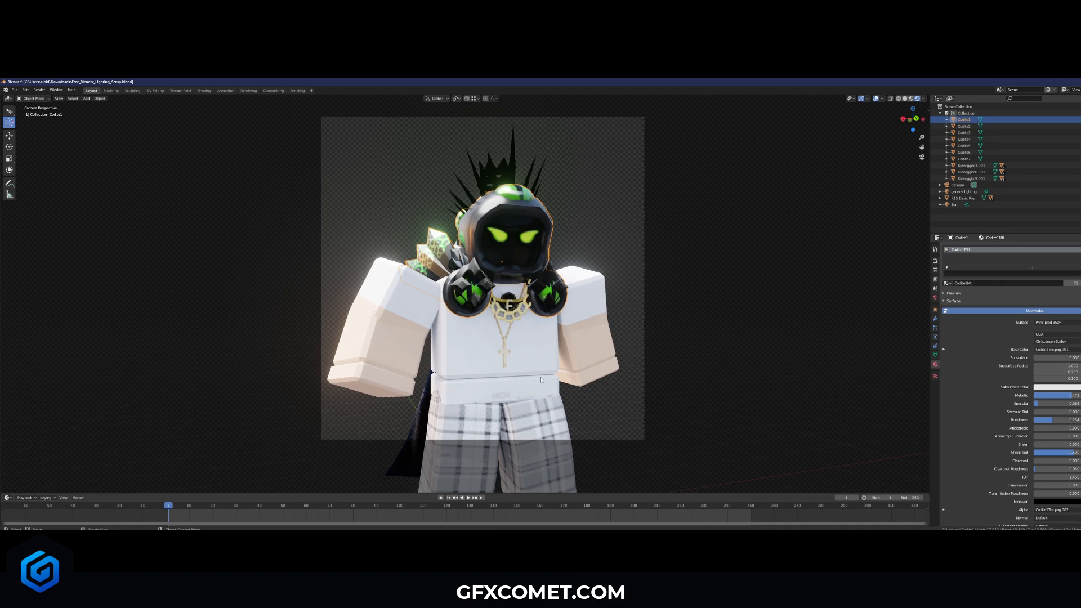
- Adjust the metallic and roughness values of the avatar body's material for a slight sheen
{"action": "left_click", "coordinate": [526, 345]}
{"action": "left_click_drag", "start_coordinate": [1040, 395], "coordinate": [1064, 420]}
{"action": "left_click", "coordinate": [803, 393]}
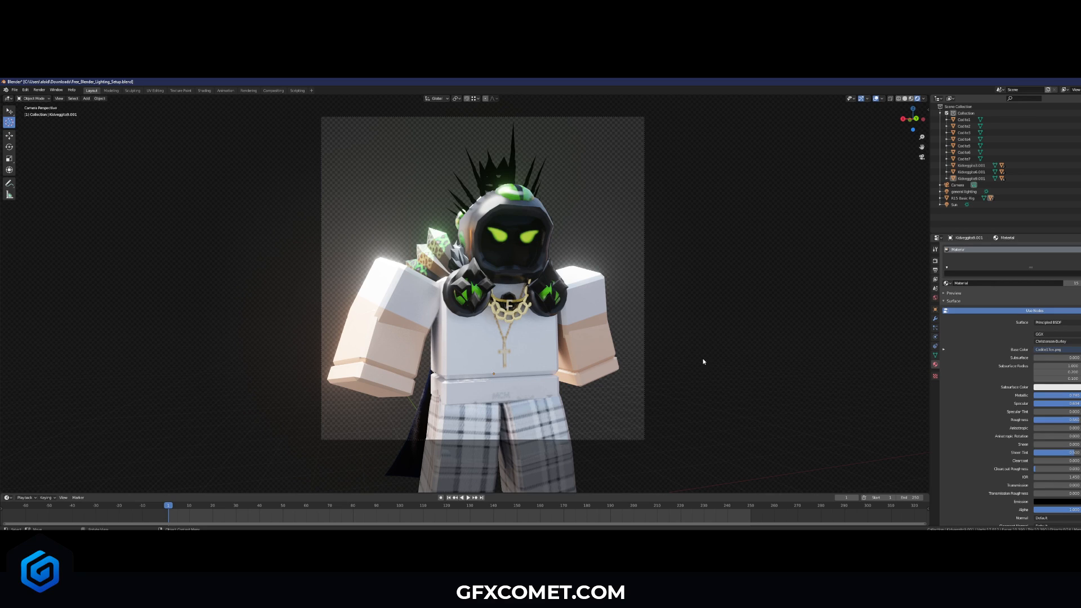
- Render the camera view as a still image, inspect the whole result, and start saving it
{"action": "left_click", "coordinate": [39, 90]}
{"action": "left_click", "coordinate": [48, 97]}
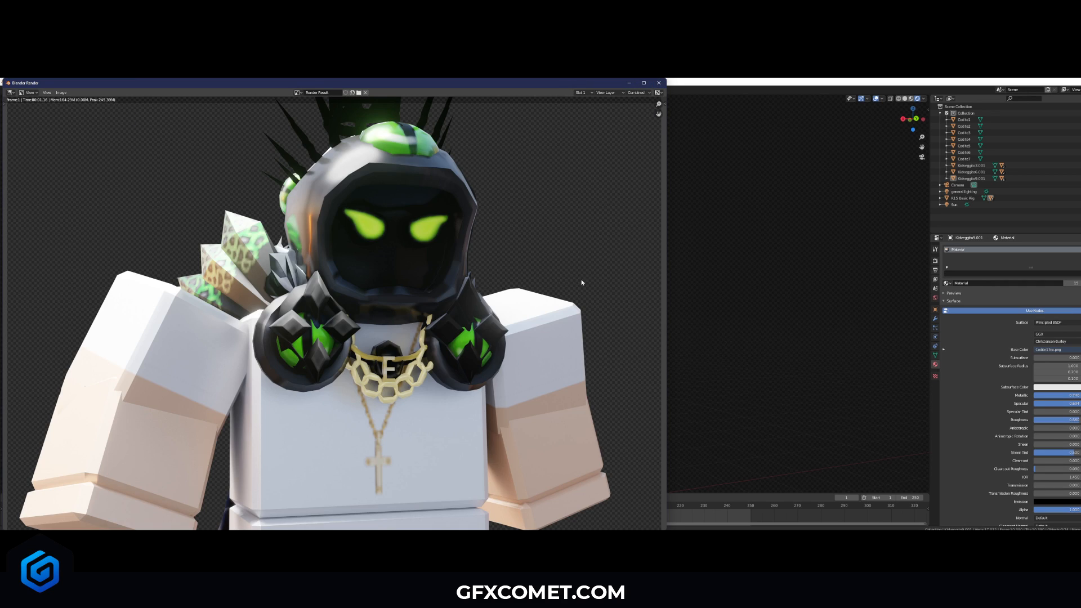
{"action": "scroll", "coordinate": [516, 276], "scroll_direction": "down", "scroll_amount": 4}
{"action": "scroll", "coordinate": [447, 277], "scroll_direction": "up", "scroll_amount": 1}
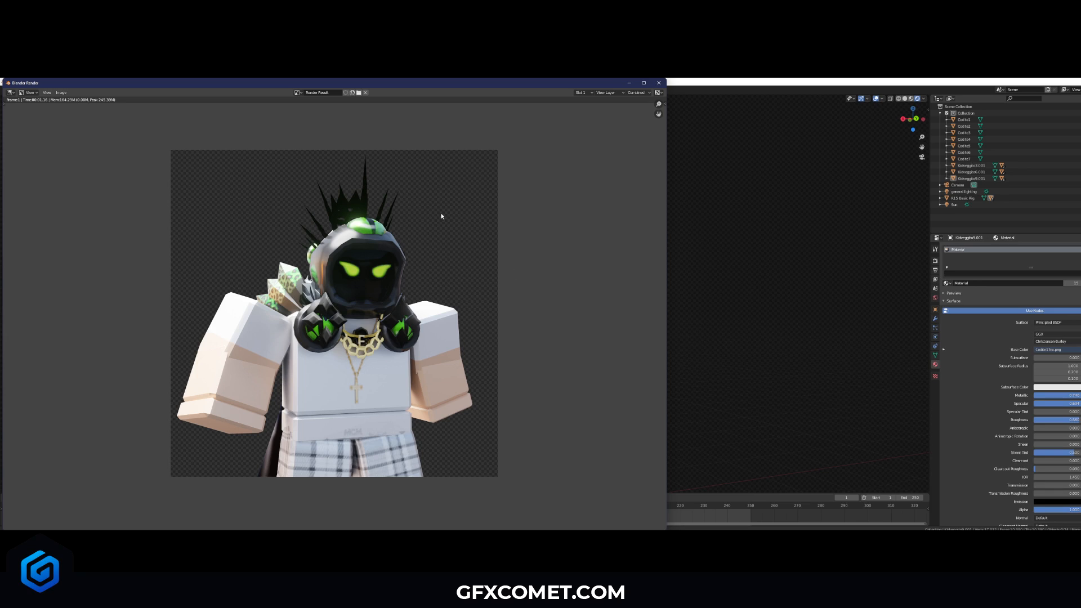
{"action": "left_click", "coordinate": [60, 92]}
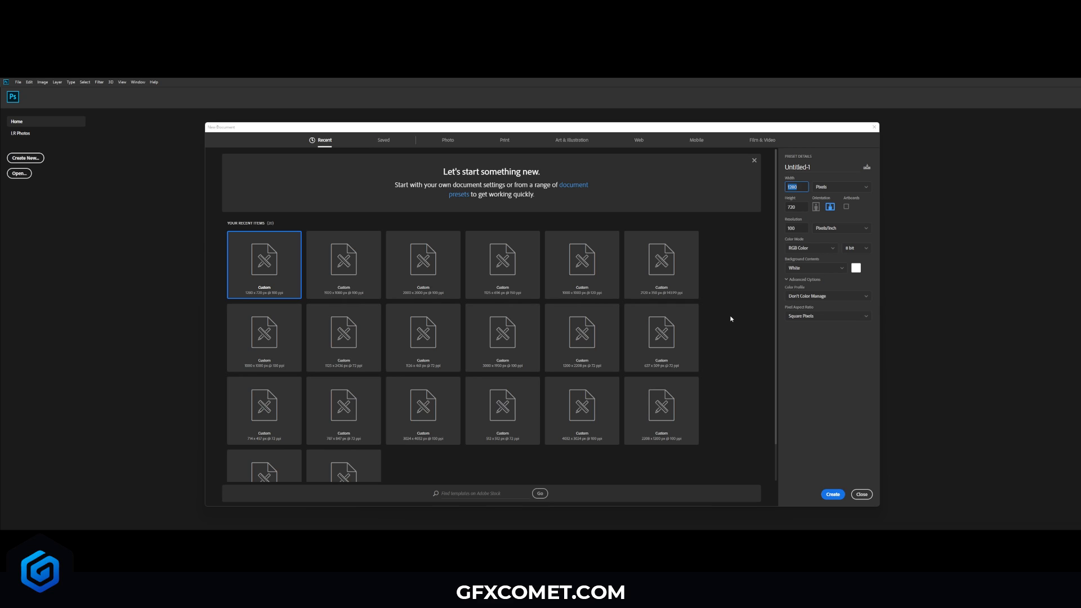
- Switch to Photoshop and create a new square document for the profile picture
{"action": "type", "text": "0"}
{"action": "key", "text": "Tab"}
{"action": "key", "text": "Tab"}
{"action": "left_click", "coordinate": [832, 494]}
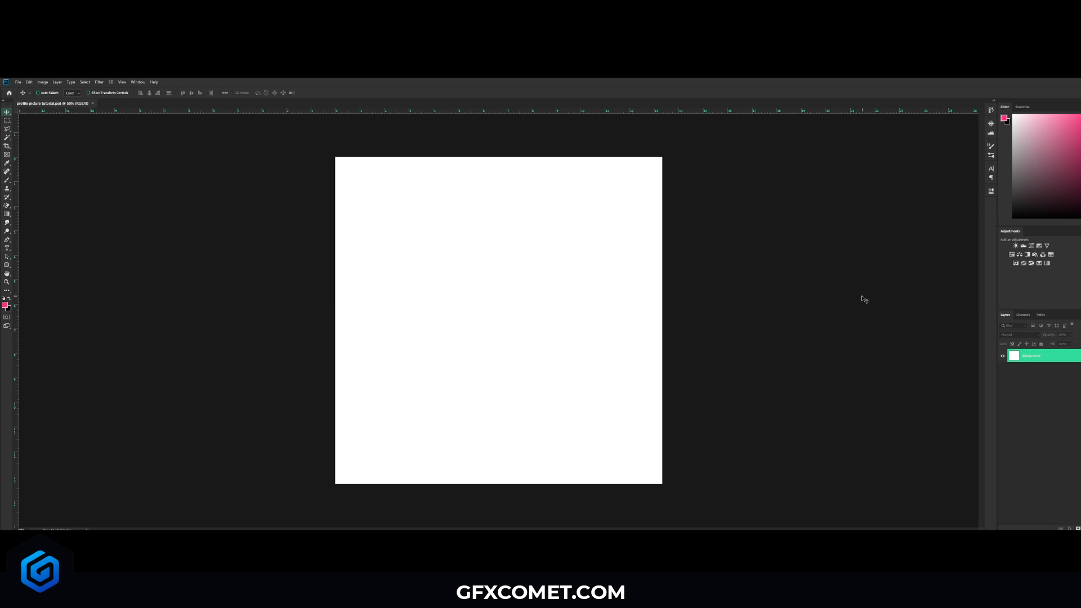
- Set the foreground colour to a bright sky blue and fill a new layer with it
{"action": "left_click", "coordinate": [7, 305]}
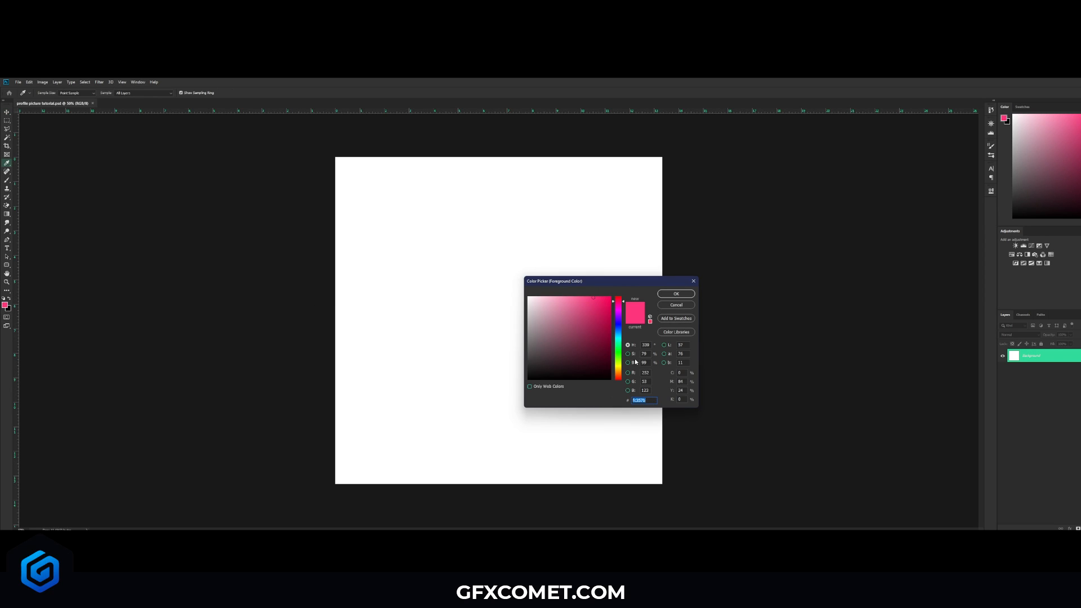
{"action": "left_click_drag", "start_coordinate": [620, 336], "coordinate": [596, 302]}
{"action": "left_click", "coordinate": [684, 297]}
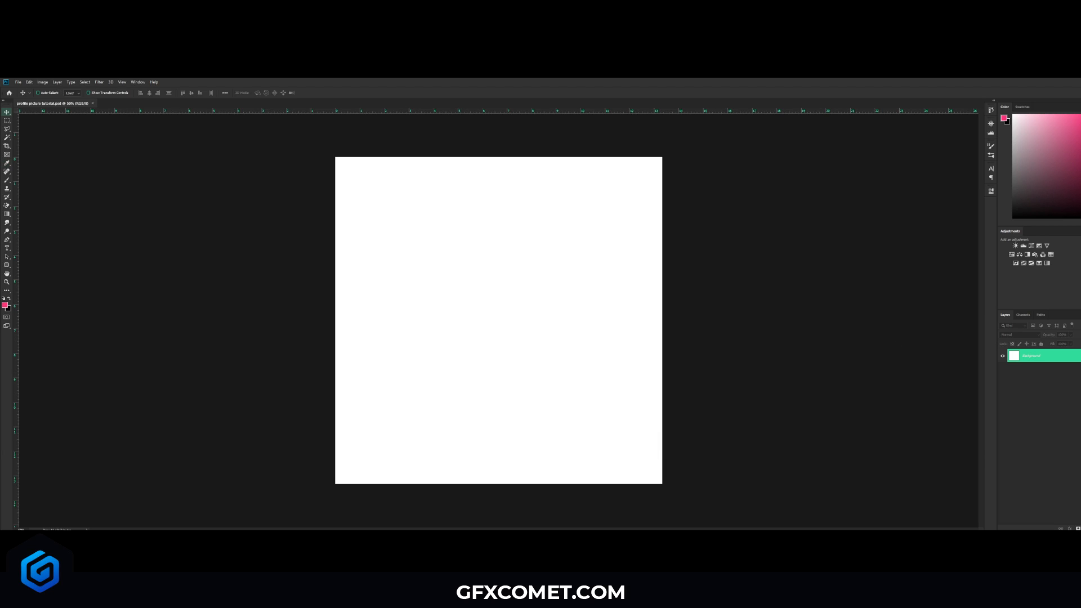
{"action": "key", "text": "ctrl+shift+alt+n"}
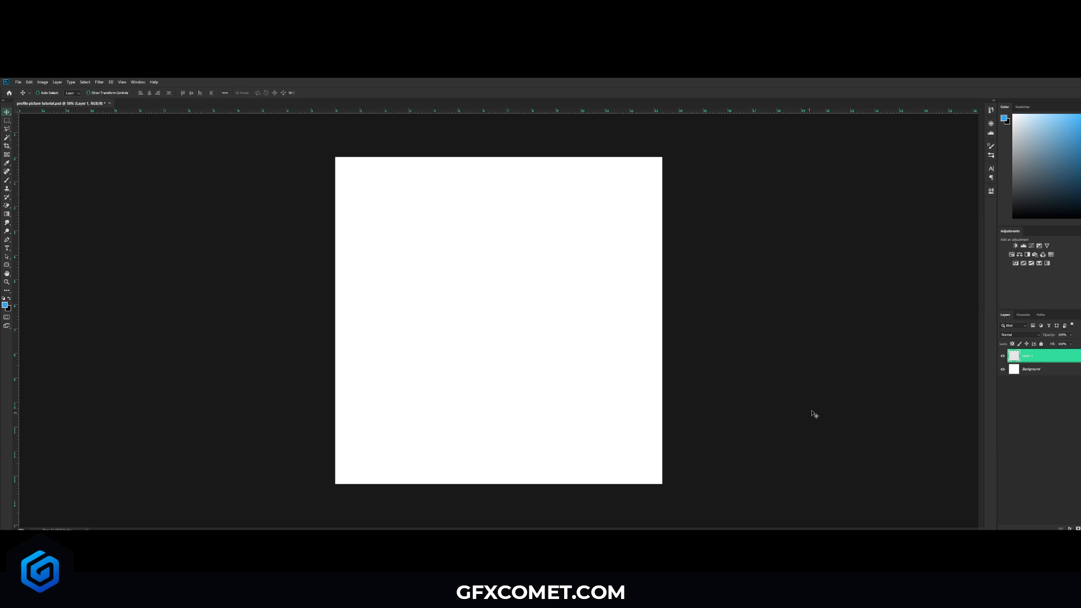
{"action": "key", "text": "alt+BackSpace"}
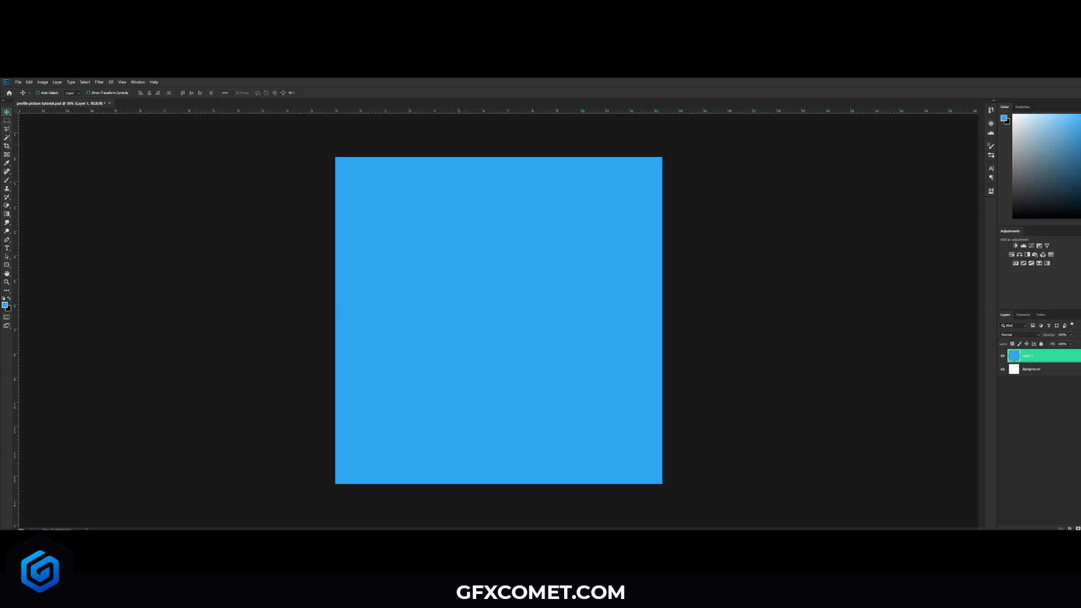
- Add a layer and set up a reversed radial Gradient tool with black Foreground to Transparent
{"action": "key", "text": "ctrl+shift+alt+n"}
{"action": "left_click", "coordinate": [8, 215]}
{"action": "left_click", "coordinate": [23, 215]}
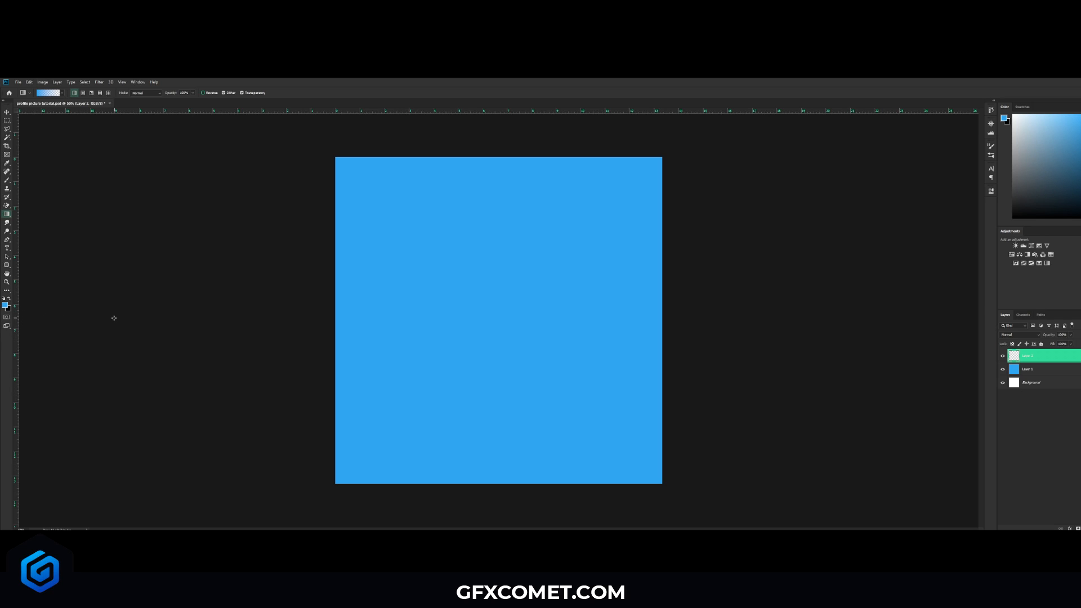
{"action": "key", "text": "d"}
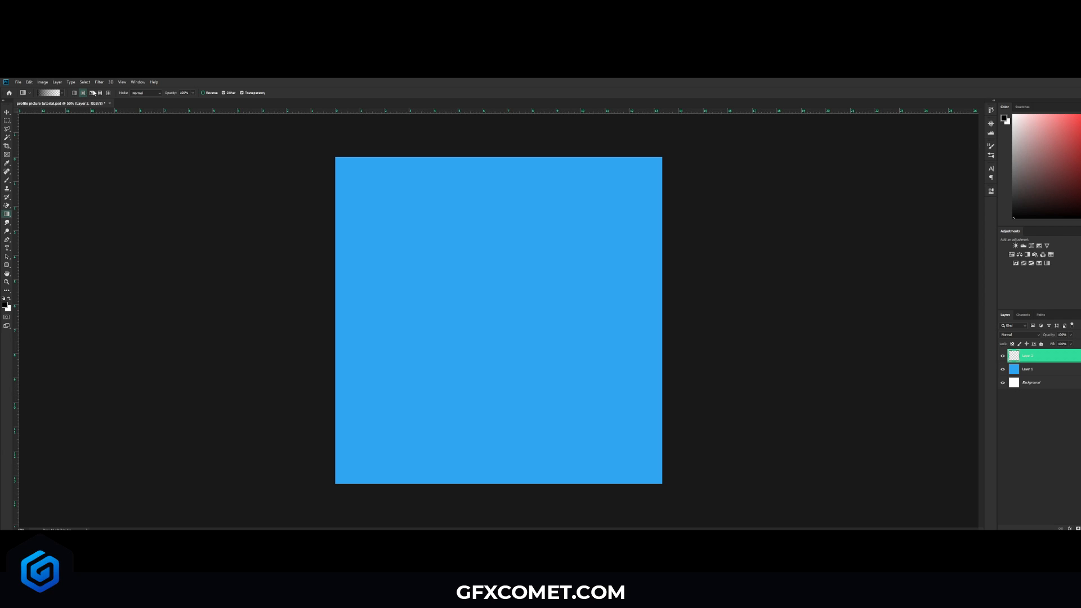
{"action": "left_click", "coordinate": [202, 93]}
{"action": "left_click", "coordinate": [53, 94]}
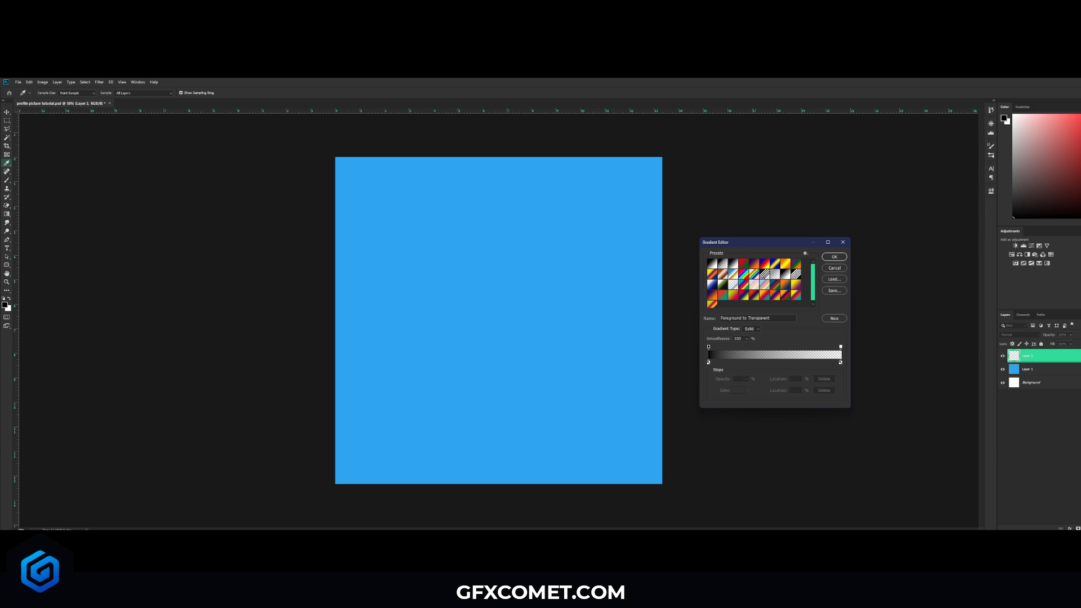
{"action": "left_click", "coordinate": [835, 258]}
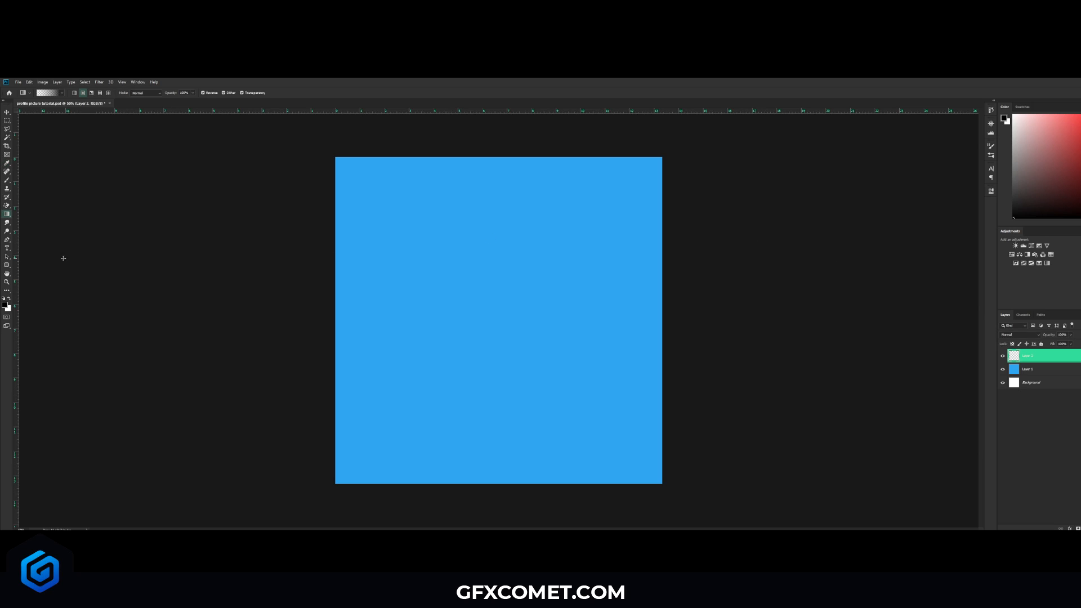
- Add centred vertical and horizontal guides, draw the radial gradient from their crossing to the canvas corner, and hide the guides
{"action": "left_click_drag", "start_coordinate": [16, 271], "coordinate": [499, 273]}
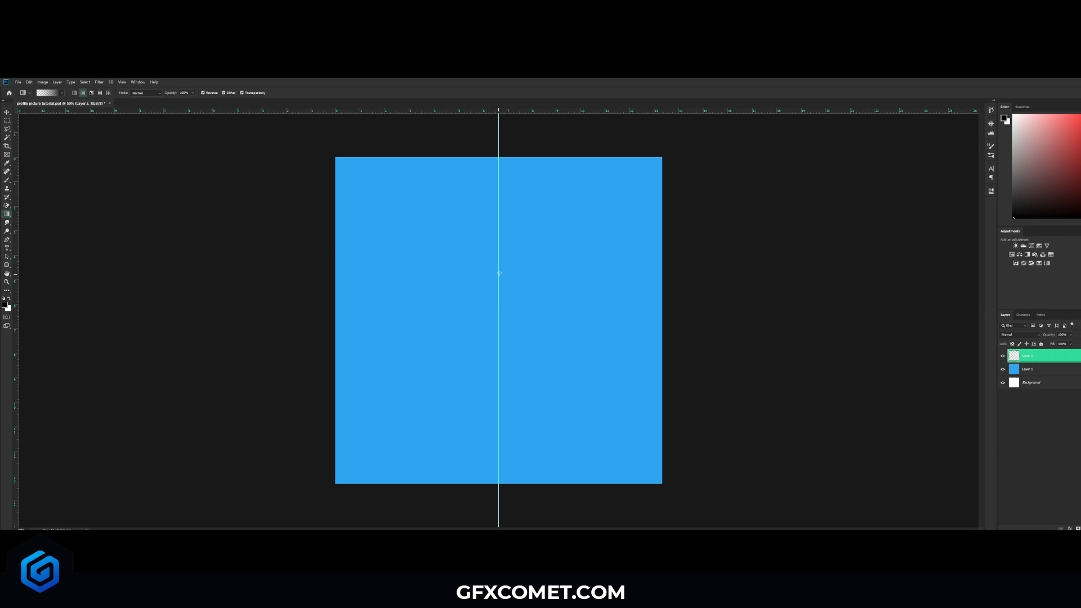
{"action": "left_click_drag", "start_coordinate": [563, 113], "coordinate": [521, 320]}
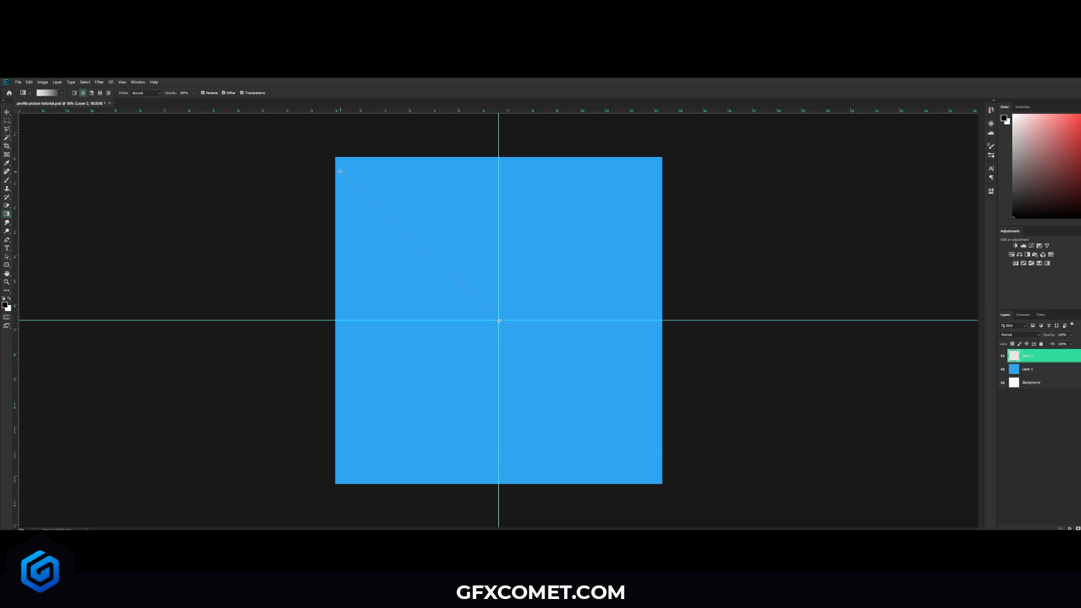
{"action": "left_click_drag", "start_coordinate": [332, 157], "coordinate": [333, 157]}
{"action": "key", "text": "v"}
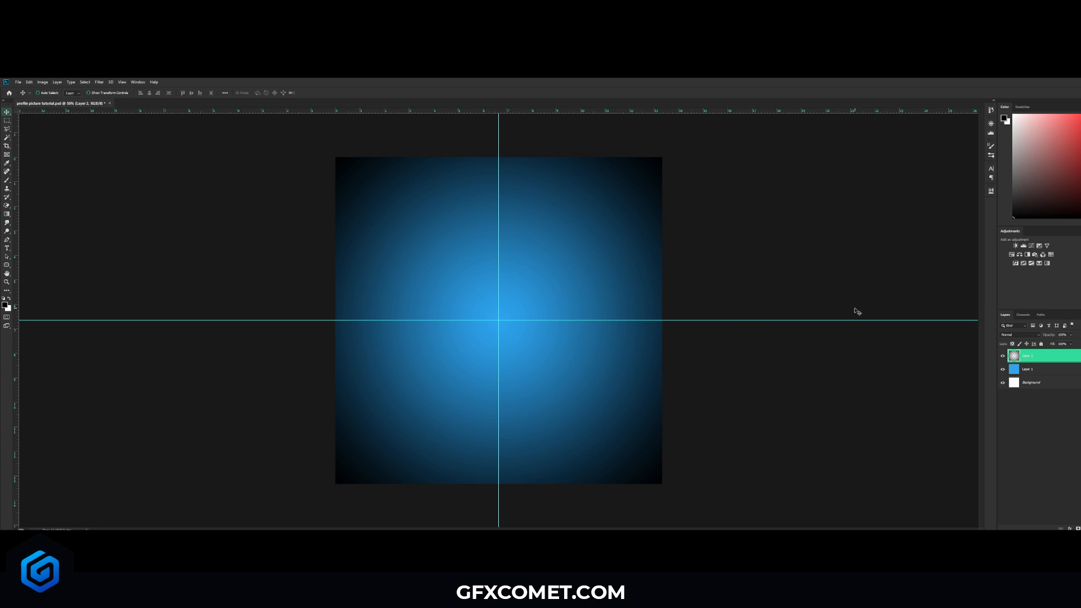
{"action": "key", "text": "ctrl+semicolon"}
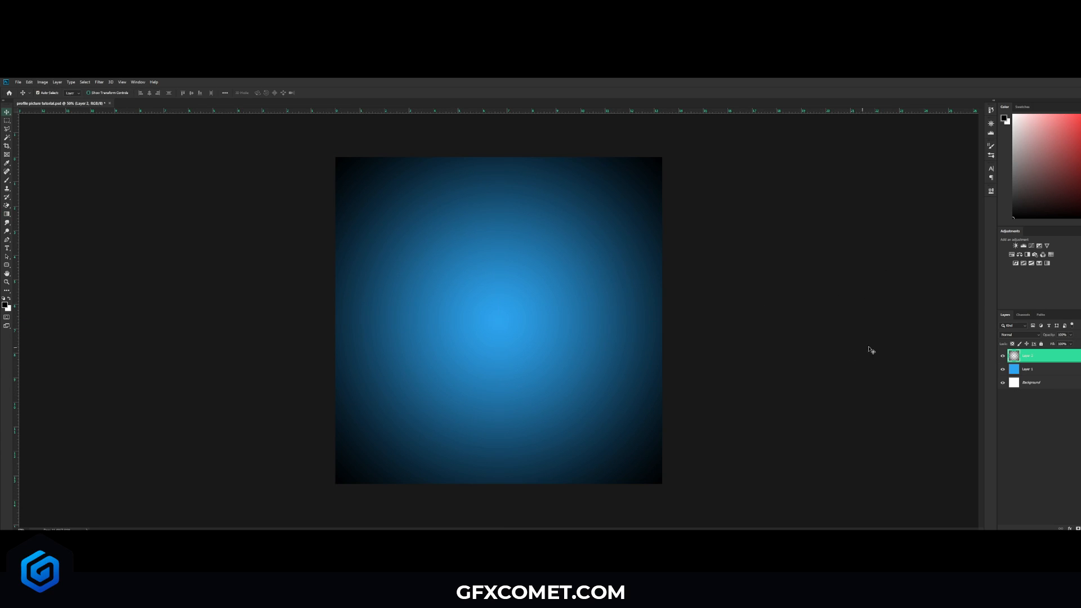
- Set the gradient layer's blend mode to Overlay and reduce its opacity
{"action": "left_click", "coordinate": [1026, 334]}
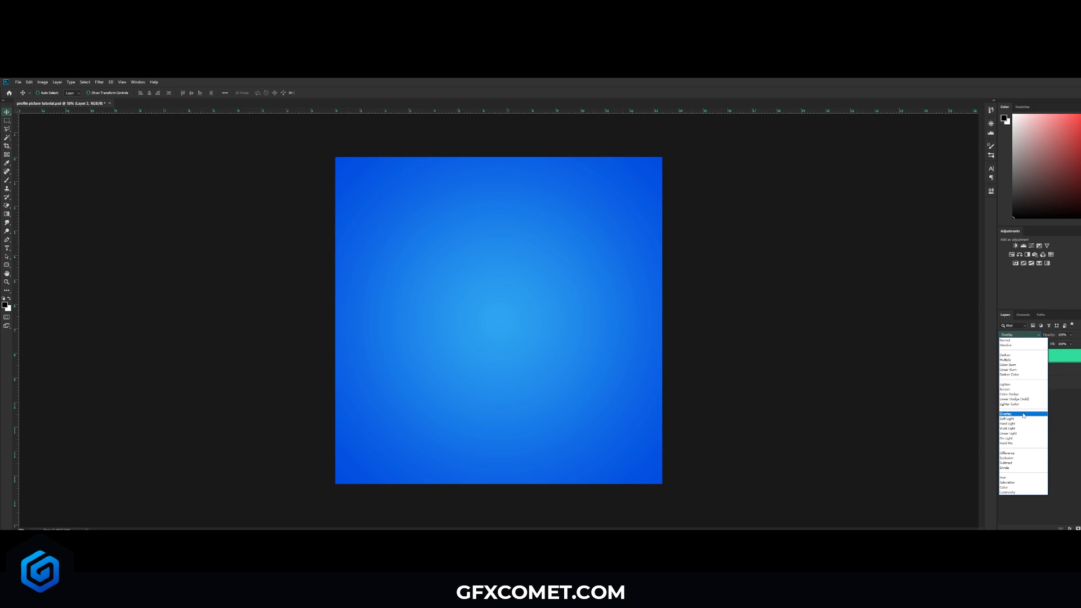
{"action": "left_click", "coordinate": [1024, 415]}
{"action": "left_click_drag", "start_coordinate": [1055, 336], "coordinate": [947, 331]}
{"action": "left_click", "coordinate": [1051, 362], "text": "ctrl"}
{"action": "left_click", "coordinate": [1039, 360]}
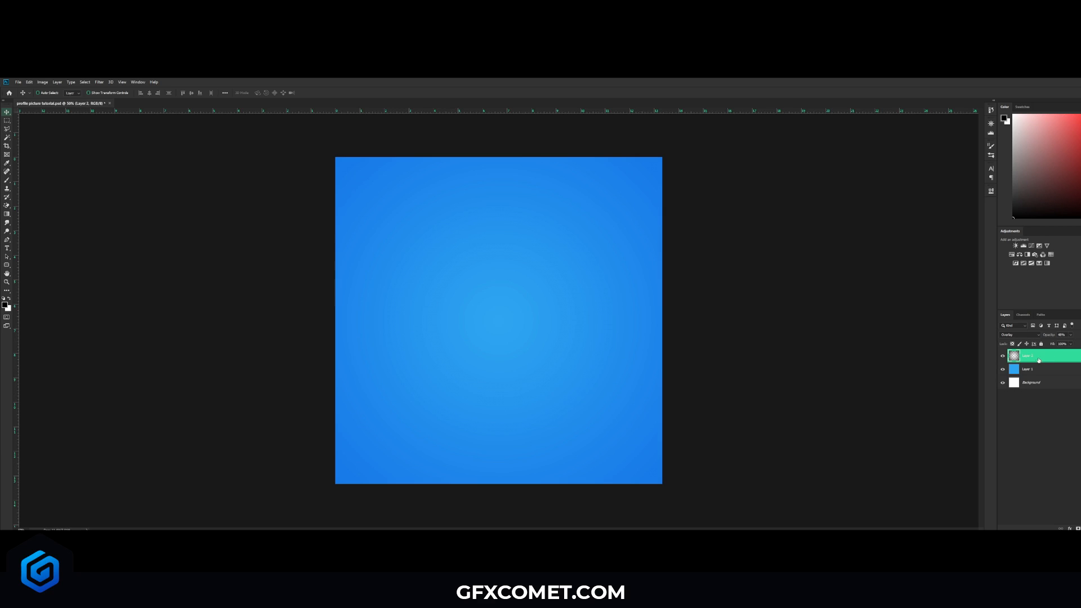
- Duplicate the gradient layer and give the copy Normal blending with a low opacity
{"action": "key", "text": "ctrl+j"}
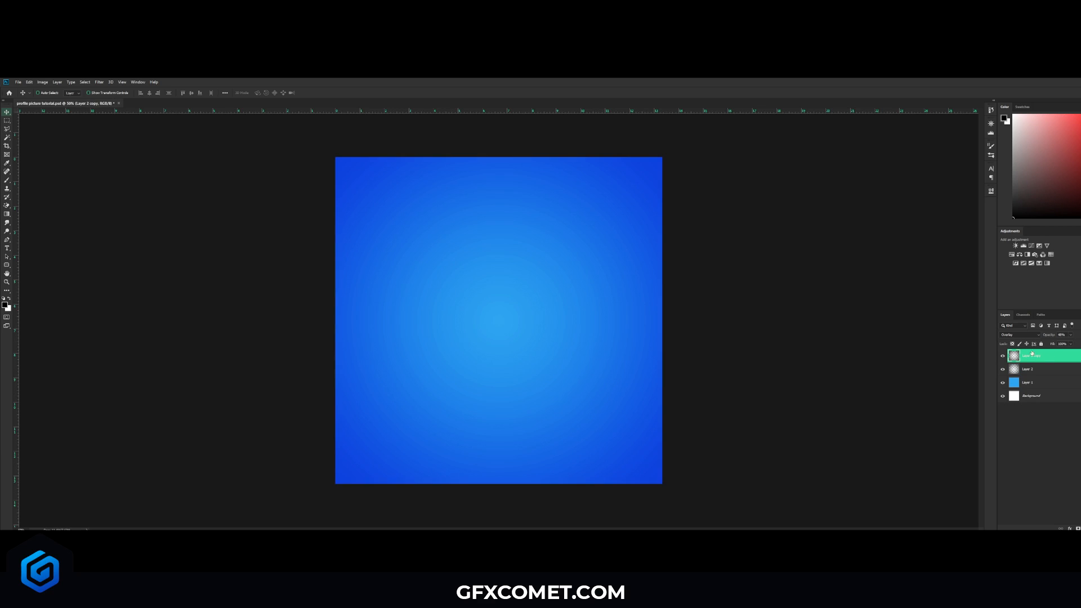
{"action": "left_click", "coordinate": [1021, 336]}
{"action": "left_click", "coordinate": [1021, 340]}
{"action": "left_click_drag", "start_coordinate": [1048, 335], "coordinate": [893, 330]}
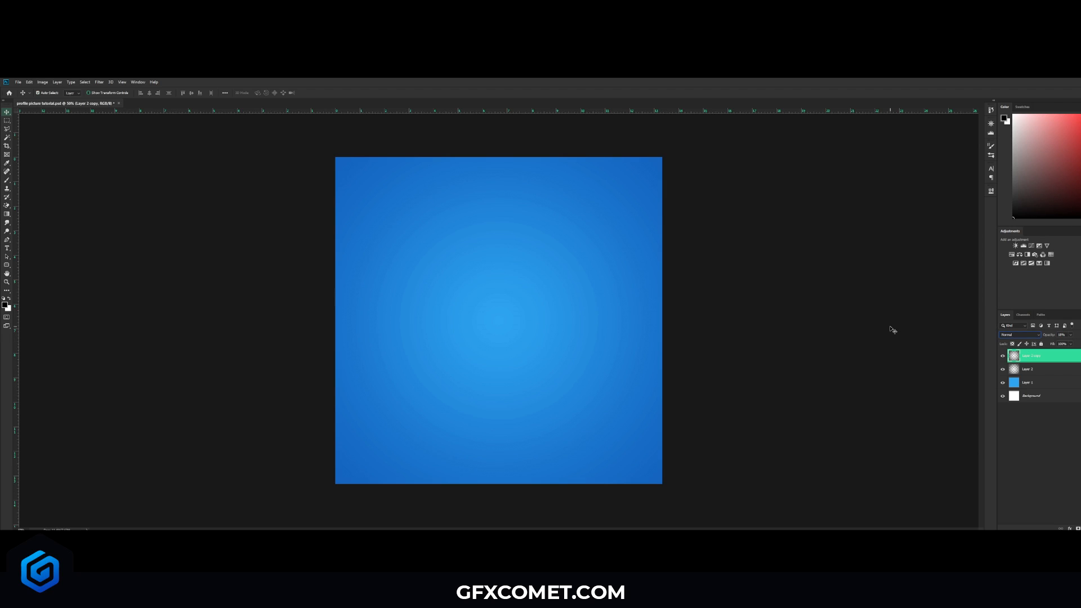
{"action": "left_click", "coordinate": [1036, 412]}
- Paste the sunburst rays image and scale it from its centre to cover the whole canvas
{"action": "key", "text": "ctrl+v"}
{"action": "key", "text": "ctrl+t"}
{"action": "left_click_drag", "start_coordinate": [621, 204], "coordinate": [676, 163], "text": "alt"}
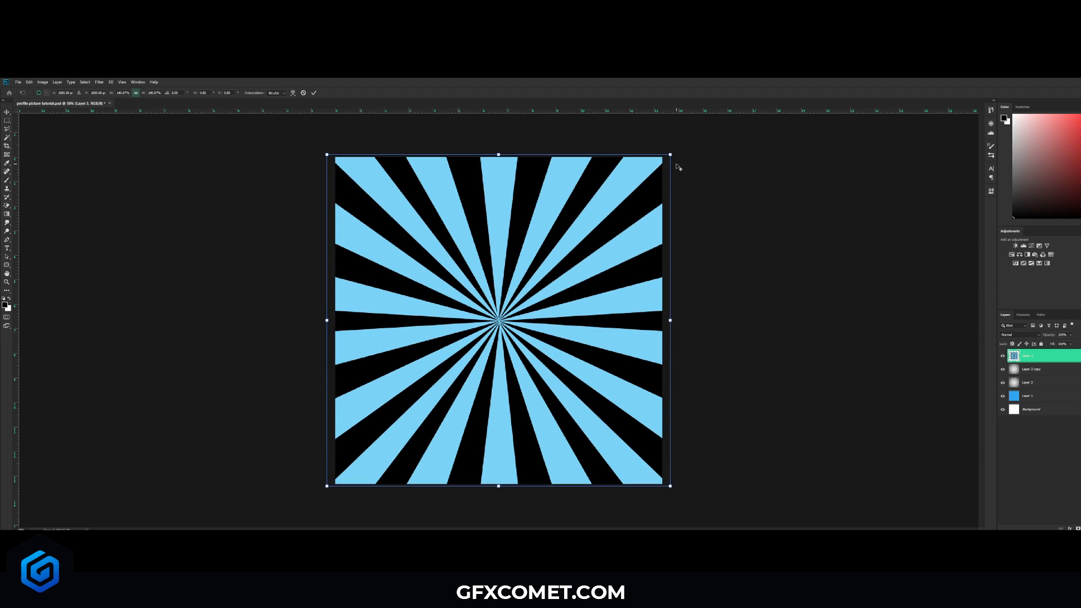
{"action": "key", "text": "Return"}
- Blend the sunburst layer with Soft Light and lower its opacity to a subtle level
{"action": "left_click", "coordinate": [1034, 336]}
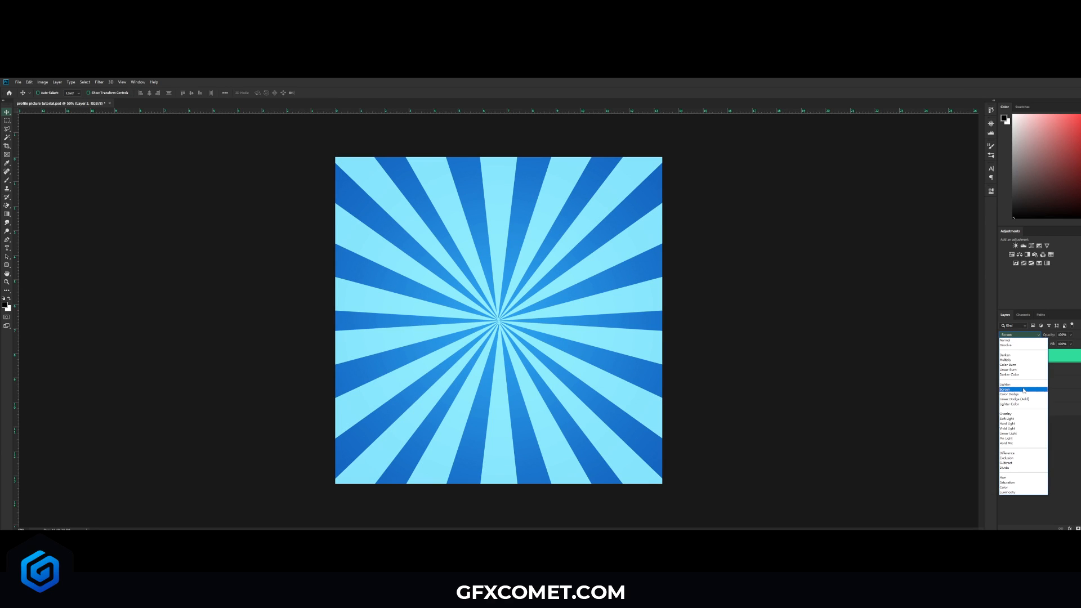
{"action": "left_click", "coordinate": [1019, 420]}
{"action": "left_click_drag", "start_coordinate": [1051, 335], "coordinate": [920, 338]}
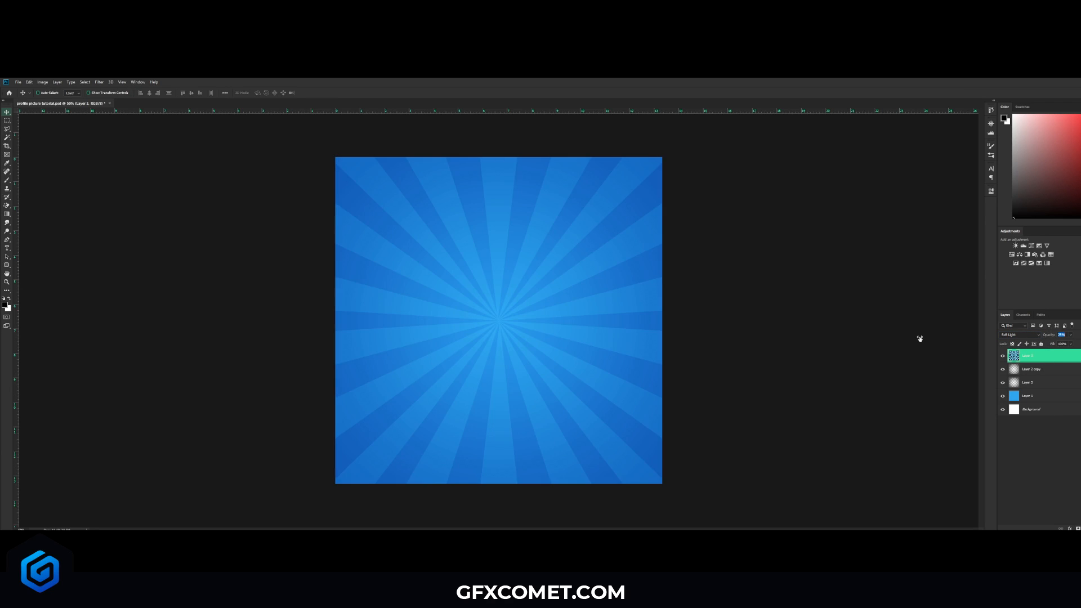
{"action": "left_click", "coordinate": [1048, 434]}
{"action": "left_click", "coordinate": [1052, 355]}
{"action": "key", "text": "e"}
{"action": "key", "text": "alt+e"}
{"action": "left_click", "coordinate": [508, 324]}
{"action": "key", "text": "ctrl+z"}
{"action": "key", "text": "alt+e"}
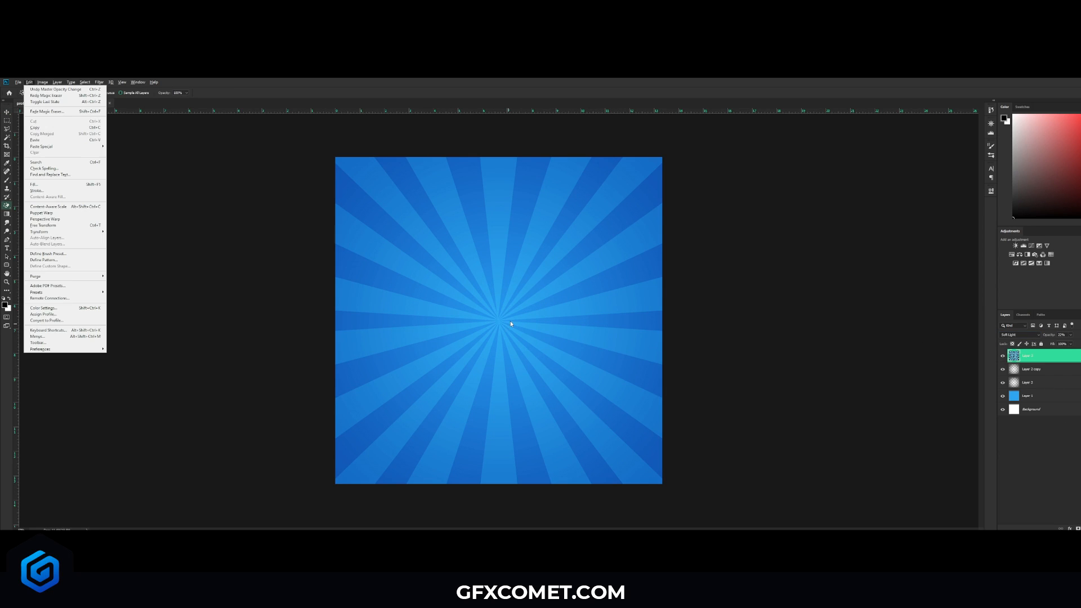
{"action": "left_click", "coordinate": [230, 163]}
- Choose the standard Eraser tool, enlarge its soft brush, and fade out the centre of the sunburst rays
{"action": "right_click", "coordinate": [13, 209]}
{"action": "left_click", "coordinate": [34, 204]}
{"action": "key", "text": "v"}
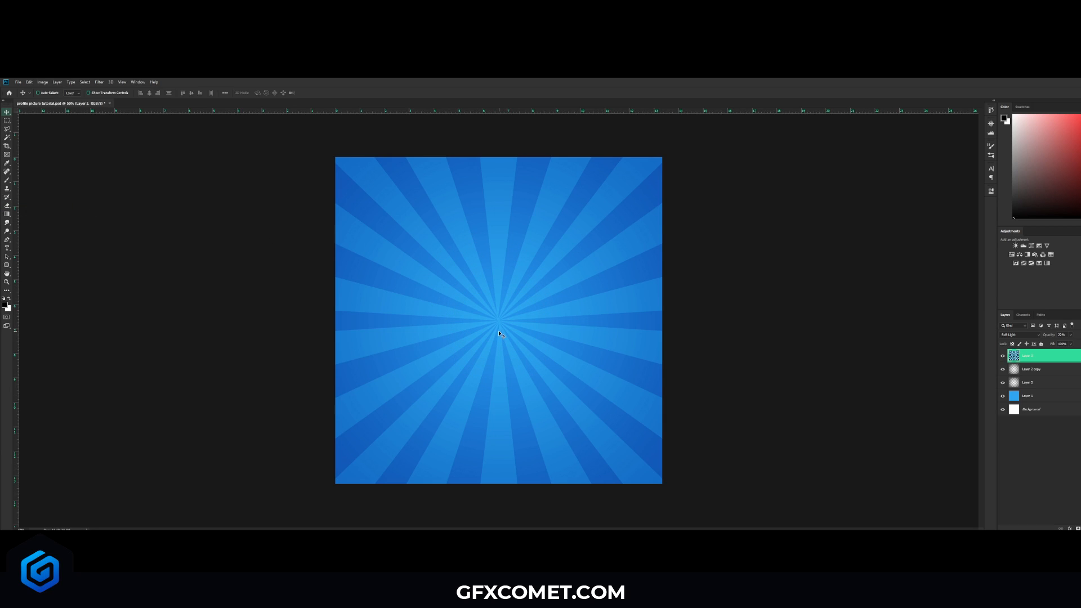
{"action": "key", "text": "e"}
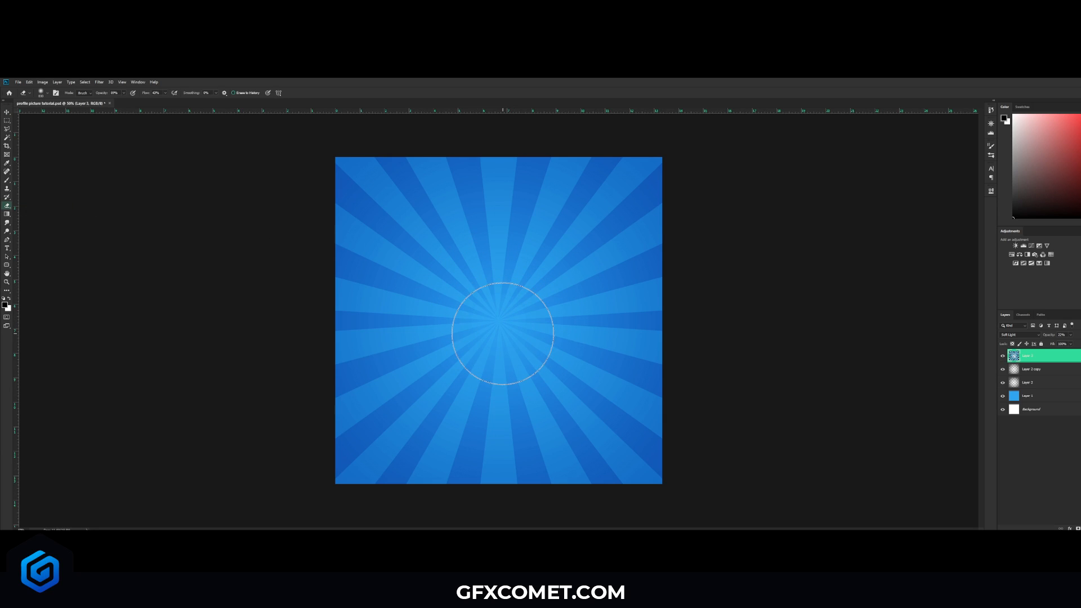
{"action": "key", "text": "bracketright"}
{"action": "key", "text": "bracketright"}
{"action": "key", "text": "bracketright"}
{"action": "key", "text": "bracketright"}
{"action": "mouse_move", "coordinate": [481, 337]}
{"action": "left_mouse_down"}
{"action": "mouse_move", "coordinate": [473, 335]}
{"action": "mouse_move", "coordinate": [572, 317]}
{"action": "mouse_move", "coordinate": [476, 333]}
{"action": "left_mouse_up"}
{"action": "key", "text": "v"}
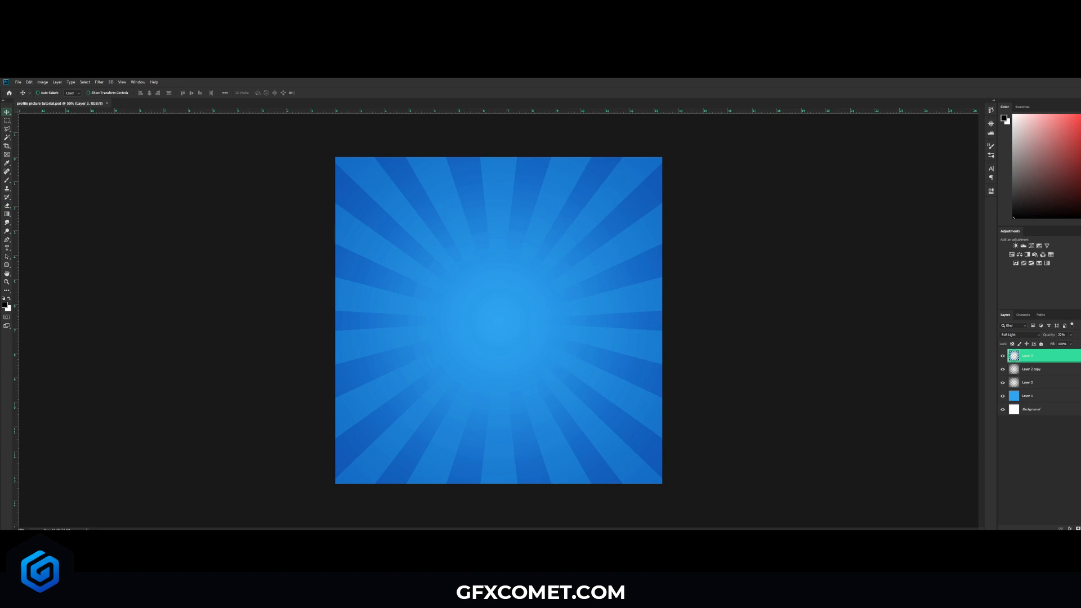
- Add a new layer and paint a soft white glow at the canvas centre with a large brush
{"action": "key", "text": "ctrl+alt+shift+n"}
{"action": "key", "text": "b"}
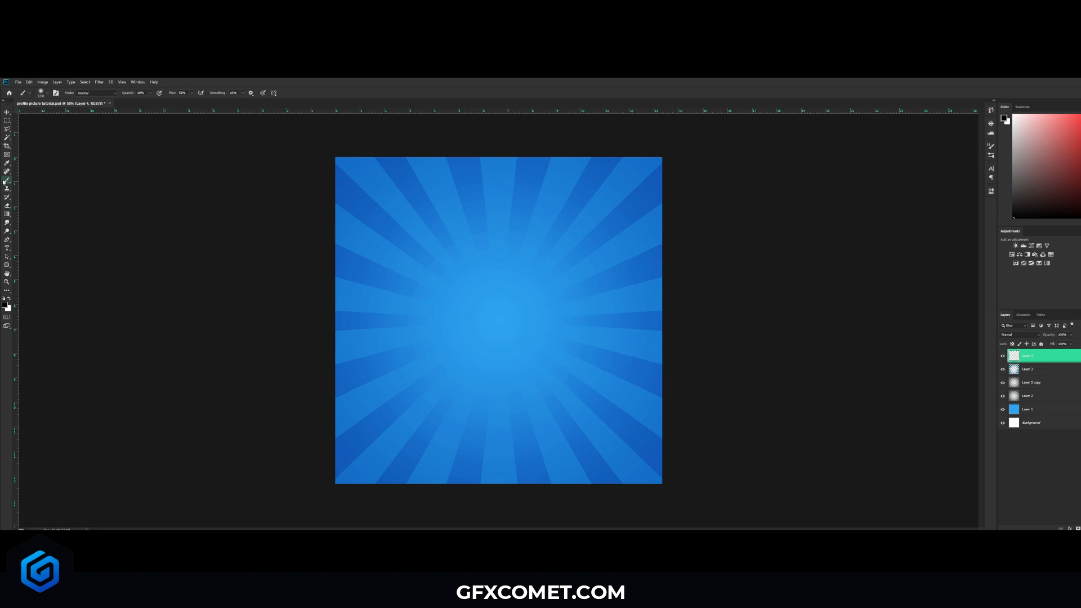
{"action": "key", "text": "x"}
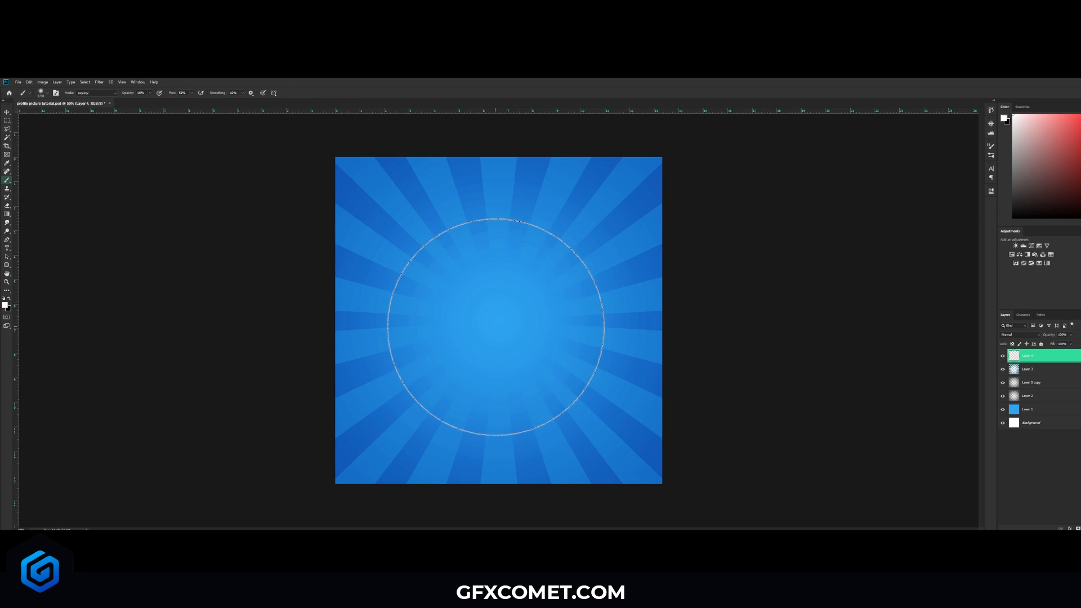
{"action": "key", "text": "bracketright"}
{"action": "key", "text": "bracketright"}
{"action": "key", "text": "bracketright"}
{"action": "key", "text": "bracketleft"}
{"action": "left_click", "coordinate": [494, 319]}
{"action": "left_click", "coordinate": [495, 321]}
{"action": "key", "text": "bracketright"}
{"action": "key", "text": "bracketright"}
{"action": "key", "text": "bracketright"}
{"action": "left_click", "coordinate": [500, 336]}
{"action": "key", "text": "v"}
- Set the white glow layer's blend mode to Overlay and reduce its opacity
{"action": "left_click", "coordinate": [1019, 334]}
{"action": "left_click", "coordinate": [1021, 416]}
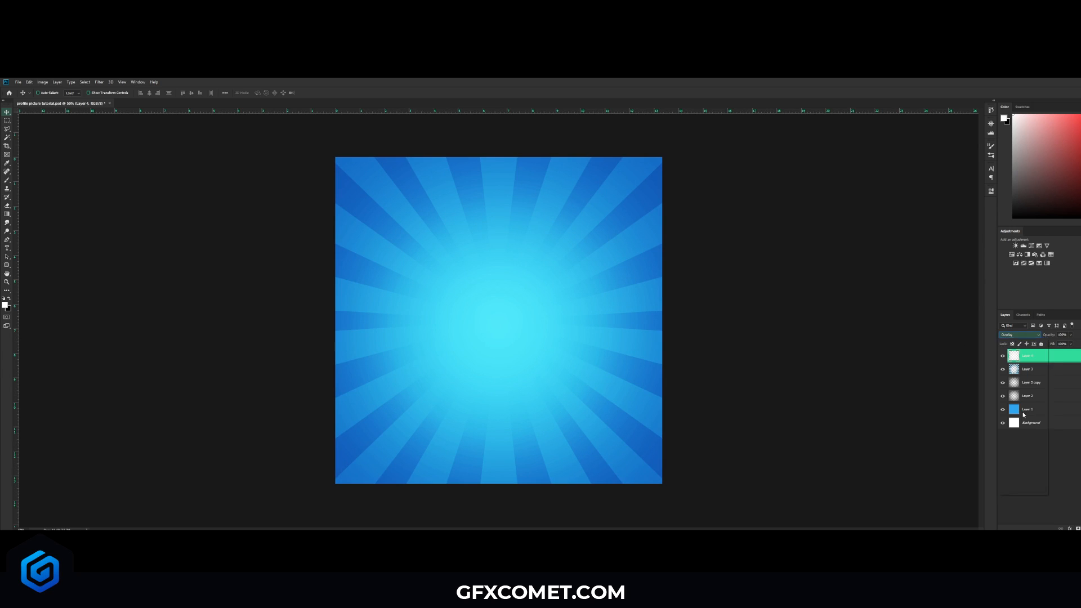
{"action": "left_click_drag", "start_coordinate": [930, 337], "coordinate": [918, 337]}
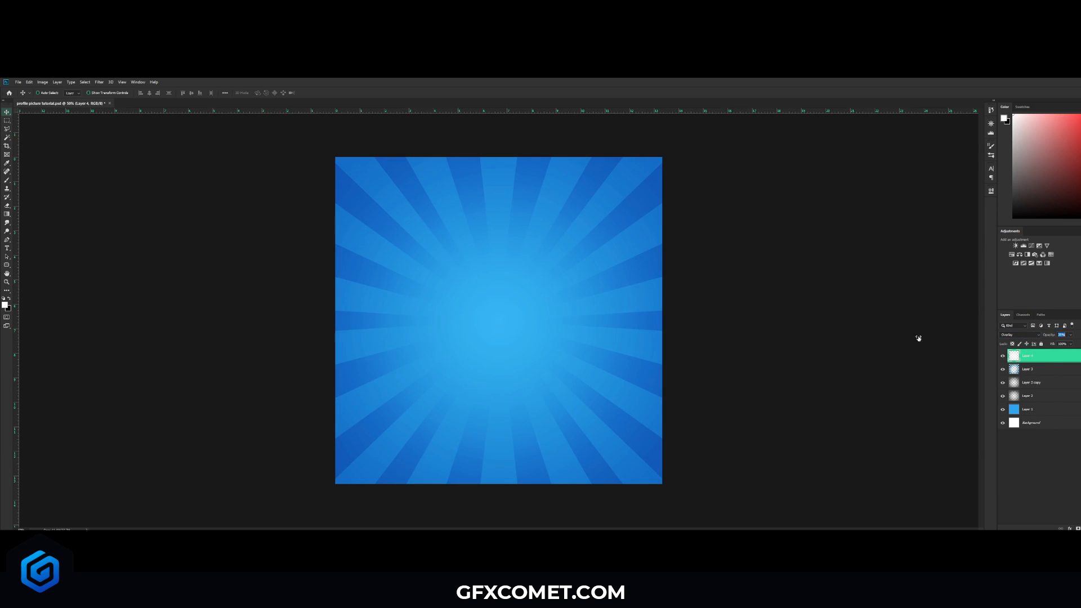
- Save the document, then scale up the placed avatar render so it fills more of the canvas
{"action": "key", "text": "ctrl+s"}
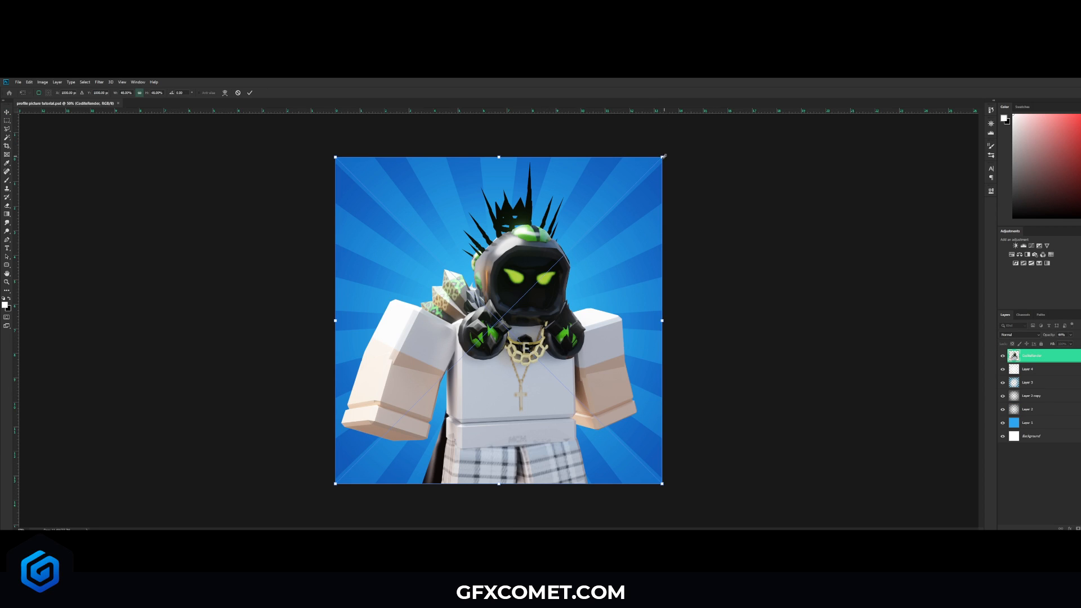
{"action": "left_click_drag", "start_coordinate": [663, 156], "coordinate": [697, 125], "text": "alt"}
{"action": "key", "text": "Return"}
{"action": "left_click_drag", "start_coordinate": [706, 187], "coordinate": [653, 231]}
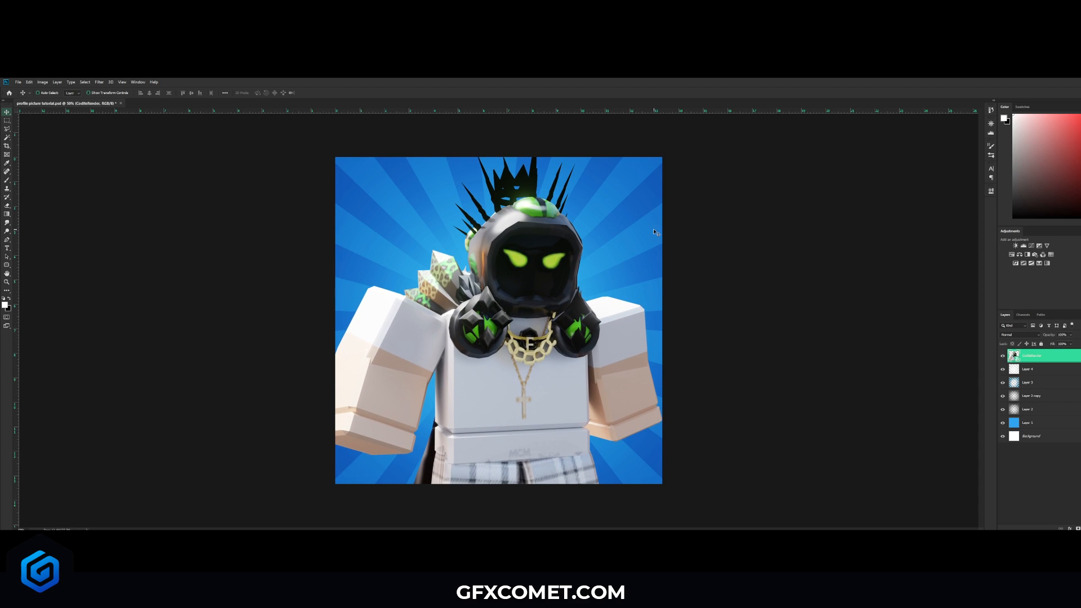
- Give the avatar render layer a white Inner Shadow in Normal blend mode with 0% choke and a small distance and size
{"action": "right_click", "coordinate": [1048, 362]}
{"action": "left_click", "coordinate": [1057, 90]}
{"action": "left_click_drag", "start_coordinate": [805, 270], "coordinate": [735, 238]}
{"action": "left_click", "coordinate": [675, 303]}
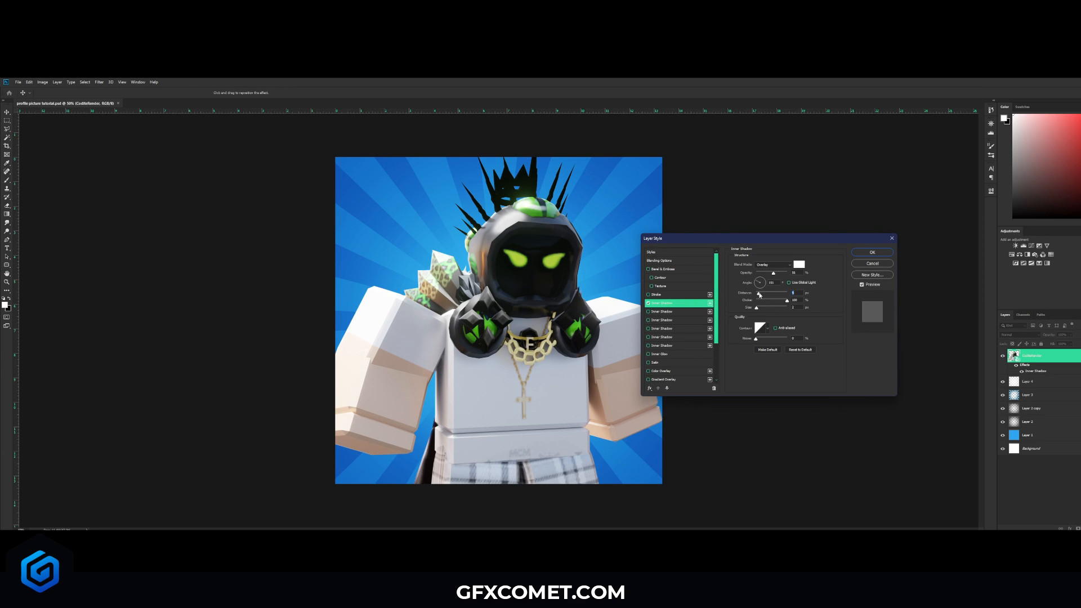
{"action": "left_click", "coordinate": [780, 265]}
{"action": "left_click", "coordinate": [779, 271]}
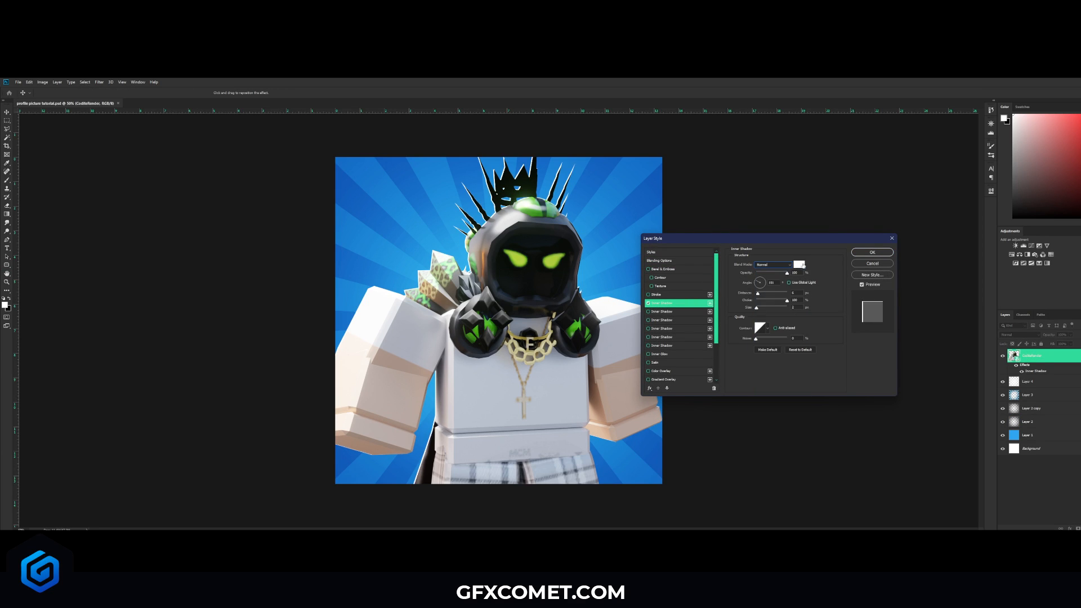
{"action": "mouse_move", "coordinate": [778, 303]}
{"action": "left_mouse_down"}
{"action": "mouse_move", "coordinate": [749, 301]}
{"action": "mouse_move", "coordinate": [760, 308]}
{"action": "left_mouse_up"}
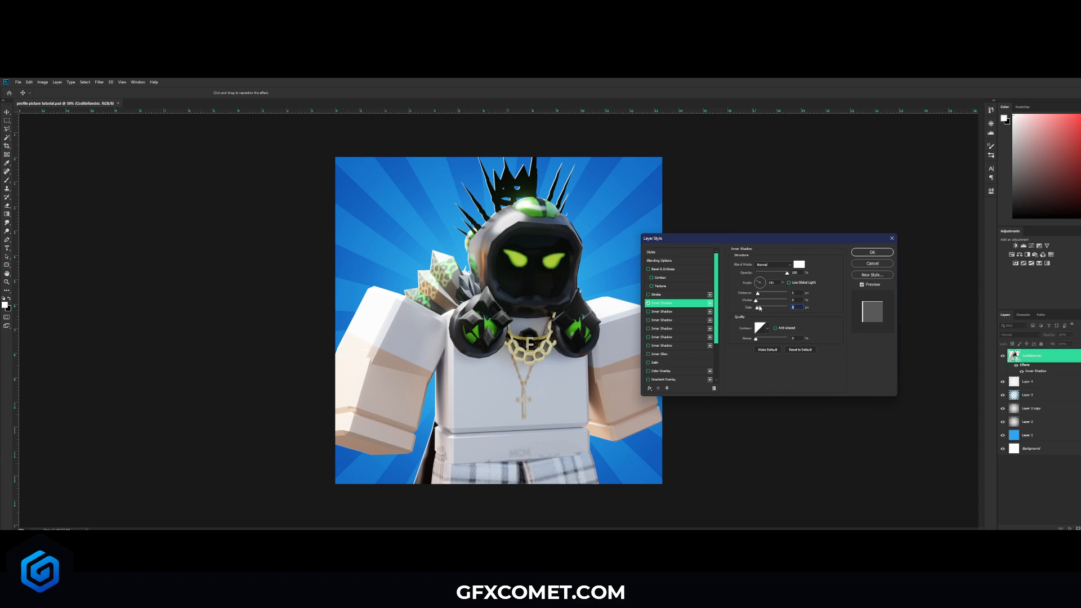
{"action": "left_click", "coordinate": [758, 293]}
{"action": "left_click", "coordinate": [795, 274]}
- Add a smooth Inner Bevel to the render with Overlay highlight and shadow modes, adjusting its size and shadow opacity
{"action": "left_click", "coordinate": [680, 270]}
{"action": "mouse_move", "coordinate": [761, 291]}
{"action": "left_mouse_down"}
{"action": "mouse_move", "coordinate": [773, 290]}
{"action": "mouse_move", "coordinate": [764, 291]}
{"action": "left_mouse_up"}
{"action": "left_click_drag", "start_coordinate": [764, 376], "coordinate": [770, 375]}
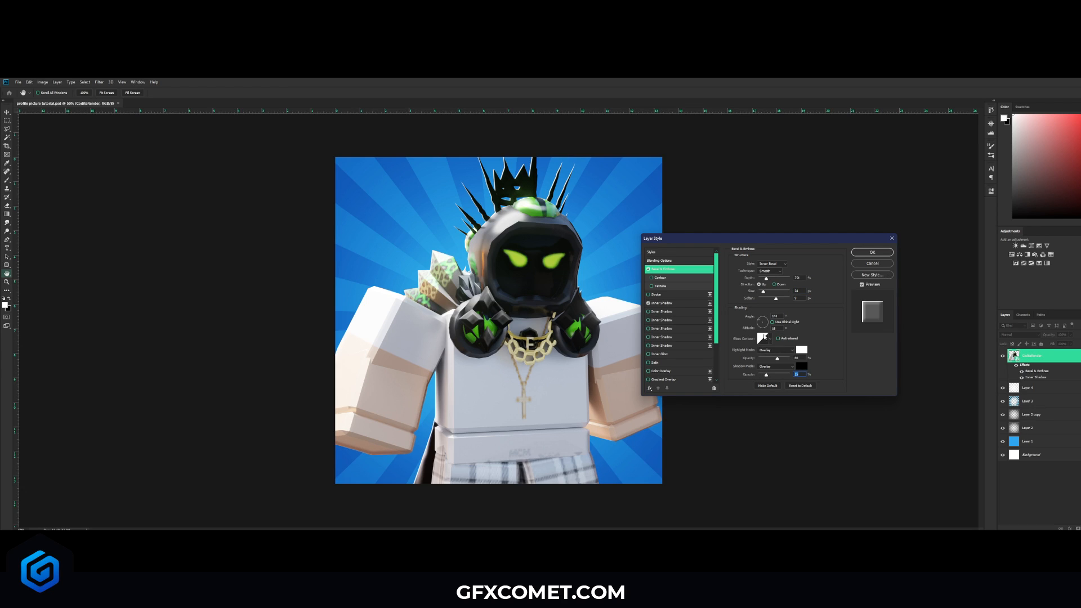
- Add a black Drop Shadow in Normal mode to the render, adjust its distance and size, and apply the layer style
{"action": "scroll", "coordinate": [693, 365], "scroll_direction": "down", "scroll_amount": 4}
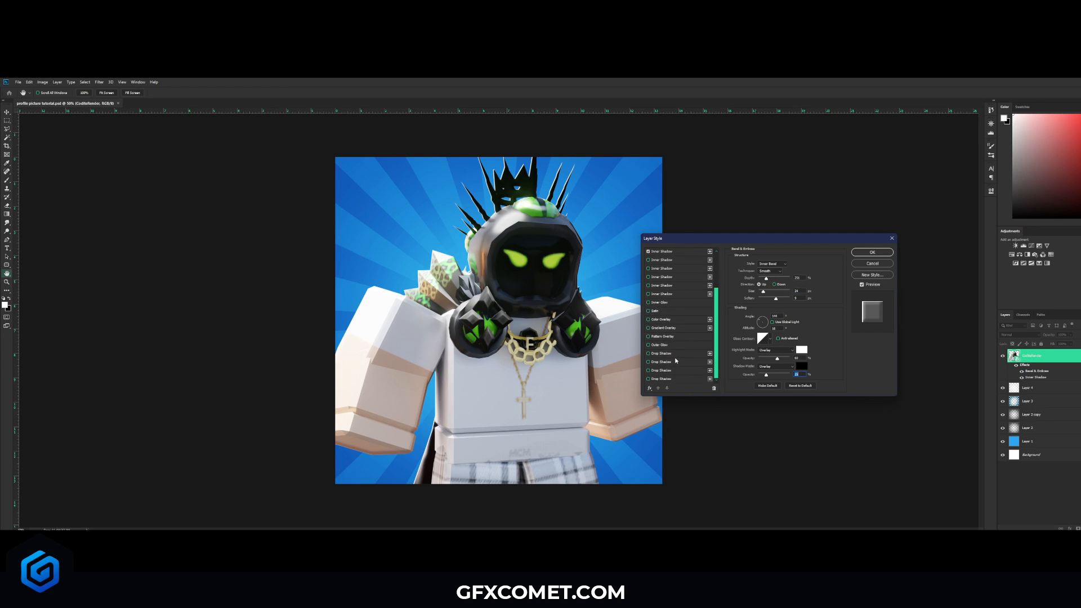
{"action": "left_click", "coordinate": [677, 355]}
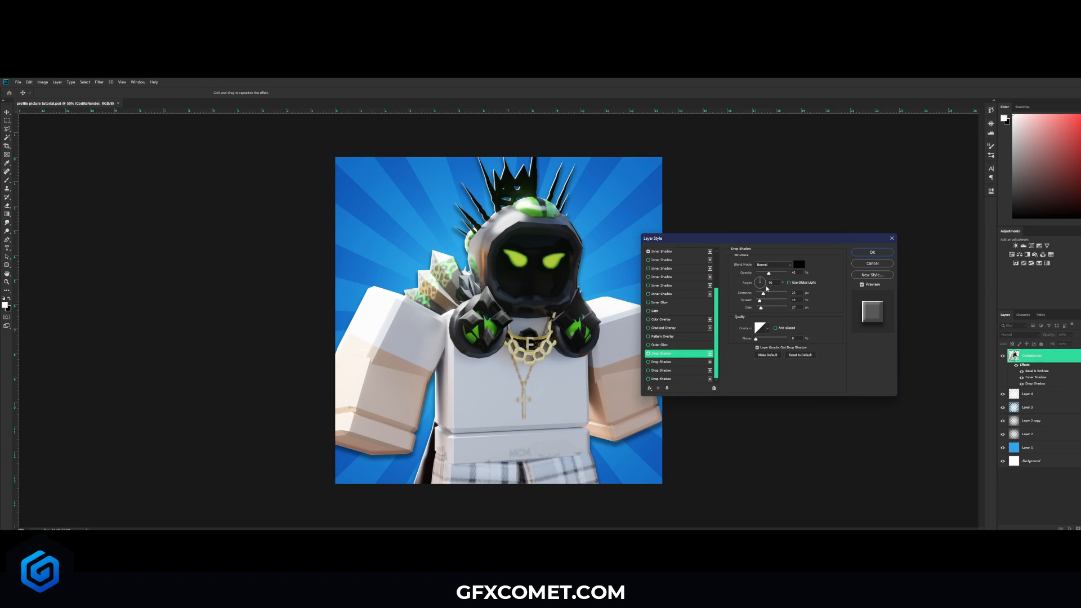
{"action": "left_click_drag", "start_coordinate": [764, 295], "coordinate": [757, 310]}
{"action": "key", "text": "Return"}
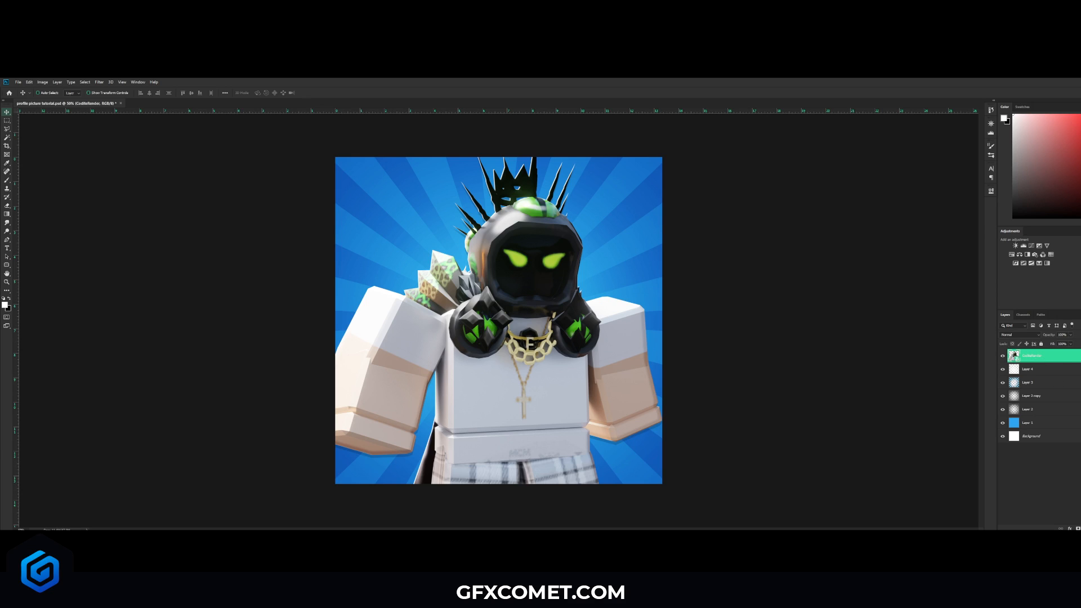
- Add a new empty layer above the avatar render and clip it to the render with a clipping mask
{"action": "left_click", "coordinate": [1080, 529]}
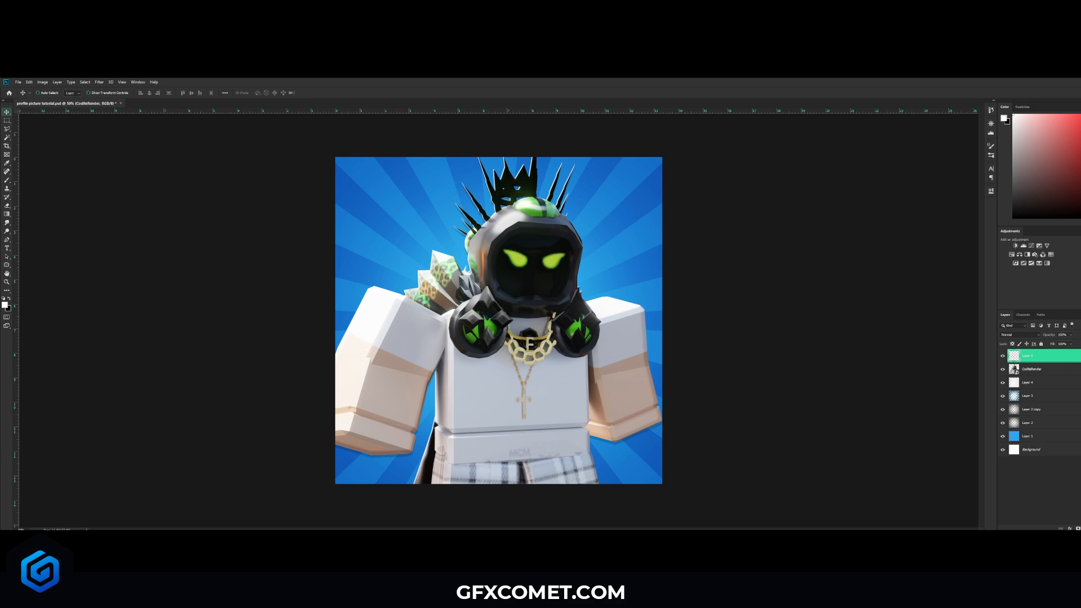
{"action": "right_click", "coordinate": [1063, 358]}
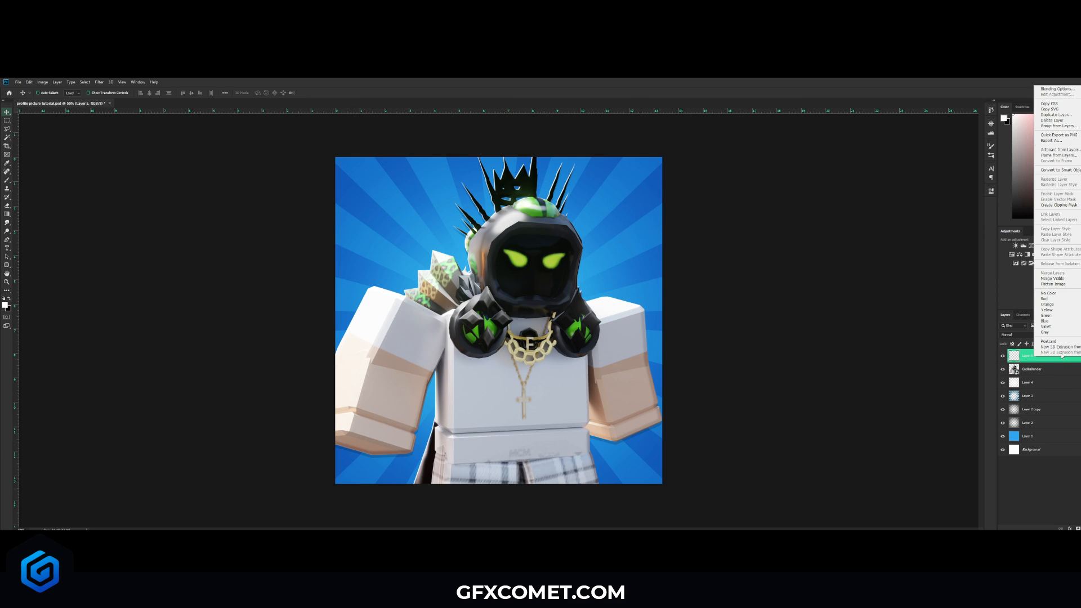
{"action": "left_click", "coordinate": [1062, 206]}
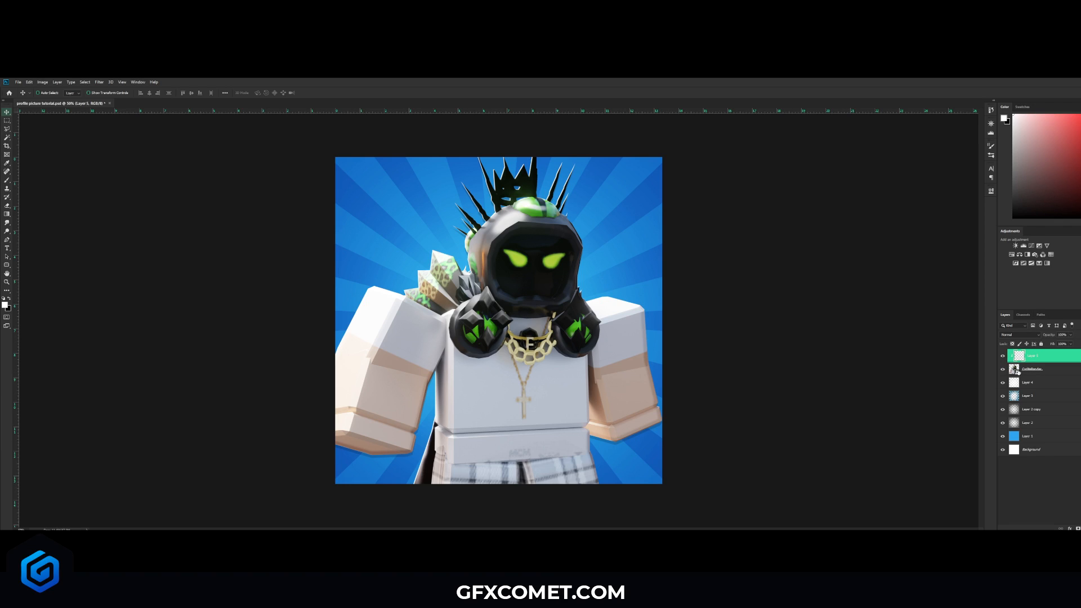
- Choose a soft black brush at reduced size and shade the inner edge of the bent arm and adjoining torso side
{"action": "left_click", "coordinate": [7, 181]}
{"action": "key", "text": "x"}
{"action": "key", "text": "bracketleft"}
{"action": "key", "text": "bracketleft"}
{"action": "key", "text": "bracketleft"}
{"action": "key", "text": "bracketleft"}
{"action": "key", "text": "bracketleft"}
{"action": "key", "text": "bracketleft"}
{"action": "key", "text": "bracketleft"}
{"action": "key", "text": "bracketleft"}
{"action": "key", "text": "bracketleft"}
{"action": "key", "text": "bracketleft"}
{"action": "key", "text": "bracketleft"}
{"action": "key", "text": "bracketleft"}
{"action": "key", "text": "bracketleft"}
{"action": "key", "text": "bracketleft"}
{"action": "key", "text": "bracketleft"}
{"action": "key", "text": "bracketleft"}
{"action": "key", "text": "bracketleft"}
{"action": "key", "text": "bracketleft"}
{"action": "key", "text": "bracketleft"}
{"action": "key", "text": "bracketleft"}
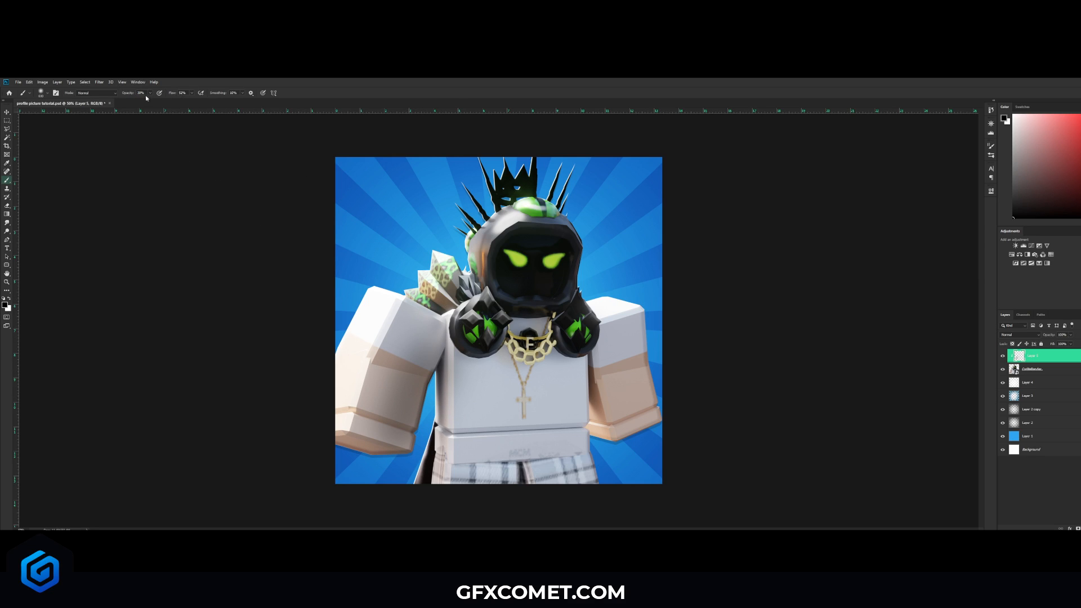
{"action": "left_click", "coordinate": [48, 95]}
{"action": "left_click", "coordinate": [402, 82]}
{"action": "key", "text": "bracketright"}
{"action": "left_click_drag", "start_coordinate": [444, 372], "coordinate": [442, 441]}
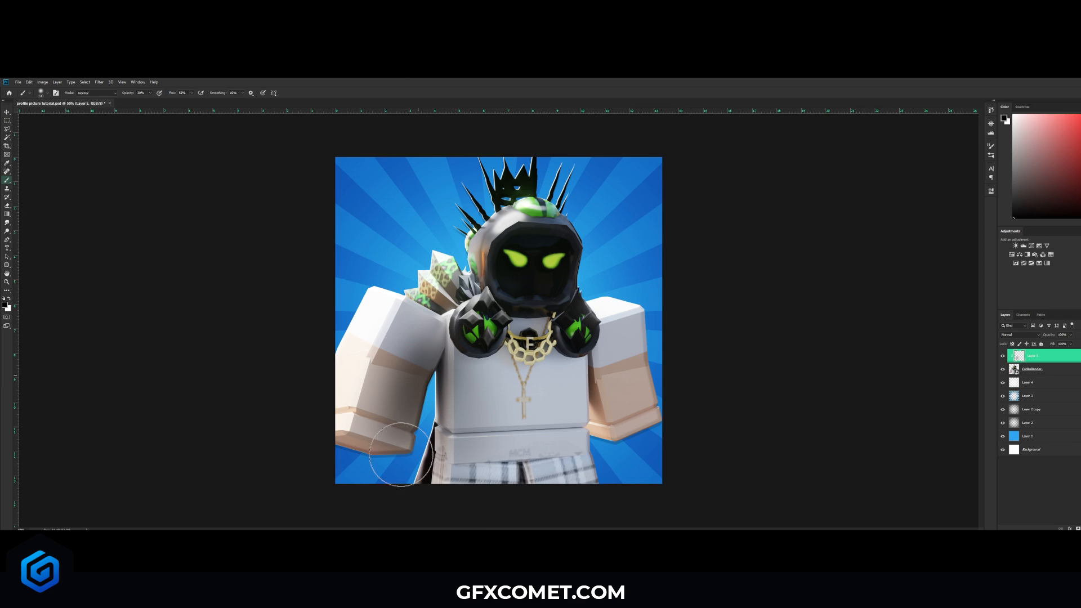
- Resize the black brush and shade the lower torso, the trousers and the other arm
{"action": "key", "text": "bracketleft"}
{"action": "key", "text": "bracketleft"}
{"action": "key", "text": "bracketleft"}
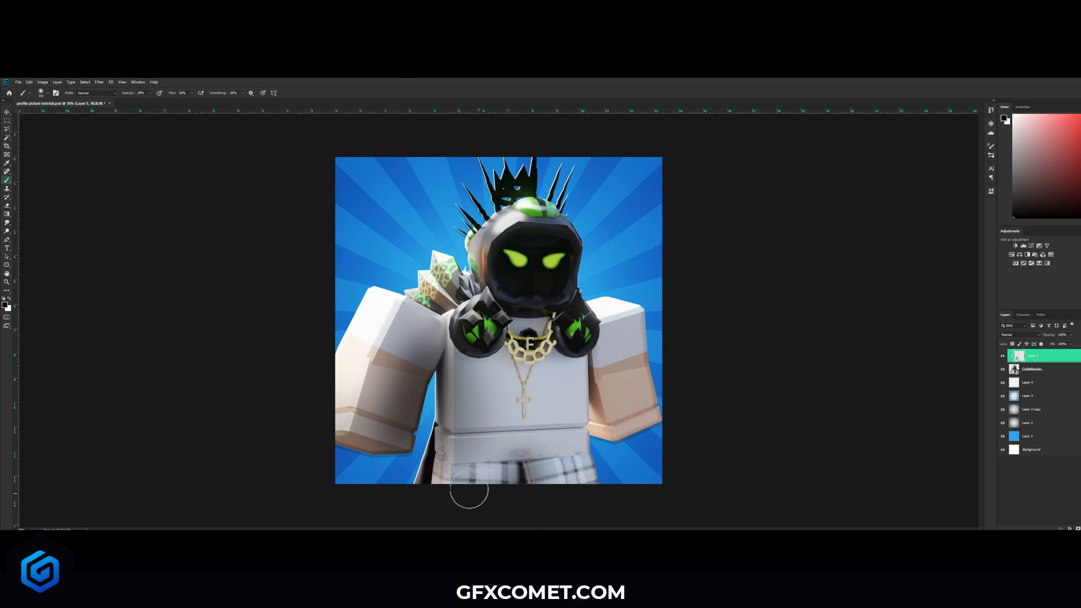
{"action": "key", "text": "bracketright"}
{"action": "key", "text": "bracketright"}
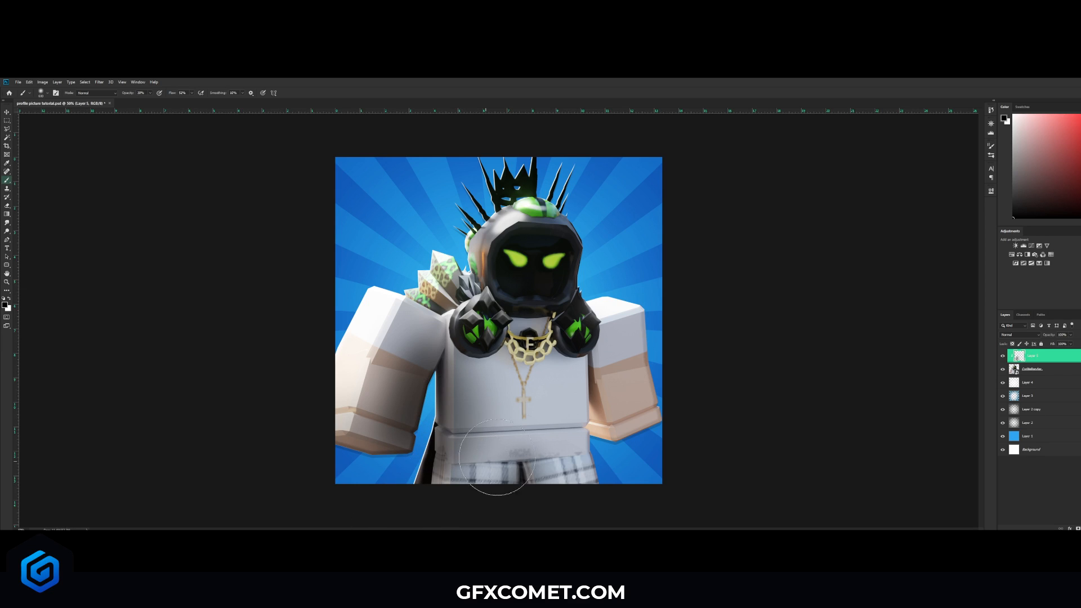
{"action": "mouse_move", "coordinate": [577, 344]}
{"action": "left_mouse_down"}
{"action": "mouse_move", "coordinate": [585, 394]}
{"action": "mouse_move", "coordinate": [622, 428]}
{"action": "left_mouse_up"}
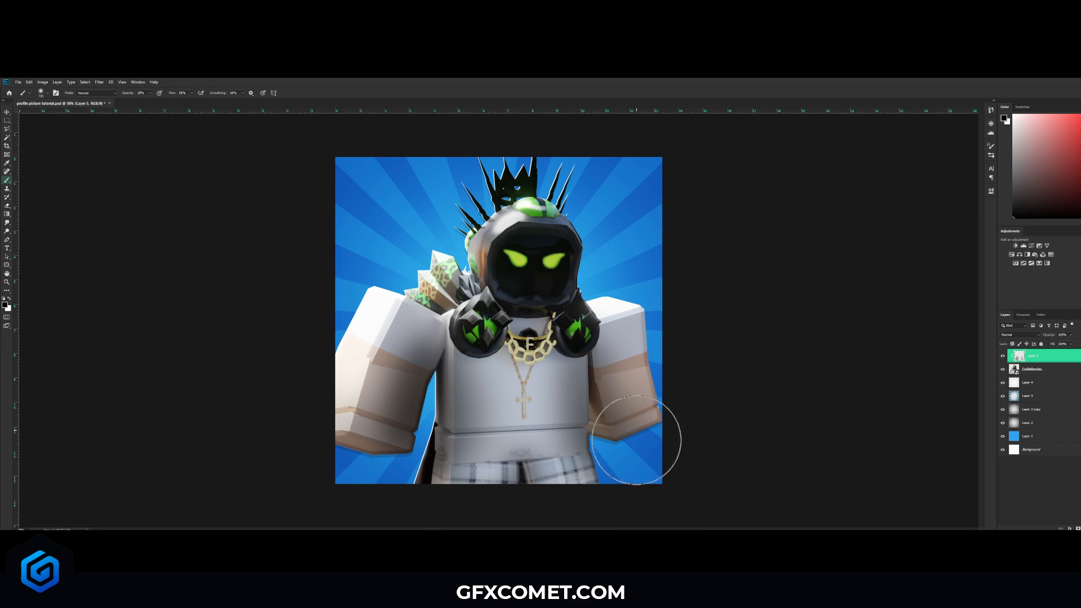
- Use a smaller black brush to paint shadows around the neck chain and on the chest beneath the mask
{"action": "key", "text": "bracketleft"}
{"action": "key", "text": "bracketleft"}
{"action": "key", "text": "bracketleft"}
{"action": "key", "text": "bracketleft"}
{"action": "key", "text": "bracketleft"}
{"action": "key", "text": "bracketleft"}
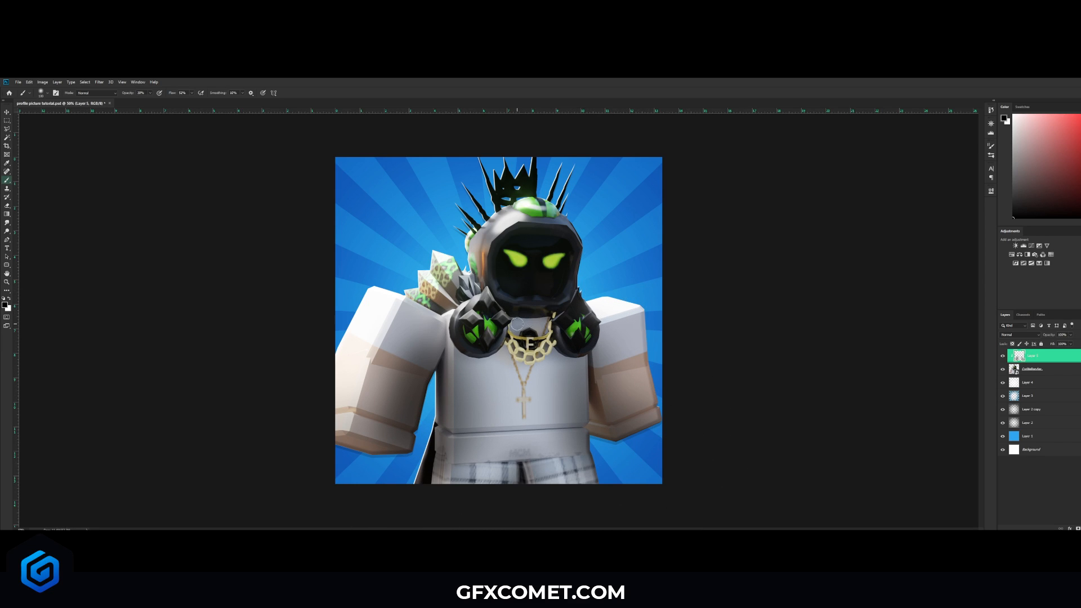
{"action": "mouse_move", "coordinate": [514, 323]}
{"action": "left_mouse_down"}
{"action": "mouse_move", "coordinate": [552, 332]}
{"action": "mouse_move", "coordinate": [539, 354]}
{"action": "mouse_move", "coordinate": [515, 351]}
{"action": "mouse_move", "coordinate": [585, 357]}
{"action": "mouse_move", "coordinate": [554, 359]}
{"action": "left_mouse_up"}
{"action": "key", "text": "bracketright"}
{"action": "key", "text": "bracketright"}
{"action": "key", "text": "bracketright"}
{"action": "mouse_move", "coordinate": [459, 339]}
{"action": "left_mouse_down"}
{"action": "mouse_move", "coordinate": [451, 318]}
{"action": "mouse_move", "coordinate": [492, 359]}
{"action": "mouse_move", "coordinate": [504, 349]}
{"action": "left_mouse_up"}
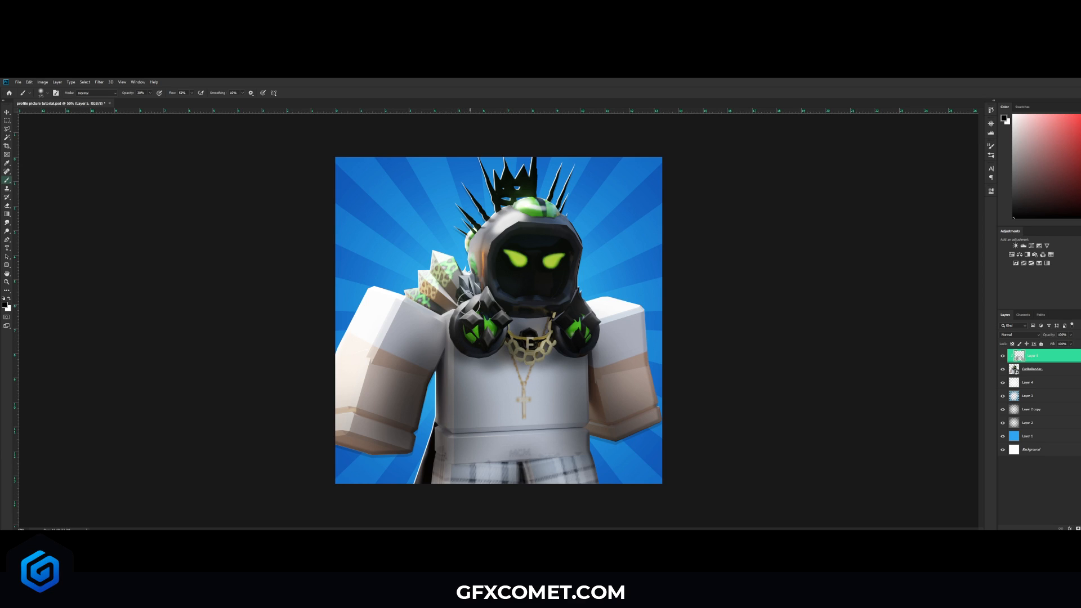
- Paint soft black shading on both shoulders, across the mask's face and around the accessory on the back
{"action": "key", "text": "bracketright"}
{"action": "mouse_move", "coordinate": [457, 307]}
{"action": "left_mouse_down"}
{"action": "mouse_move", "coordinate": [435, 319]}
{"action": "mouse_move", "coordinate": [457, 312]}
{"action": "left_mouse_up"}
{"action": "key", "text": "bracketright"}
{"action": "key", "text": "bracketright"}
{"action": "left_click_drag", "start_coordinate": [587, 317], "coordinate": [614, 318]}
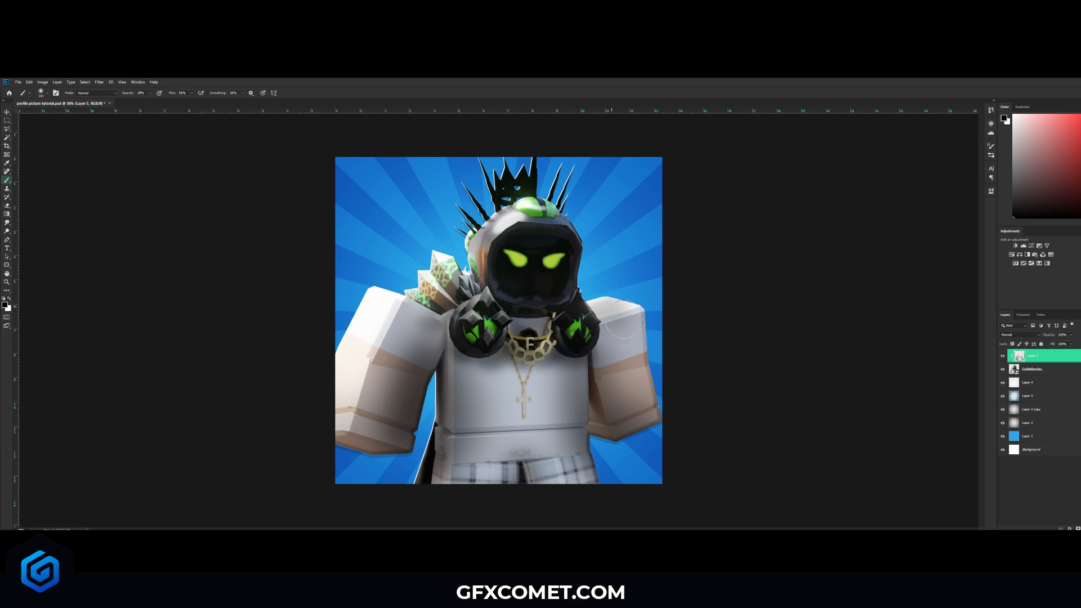
{"action": "mouse_move", "coordinate": [514, 272]}
{"action": "left_mouse_down"}
{"action": "mouse_move", "coordinate": [558, 290]}
{"action": "mouse_move", "coordinate": [527, 281]}
{"action": "left_mouse_up"}
{"action": "key", "text": "bracketleft"}
{"action": "mouse_move", "coordinate": [455, 305]}
{"action": "left_mouse_down"}
{"action": "mouse_move", "coordinate": [425, 312]}
{"action": "mouse_move", "coordinate": [440, 310]}
{"action": "left_mouse_up"}
{"action": "key", "text": "bracketleft"}
{"action": "key", "text": "bracketleft"}
{"action": "key", "text": "bracketleft"}
{"action": "key", "text": "bracketleft"}
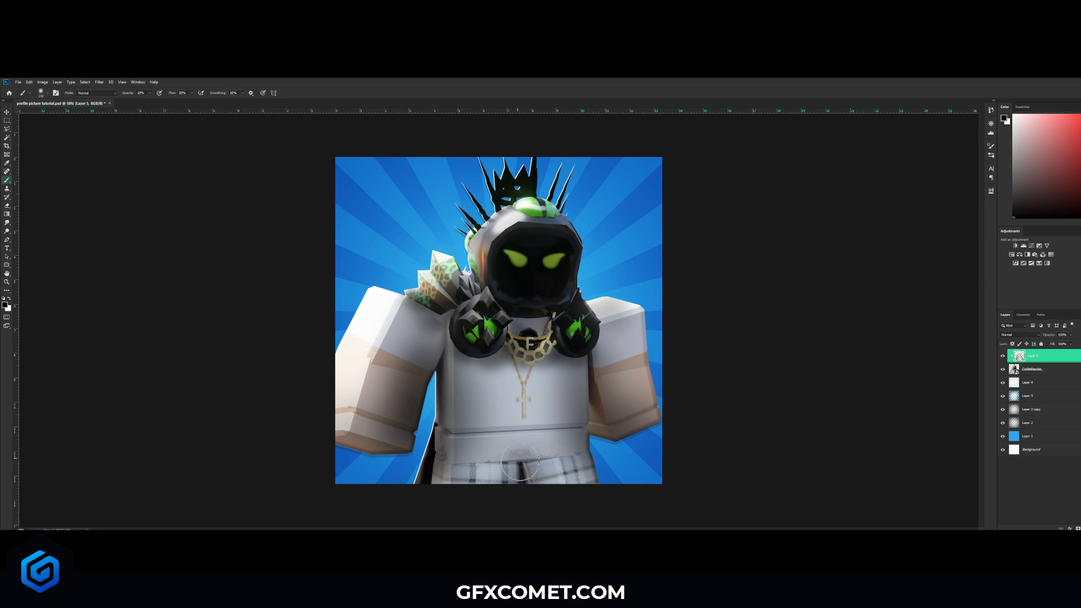
- Swap the brush colour to white and brush highlights onto the avatar's arm, shoulder edge and back accessory
{"action": "key", "text": "bracketright"}
{"action": "key", "text": "bracketright"}
{"action": "key", "text": "bracketright"}
{"action": "key", "text": "bracketright"}
{"action": "key", "text": "bracketright"}
{"action": "key", "text": "bracketright"}
{"action": "key", "text": "x"}
{"action": "left_click_drag", "start_coordinate": [433, 435], "coordinate": [428, 431]}
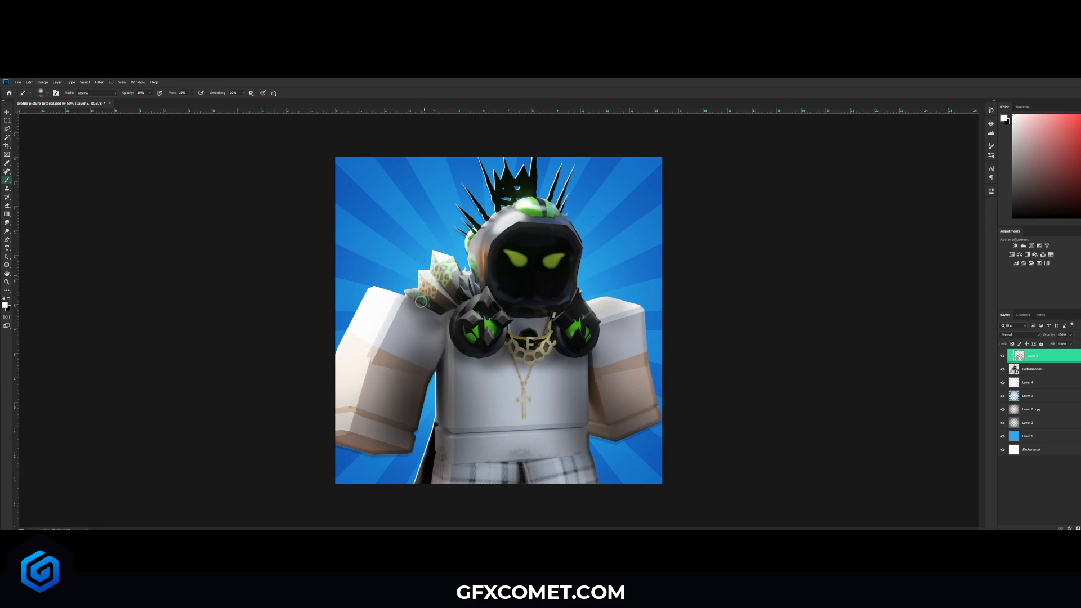
{"action": "key", "text": "bracketright"}
{"action": "key", "text": "bracketright"}
{"action": "key", "text": "bracketright"}
{"action": "key", "text": "bracketright"}
{"action": "key", "text": "bracketright"}
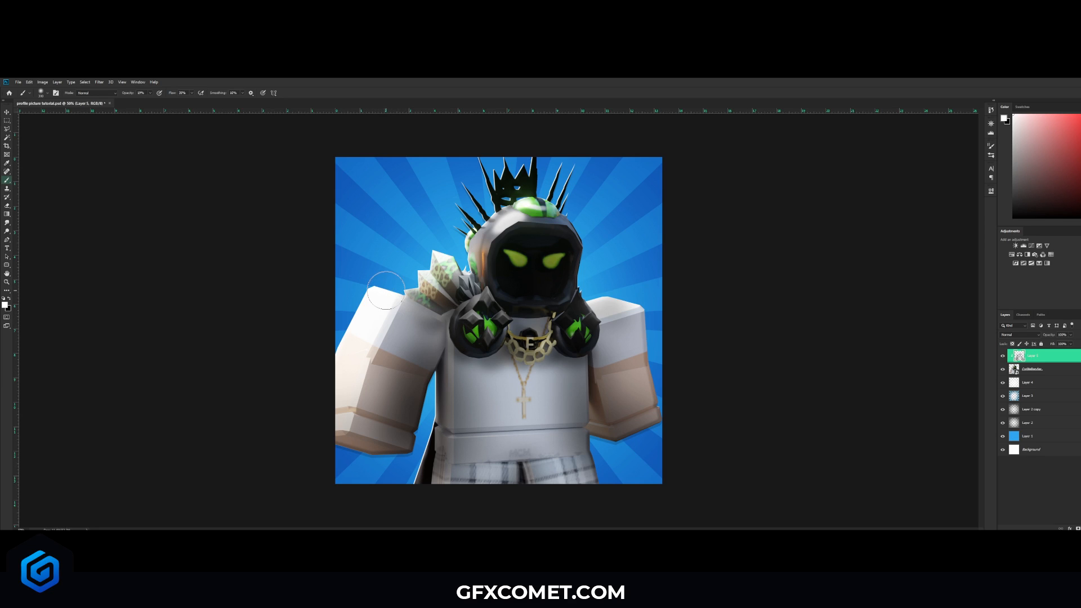
- Shrink the white brush and paint fine highlights on the edges of the mask and its respirators
{"action": "key", "text": "bracketleft"}
{"action": "key", "text": "bracketleft"}
{"action": "key", "text": "bracketleft"}
{"action": "key", "text": "bracketleft"}
{"action": "key", "text": "bracketleft"}
{"action": "key", "text": "bracketleft"}
{"action": "key", "text": "bracketleft"}
{"action": "key", "text": "bracketleft"}
{"action": "key", "text": "bracketleft"}
{"action": "key", "text": "bracketleft"}
{"action": "key", "text": "bracketleft"}
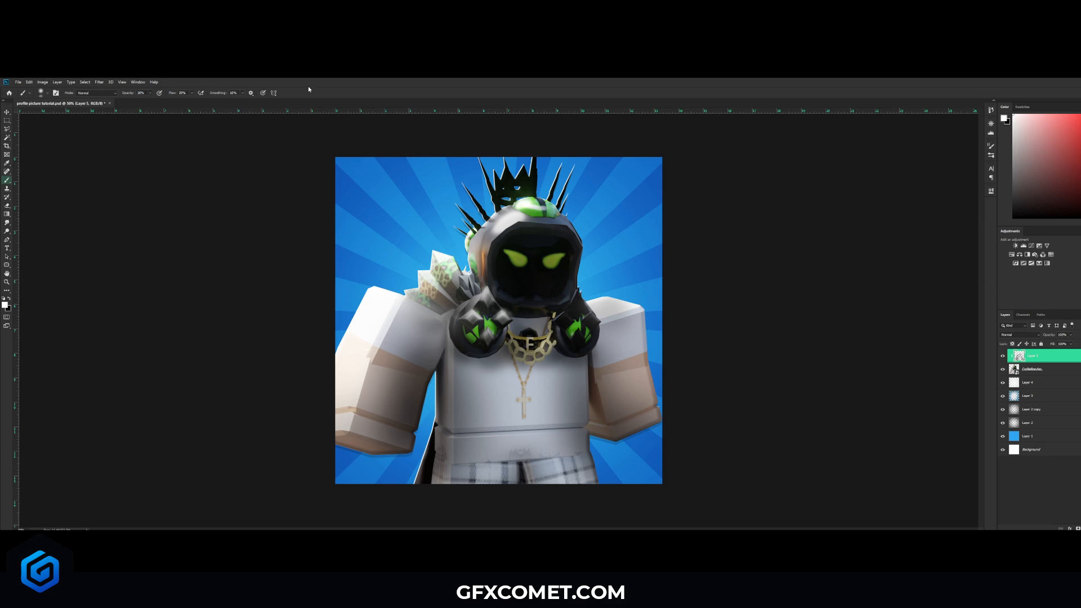
- Enlarge the white brush and paint a soft glow over the neck chain and both respirators
{"action": "key", "text": "bracketright"}
{"action": "key", "text": "bracketright"}
{"action": "key", "text": "bracketright"}
{"action": "key", "text": "bracketright"}
{"action": "mouse_move", "coordinate": [513, 350]}
{"action": "left_mouse_down"}
{"action": "mouse_move", "coordinate": [551, 344]}
{"action": "mouse_move", "coordinate": [532, 340]}
{"action": "mouse_move", "coordinate": [536, 329]}
{"action": "mouse_move", "coordinate": [579, 331]}
{"action": "left_mouse_up"}
{"action": "key", "text": "bracketright"}
{"action": "key", "text": "bracketright"}
{"action": "key", "text": "bracketright"}
{"action": "key", "text": "bracketright"}
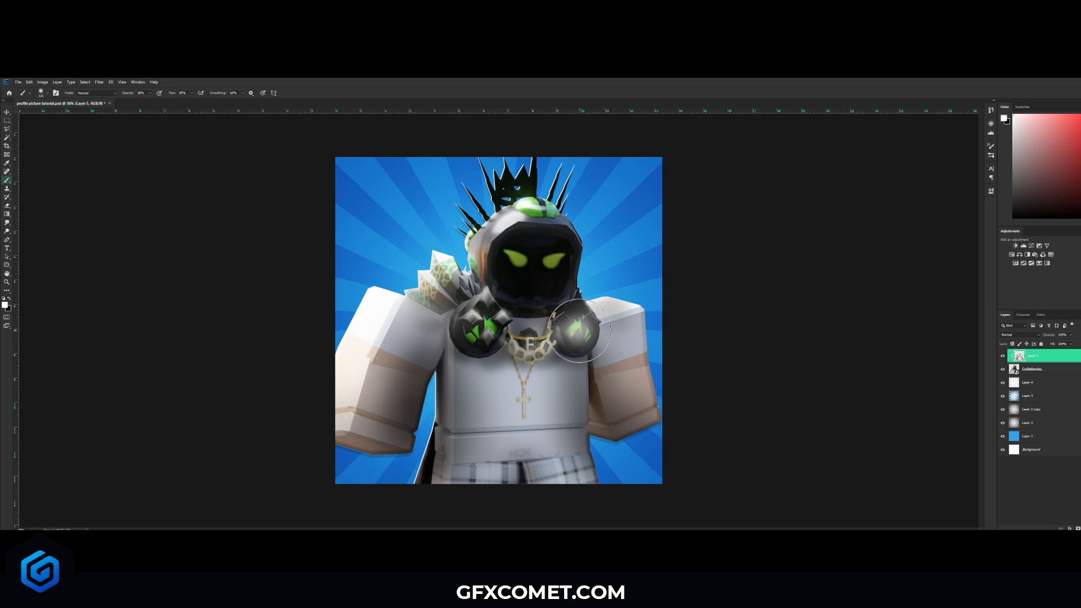
{"action": "left_click", "coordinate": [580, 331]}
{"action": "left_click_drag", "start_coordinate": [471, 332], "coordinate": [479, 330]}
- Paint white highlights over both glowing eyes and the top of the helmet, resizing the brush as needed
{"action": "key", "text": "bracketleft"}
{"action": "key", "text": "bracketleft"}
{"action": "key", "text": "bracketleft"}
{"action": "mouse_move", "coordinate": [511, 259]}
{"action": "left_mouse_down"}
{"action": "mouse_move", "coordinate": [561, 259]}
{"action": "mouse_move", "coordinate": [550, 260]}
{"action": "left_mouse_up"}
{"action": "key", "text": "bracketright"}
{"action": "key", "text": "bracketright"}
{"action": "left_click_drag", "start_coordinate": [530, 202], "coordinate": [563, 231]}
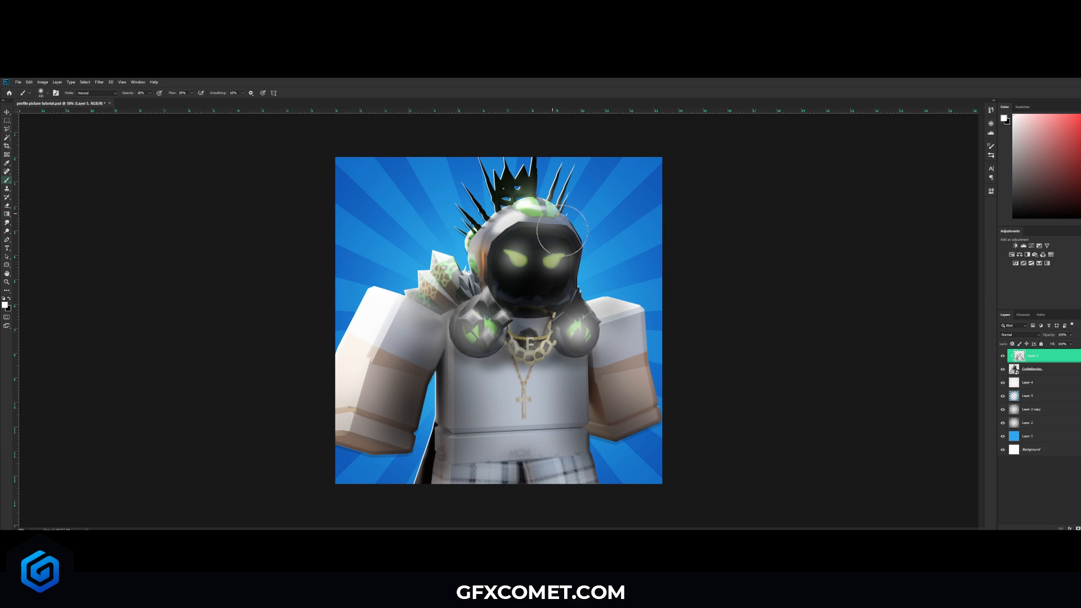
{"action": "key", "text": "bracketright"}
{"action": "key", "text": "bracketright"}
{"action": "key", "text": "bracketright"}
{"action": "key", "text": "bracketright"}
{"action": "key", "text": "bracketright"}
{"action": "key", "text": "bracketright"}
{"action": "key", "text": "bracketright"}
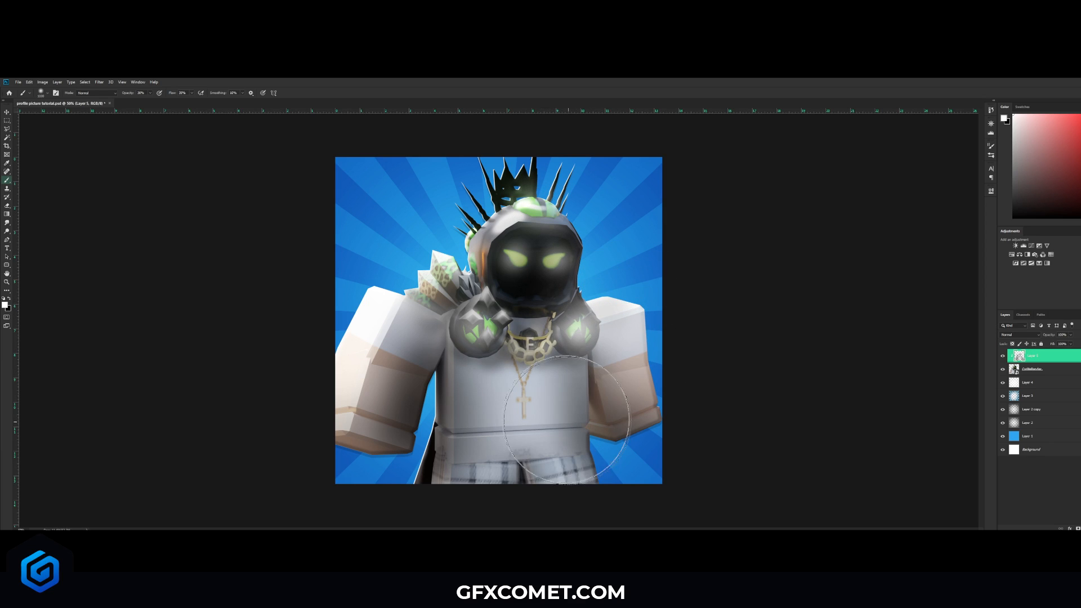
- Set the painted shading layer's blend mode to Overlay and reduce its opacity
{"action": "key", "text": "v"}
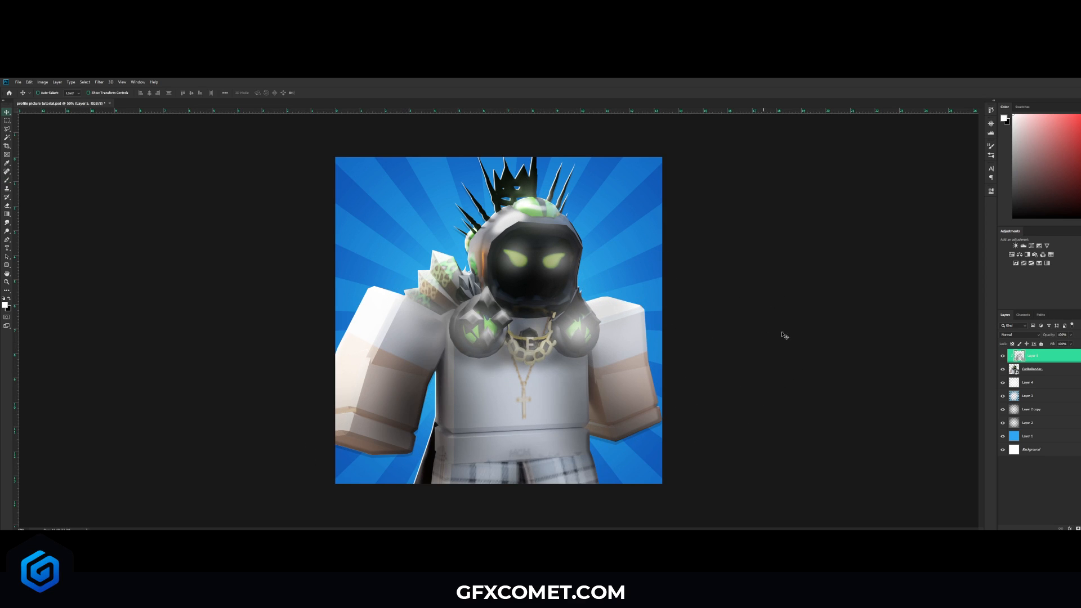
{"action": "left_click", "coordinate": [1014, 335]}
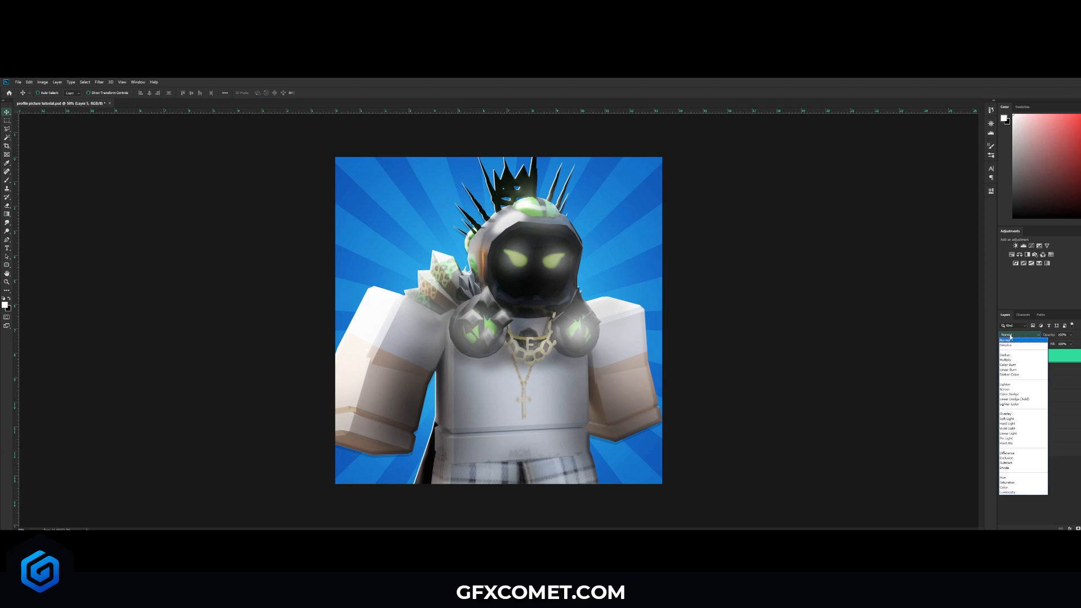
{"action": "left_click", "coordinate": [1020, 415]}
{"action": "left_click_drag", "start_coordinate": [858, 339], "coordinate": [885, 337]}
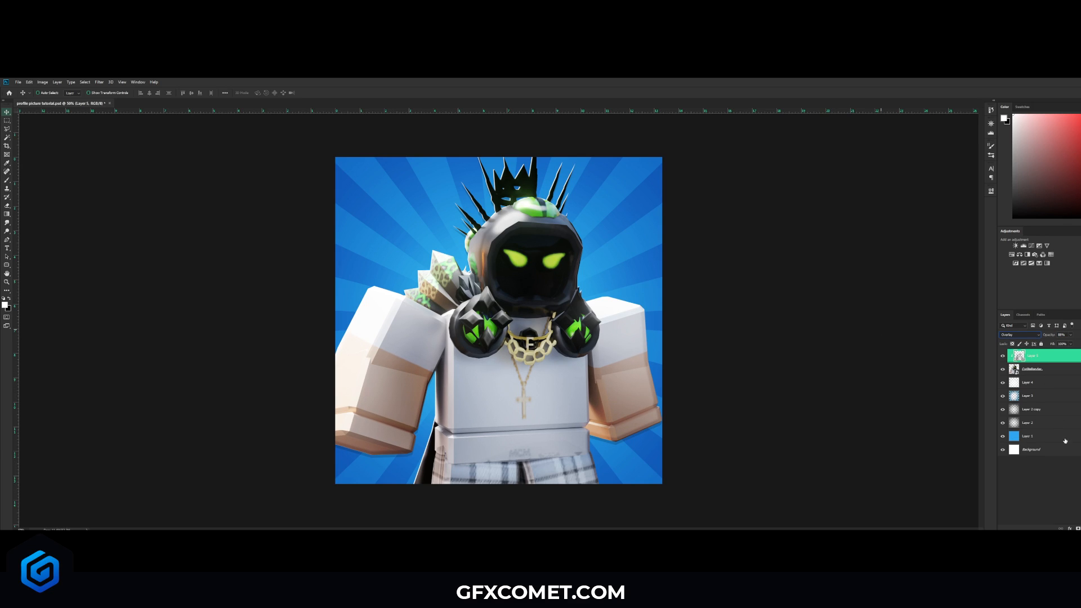
- Duplicate the shading layer, set the copy to Soft Light, and lower the copy's opacity
{"action": "key", "text": "ctrl+j"}
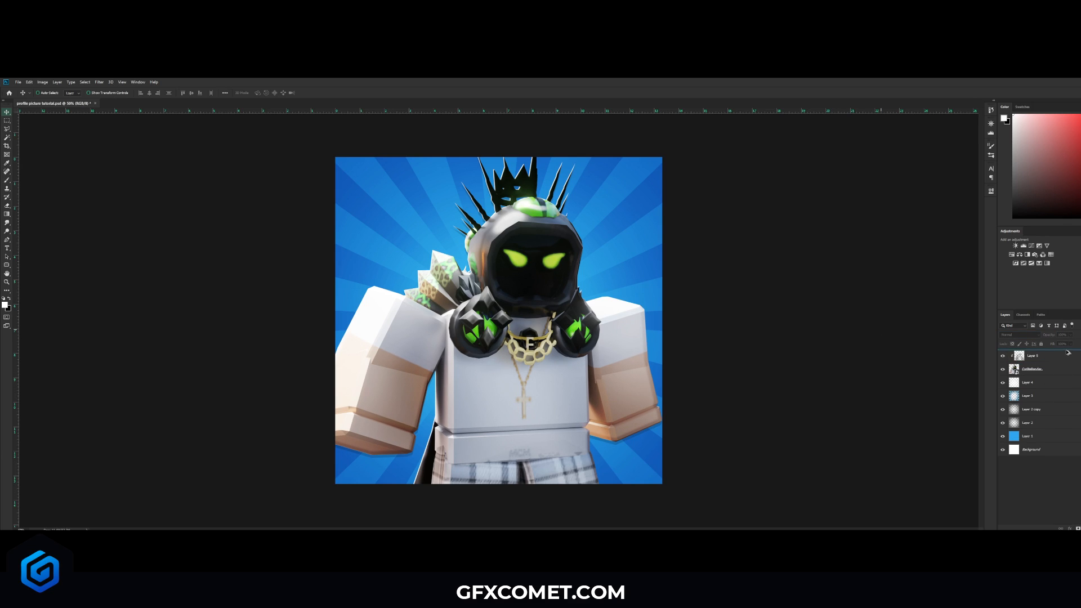
{"action": "left_click", "coordinate": [1034, 334]}
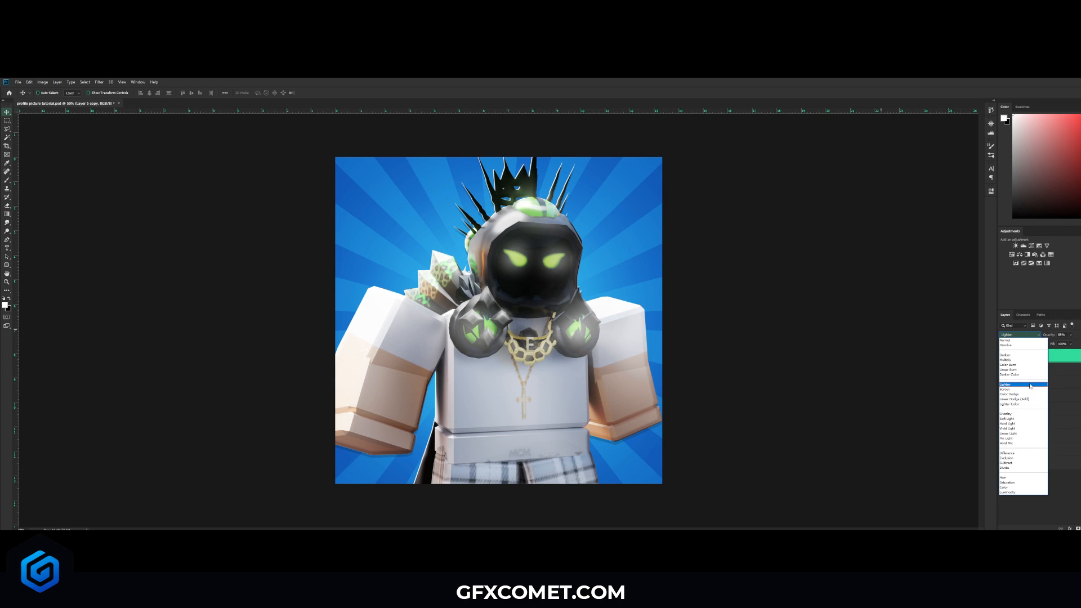
{"action": "left_click", "coordinate": [1024, 419]}
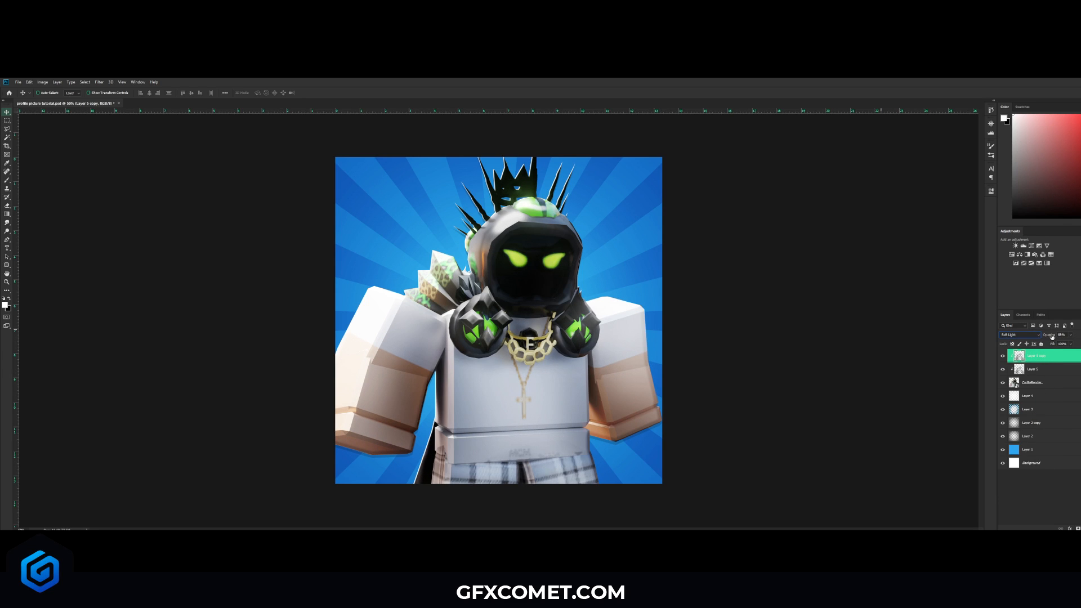
{"action": "left_click_drag", "start_coordinate": [860, 332], "coordinate": [866, 331]}
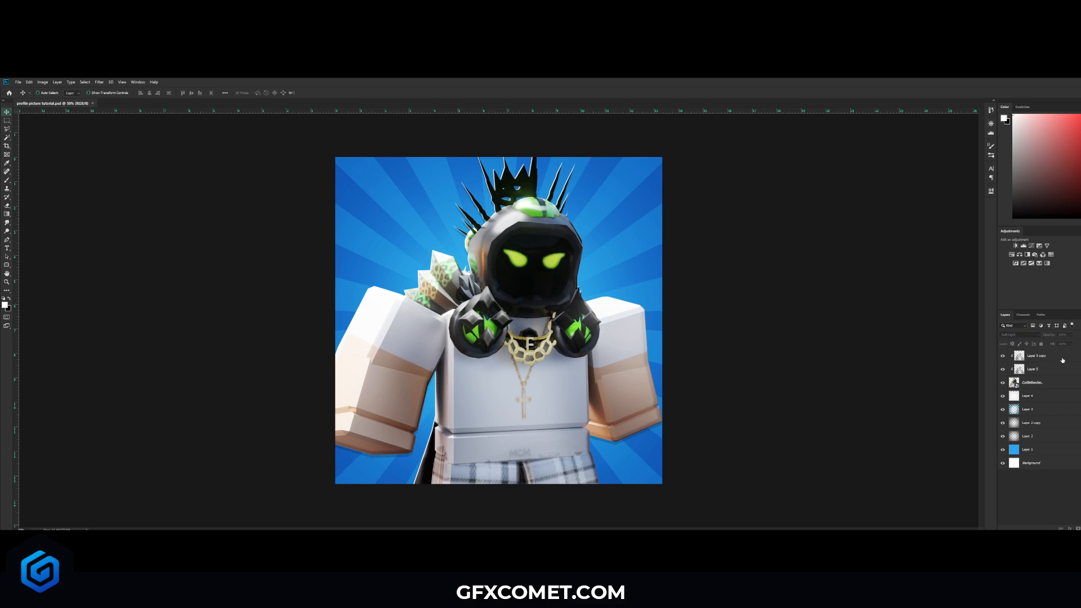
{"action": "left_click", "coordinate": [1063, 360]}
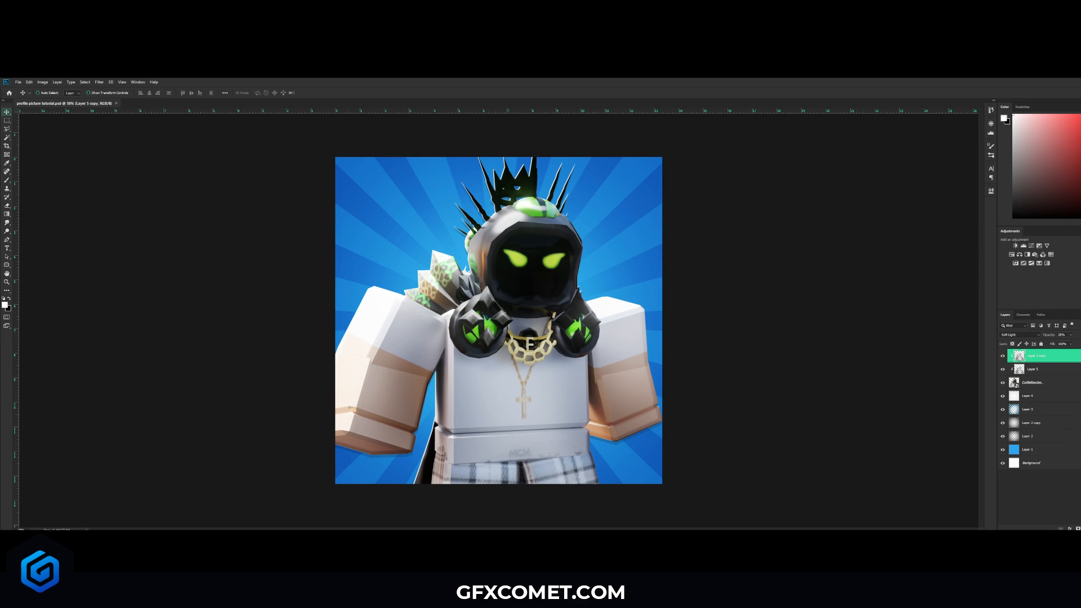
- Add a Color Lookup adjustment layer above all layers and cycle through its 3DLUT presets to a subtle film look
{"action": "left_click", "coordinate": [1051, 255]}
{"action": "left_click", "coordinate": [942, 212]}
{"action": "left_click", "coordinate": [942, 212]}
{"action": "key", "text": "Down"}
{"action": "key", "text": "Down"}
{"action": "key", "text": "Down"}
{"action": "key", "text": "Up"}
{"action": "key", "text": "Up"}
{"action": "key", "text": "Down"}
{"action": "key", "text": "Down"}
{"action": "key", "text": "Down"}
{"action": "key", "text": "Down"}
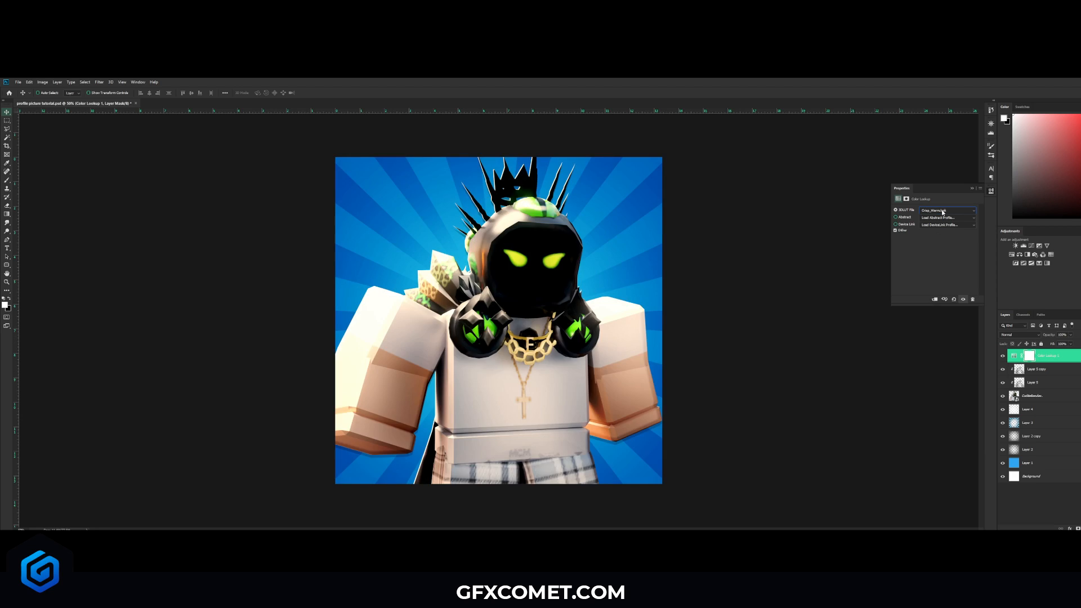
{"action": "key", "text": "Up"}
{"action": "key", "text": "Down"}
{"action": "key", "text": "Down"}
{"action": "key", "text": "Down"}
{"action": "key", "text": "Down"}
{"action": "key", "text": "Down"}
{"action": "key", "text": "Down"}
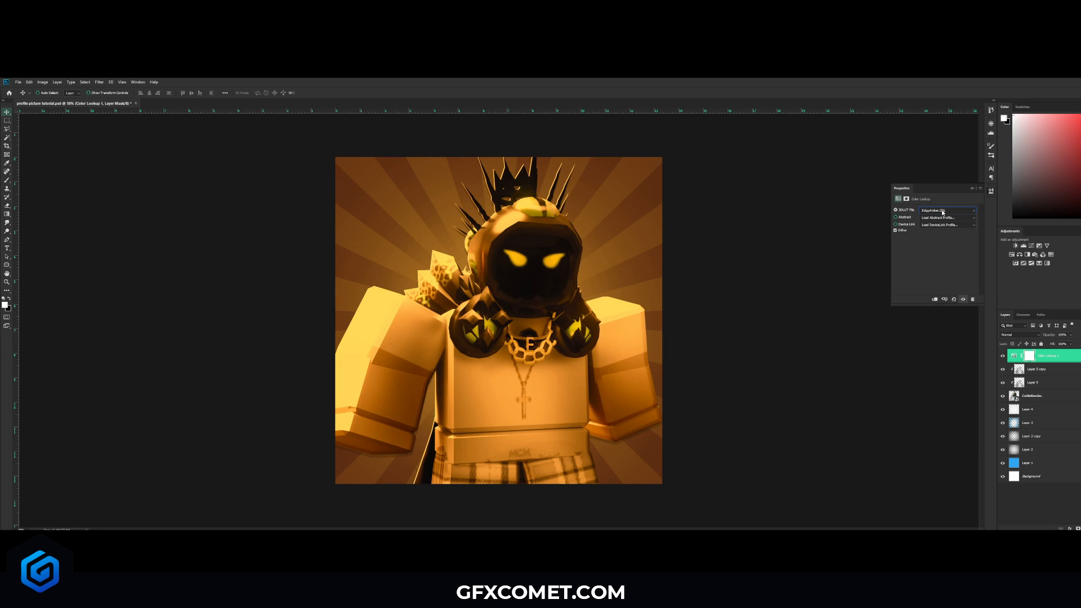
{"action": "key", "text": "Down"}
{"action": "key", "text": "Down"}
{"action": "key", "text": "Down"}
{"action": "key", "text": "Down"}
{"action": "key", "text": "Down"}
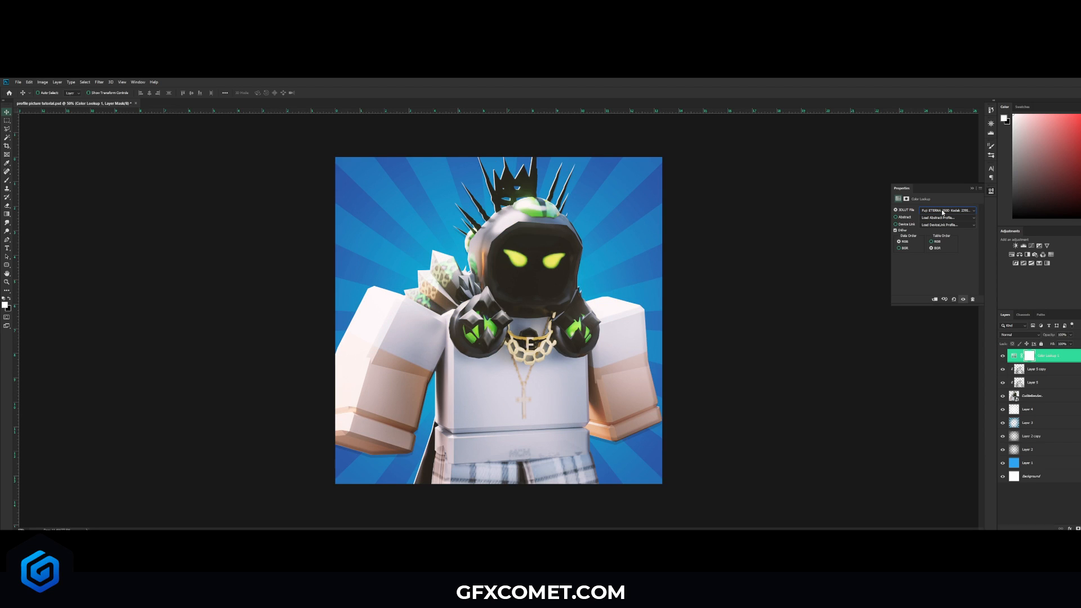
{"action": "key", "text": "Down"}
{"action": "key", "text": "Down"}
{"action": "key", "text": "Down"}
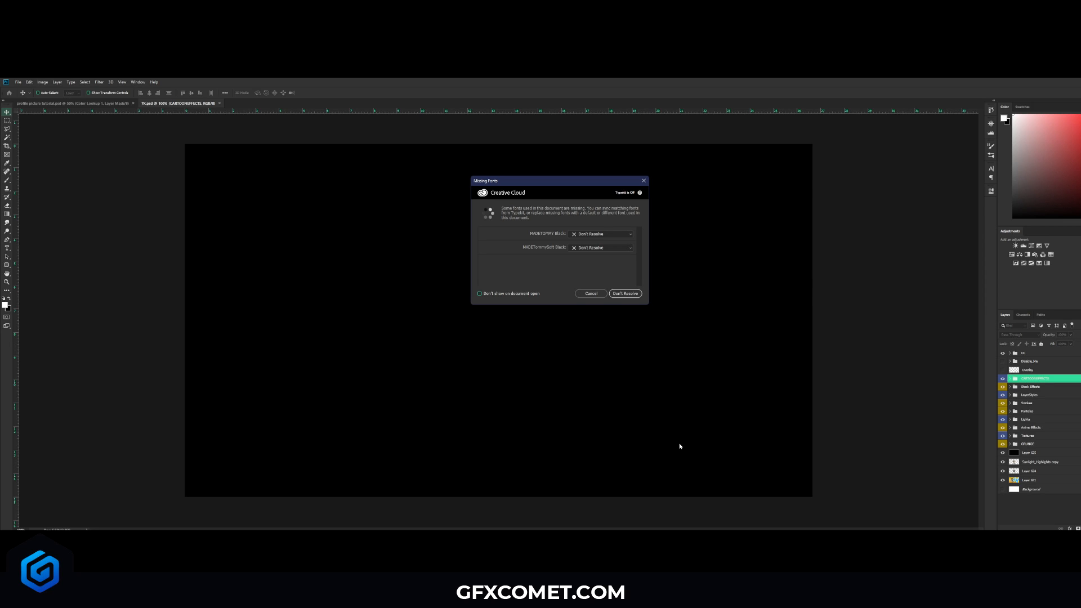
- Dismiss the missing fonts notice in the effects document and look through the CARTOONEFFECTS, Lights and Particles groups
{"action": "left_click", "coordinate": [605, 296]}
{"action": "left_click", "coordinate": [1011, 380]}
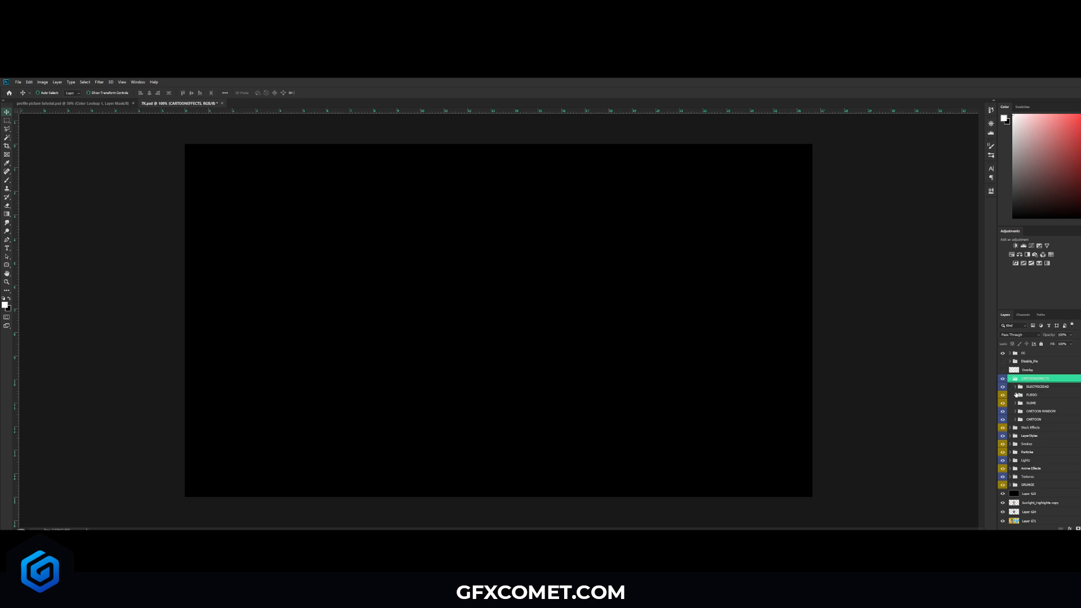
{"action": "left_click", "coordinate": [1010, 378]}
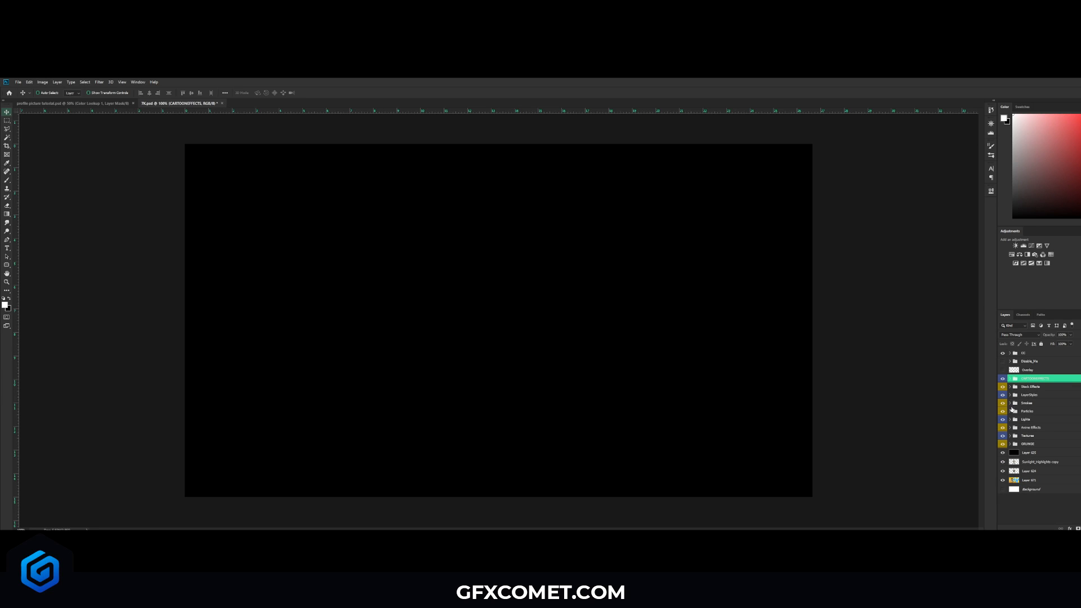
{"action": "left_click", "coordinate": [1010, 419]}
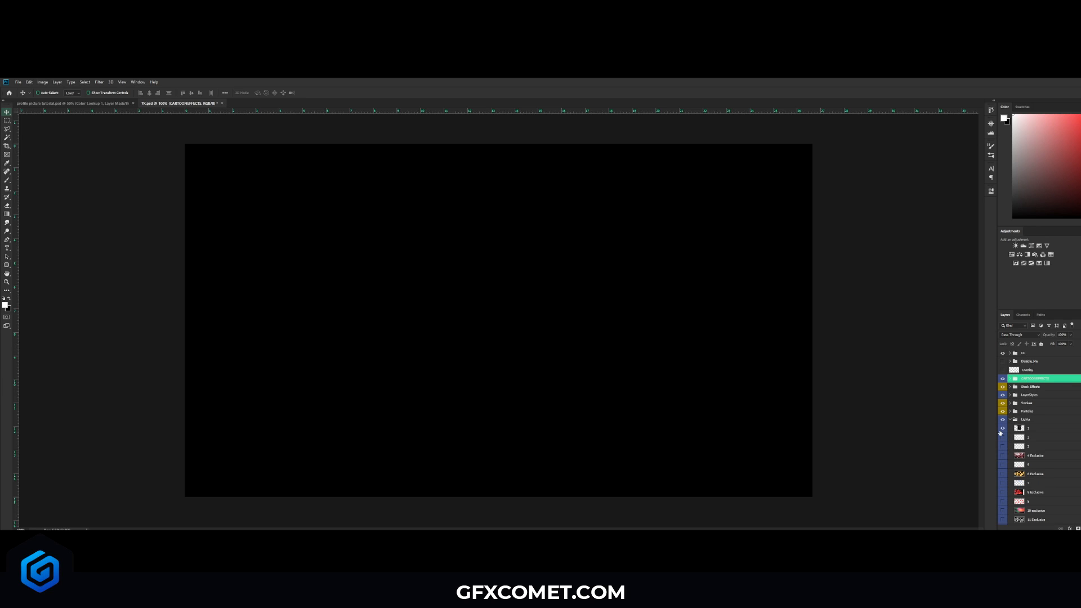
{"action": "left_click", "coordinate": [1010, 420]}
{"action": "left_click", "coordinate": [1010, 411]}
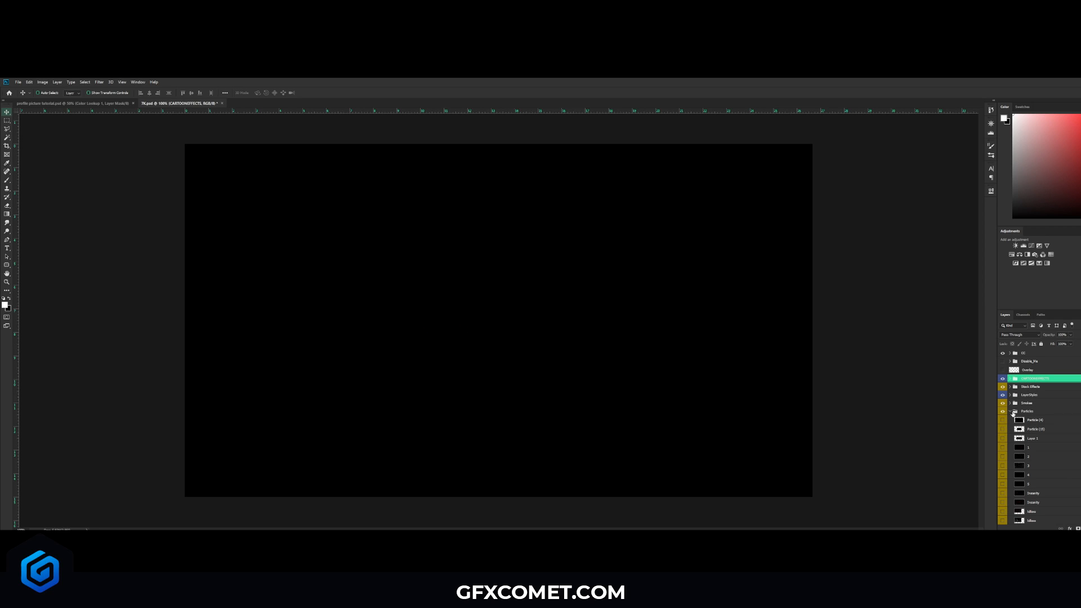
{"action": "left_click", "coordinate": [1013, 412]}
{"action": "left_click", "coordinate": [1011, 411]}
{"action": "left_click", "coordinate": [1010, 419]}
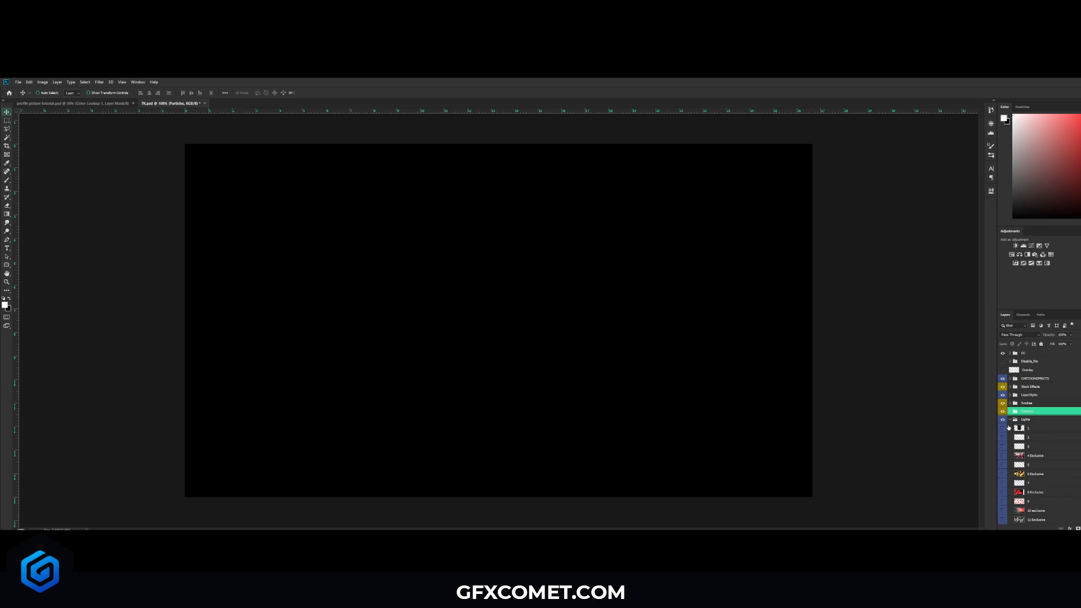
{"action": "left_click", "coordinate": [1010, 420]}
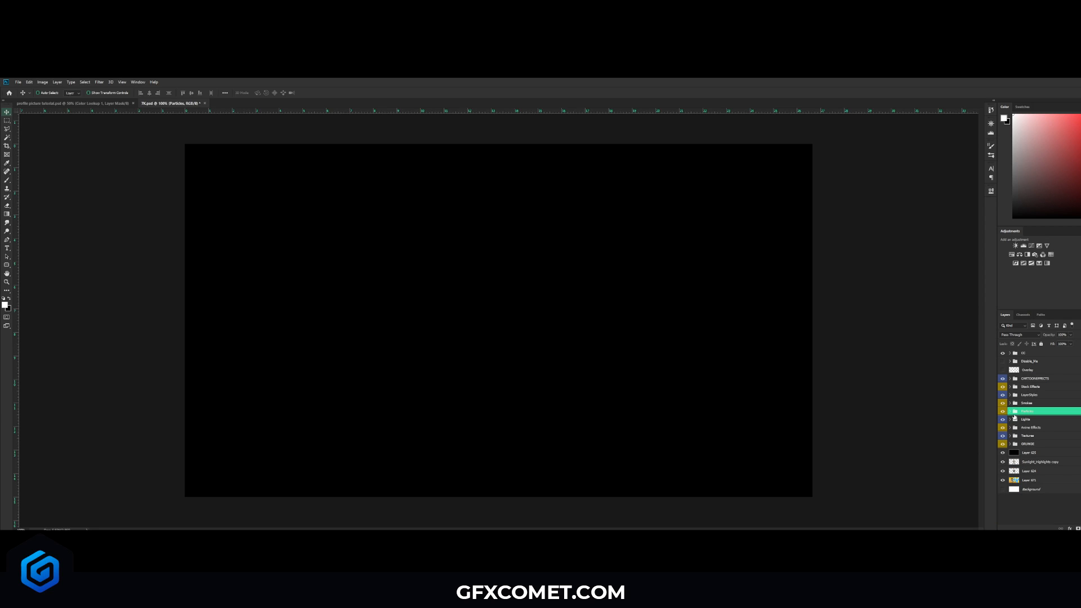
- Preview the Stock Effects layers and bring the blue electric spark layer into the profile picture document
{"action": "left_click", "coordinate": [1011, 388]}
{"action": "left_click", "coordinate": [1003, 396]}
{"action": "left_click", "coordinate": [1002, 396]}
{"action": "left_click", "coordinate": [1002, 405]}
{"action": "left_click", "coordinate": [1035, 406]}
{"action": "left_click", "coordinate": [93, 103]}
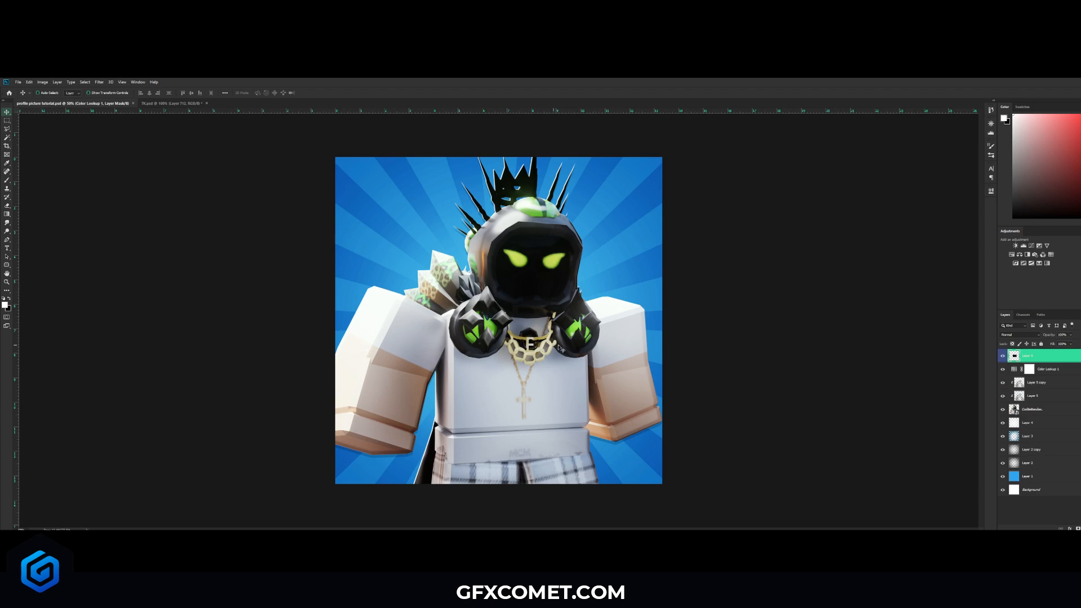
- Set the spark layer's blend mode to Screen and position it over the avatar's left-hand respirator
{"action": "left_click_drag", "start_coordinate": [560, 347], "coordinate": [557, 346]}
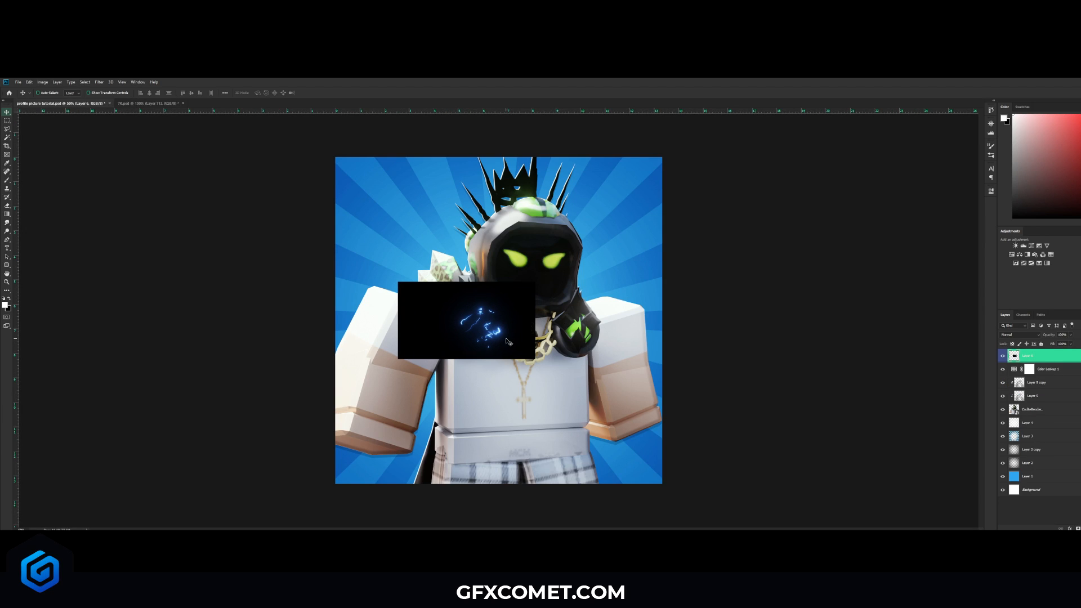
{"action": "left_click", "coordinate": [1017, 337]}
{"action": "left_click", "coordinate": [1026, 390]}
{"action": "left_click_drag", "start_coordinate": [545, 325], "coordinate": [559, 329]}
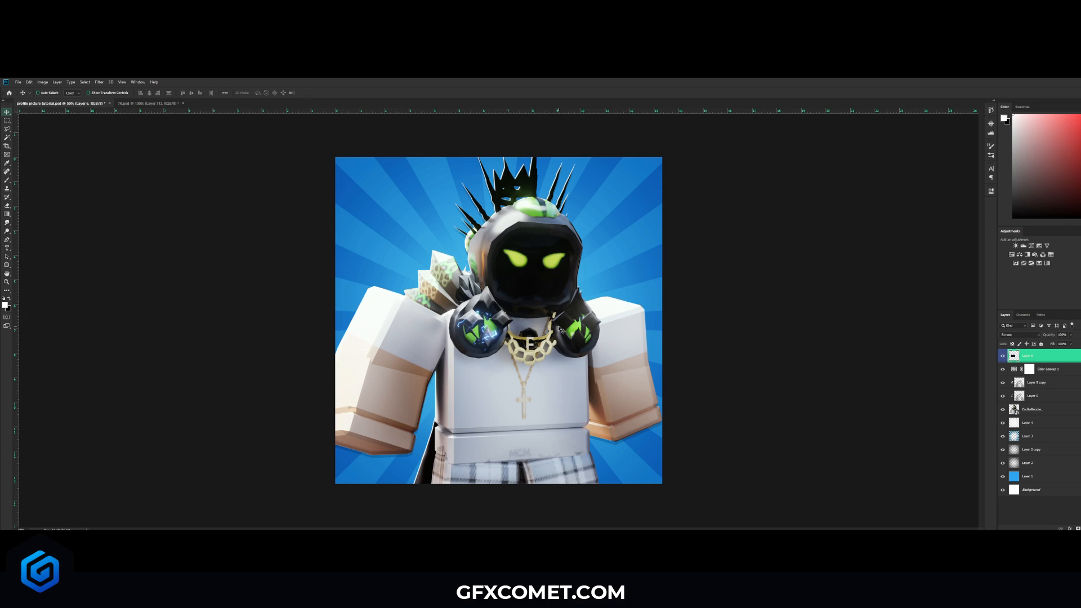
- Shift the spark layer's hue from blue to green with Hue/Saturation to match the respirator
{"action": "key", "text": "ctrl+u"}
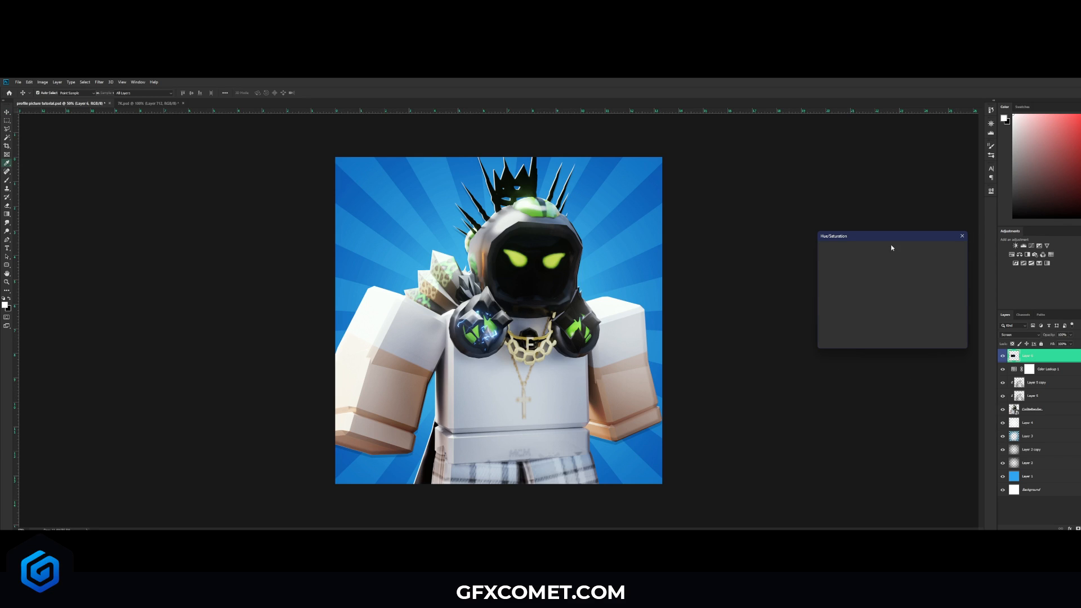
{"action": "left_click_drag", "start_coordinate": [896, 238], "coordinate": [708, 237]}
{"action": "mouse_move", "coordinate": [690, 274]}
{"action": "left_mouse_down"}
{"action": "mouse_move", "coordinate": [724, 276]}
{"action": "mouse_move", "coordinate": [669, 274]}
{"action": "left_mouse_up"}
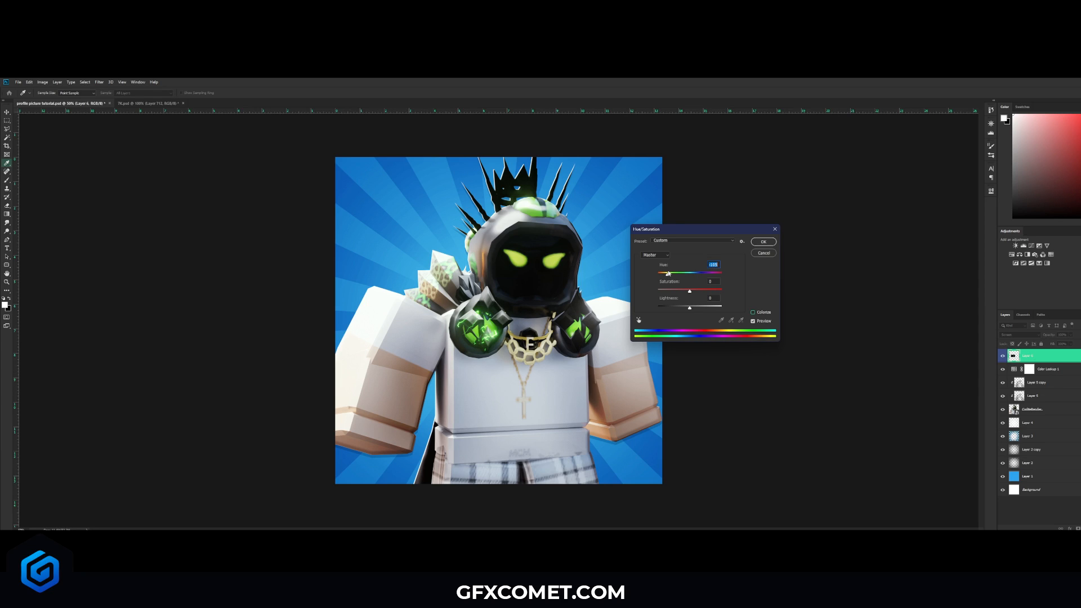
{"action": "left_click", "coordinate": [763, 242]}
- Duplicate the green spark onto the right-hand respirator and rotate the copy to fit
{"action": "key", "text": "v"}
{"action": "left_click_drag", "start_coordinate": [527, 332], "coordinate": [605, 332], "text": "alt"}
{"action": "key", "text": "ctrl+t"}
{"action": "left_click_drag", "start_coordinate": [619, 266], "coordinate": [535, 261]}
{"action": "key", "text": "Return"}
- Transform another copy of the green spark, place it on top of the helmet, and save the document
{"action": "key", "text": "ctrl+t"}
{"action": "key", "text": "Return"}
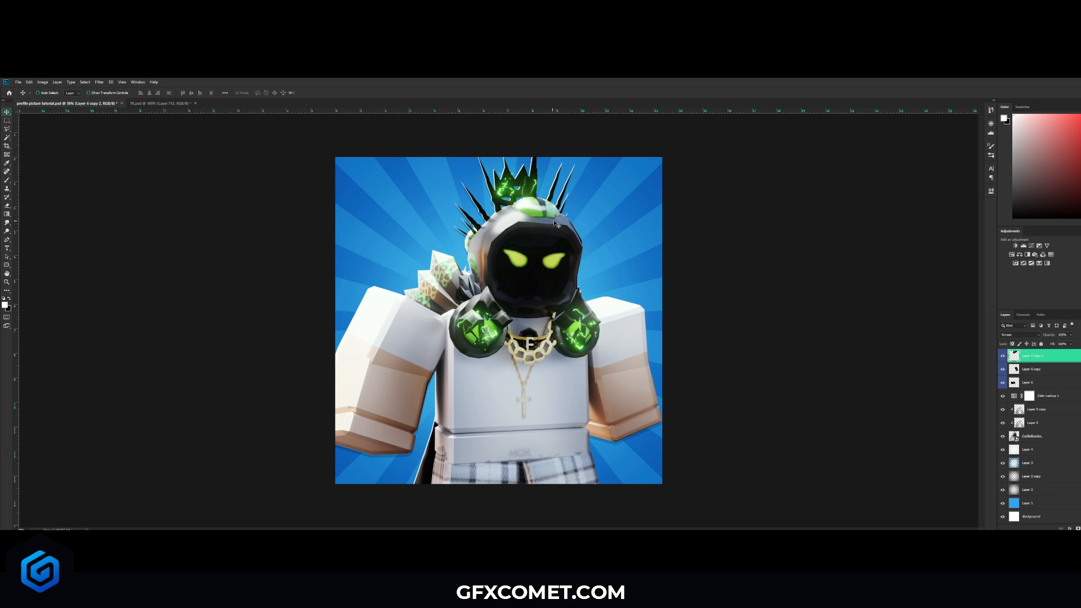
{"action": "left_click_drag", "start_coordinate": [554, 223], "coordinate": [575, 239]}
{"action": "key", "text": "ctrl+s"}
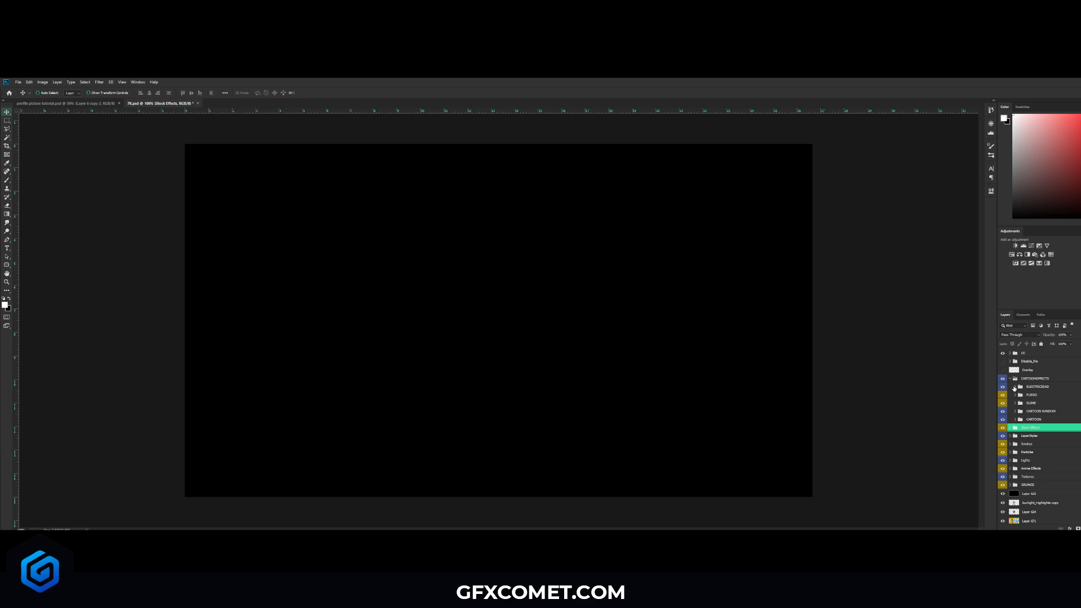
- Preview the electricity layers inside the effects document's CARTOONEFFECTS group one by one
{"action": "left_click", "coordinate": [1016, 387]}
{"action": "left_click", "coordinate": [1003, 396]}
{"action": "left_click", "coordinate": [1003, 396]}
{"action": "left_click", "coordinate": [1003, 404]}
{"action": "left_click", "coordinate": [1003, 405]}
{"action": "left_click", "coordinate": [1003, 414]}
{"action": "left_click", "coordinate": [1003, 414]}
{"action": "left_click", "coordinate": [1003, 423]}
{"action": "left_click", "coordinate": [1003, 432]}
{"action": "left_click", "coordinate": [1003, 433]}
{"action": "left_click", "coordinate": [1003, 450]}
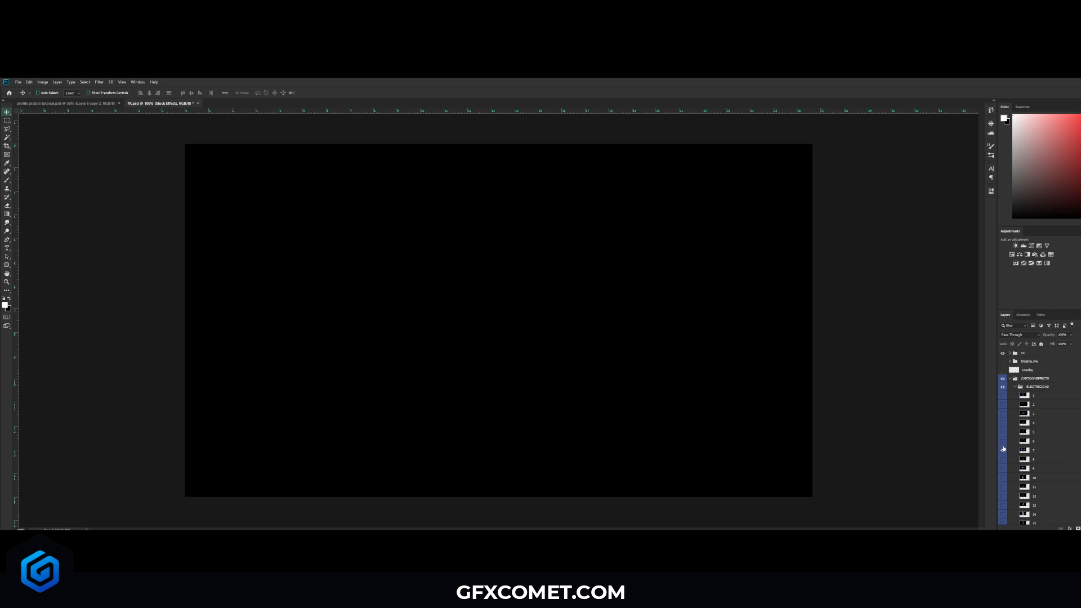
- Bring electricity layer 7 into the profile picture, position it beside the right-hand shoulder, and move it below the avatar layer
{"action": "left_click", "coordinate": [1035, 441]}
{"action": "left_click", "coordinate": [1054, 449]}
{"action": "left_click_drag", "start_coordinate": [661, 400], "coordinate": [562, 344]}
{"action": "left_click_drag", "start_coordinate": [652, 347], "coordinate": [723, 352]}
{"action": "left_click_drag", "start_coordinate": [1020, 372], "coordinate": [1020, 449]}
- Duplicate the lightning behind the left-hand shoulder and into both lower corners, rotating the copies to fit
{"action": "left_click_drag", "start_coordinate": [563, 361], "coordinate": [442, 273]}
{"action": "key", "text": "ctrl+t"}
{"action": "left_click_drag", "start_coordinate": [568, 157], "coordinate": [506, 133]}
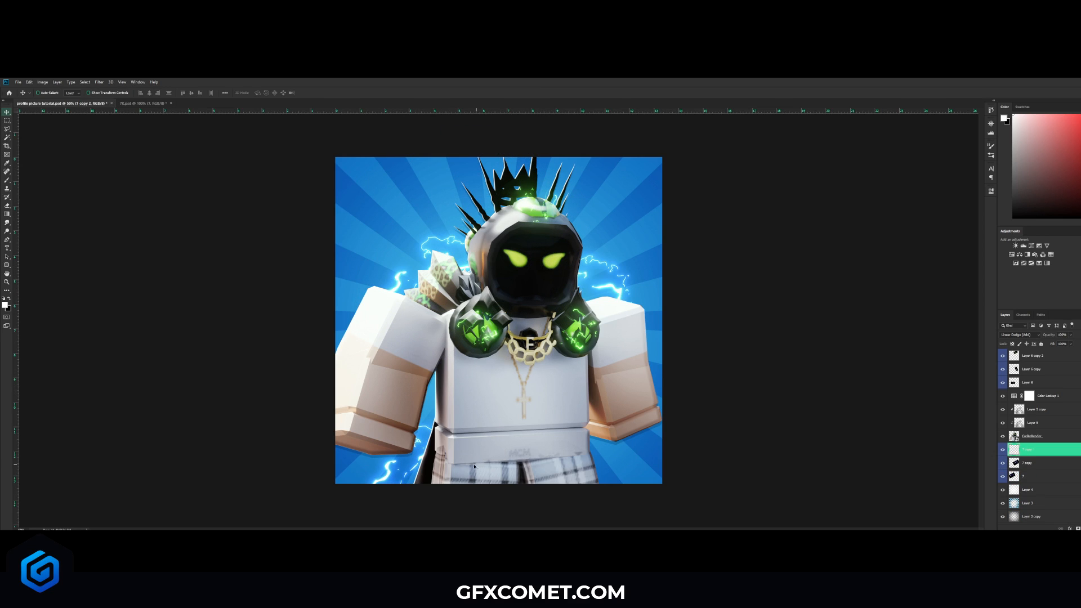
{"action": "left_click_drag", "start_coordinate": [435, 448], "coordinate": [595, 454], "text": "alt"}
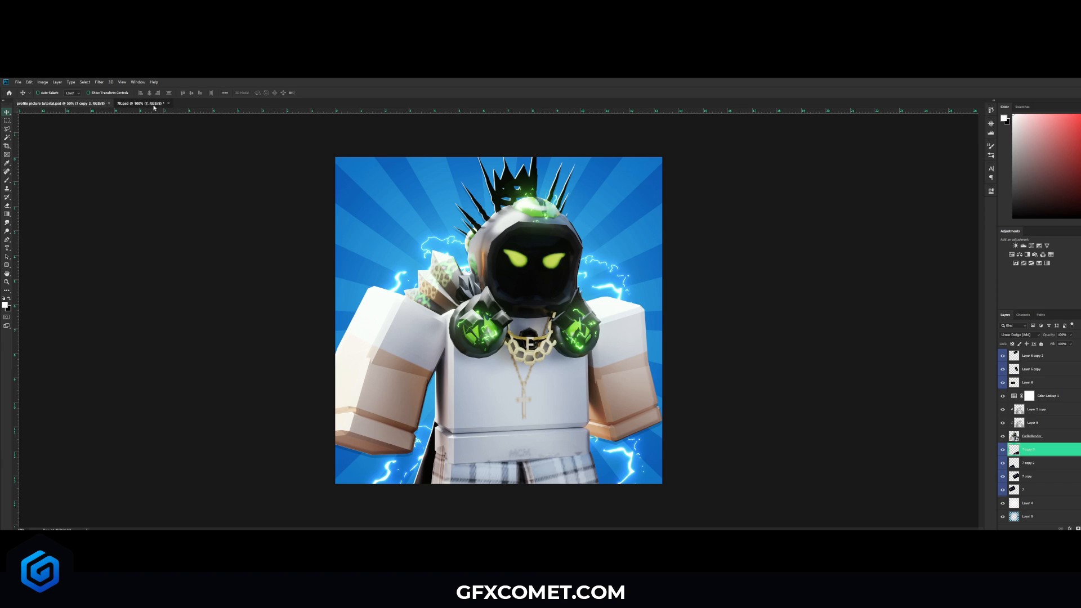
- Return to the effects document, collapse its electricity and CARTOONEFFECTS groups, and hide CARTOONEFFECTS
{"action": "left_click", "coordinate": [153, 105]}
{"action": "left_click", "coordinate": [1018, 387]}
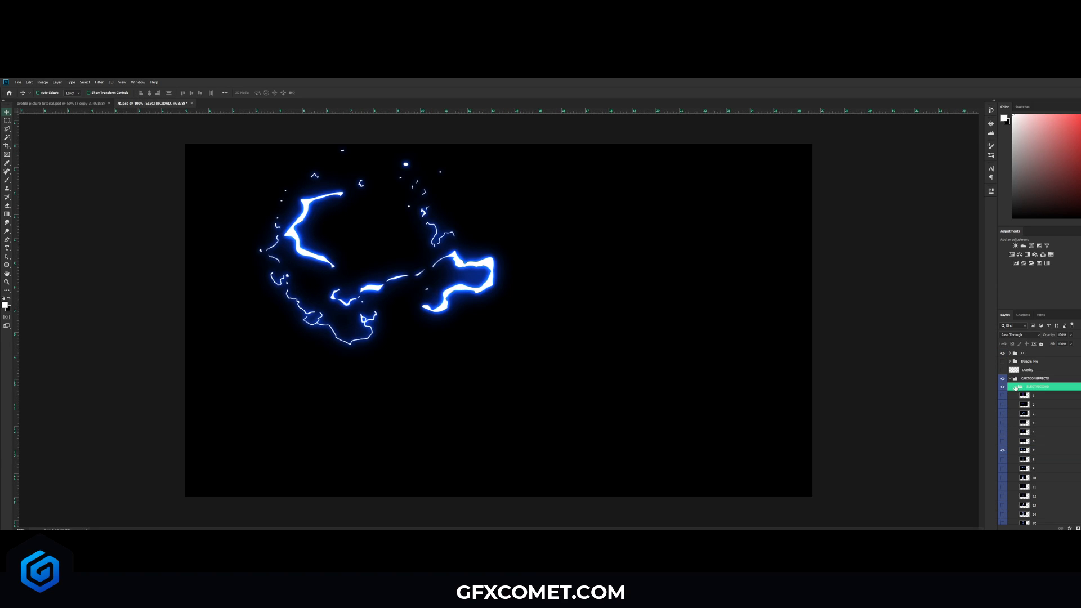
{"action": "left_click", "coordinate": [1013, 386]}
{"action": "left_click", "coordinate": [1011, 379]}
{"action": "left_click", "coordinate": [1003, 378]}
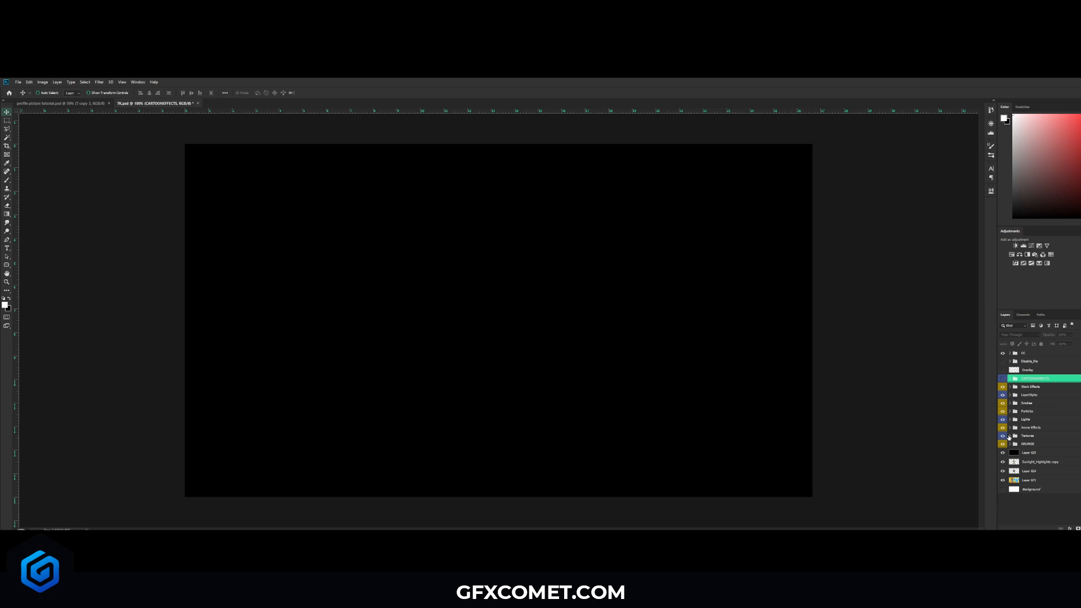
- Preview the layers in the Smokes group one at a time to choose a smoke effect
{"action": "left_click", "coordinate": [1010, 403]}
{"action": "left_click", "coordinate": [1003, 411]}
{"action": "left_click", "coordinate": [1003, 411]}
{"action": "left_click", "coordinate": [1003, 421]}
{"action": "left_click", "coordinate": [1003, 421]}
{"action": "left_click", "coordinate": [1003, 430]}
{"action": "left_click", "coordinate": [1003, 430]}
{"action": "left_click", "coordinate": [1003, 440]}
{"action": "left_click", "coordinate": [1003, 439]}
{"action": "left_click", "coordinate": [1003, 448]}
{"action": "left_click", "coordinate": [1003, 448]}
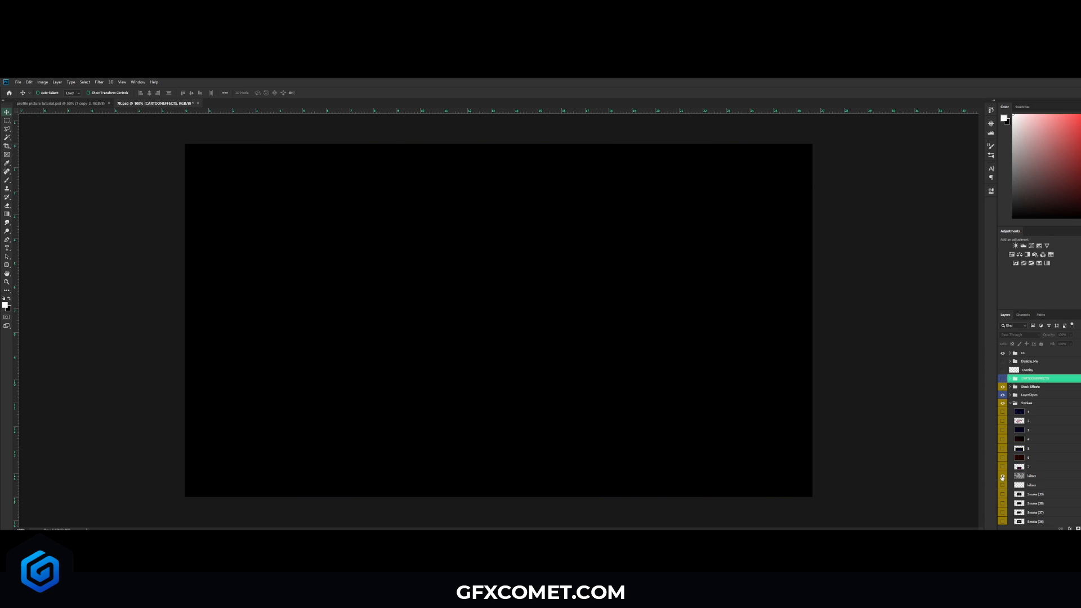
{"action": "left_click", "coordinate": [1003, 486]}
{"action": "left_click", "coordinate": [1003, 486]}
{"action": "left_click", "coordinate": [1003, 494]}
{"action": "left_click", "coordinate": [1003, 495]}
{"action": "left_click", "coordinate": [1003, 503]}
{"action": "left_click", "coordinate": [1002, 504]}
{"action": "left_click", "coordinate": [1003, 512]}
{"action": "scroll", "coordinate": [1002, 507], "scroll_direction": "down", "scroll_amount": 2}
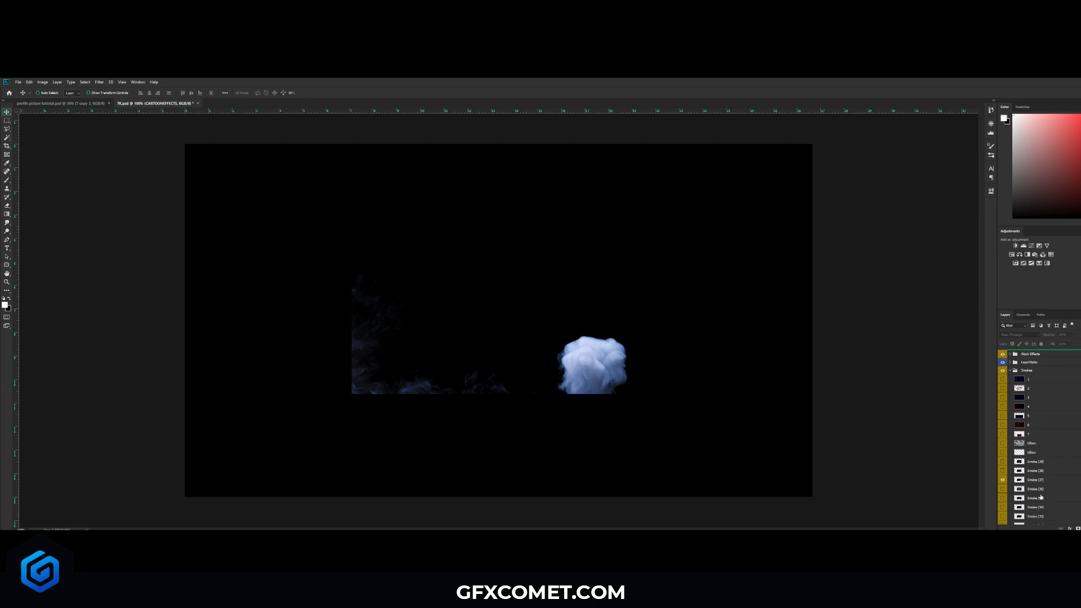
{"action": "left_click", "coordinate": [1003, 471]}
{"action": "left_click", "coordinate": [1003, 483]}
{"action": "left_click", "coordinate": [1003, 483]}
{"action": "left_click", "coordinate": [1003, 490]}
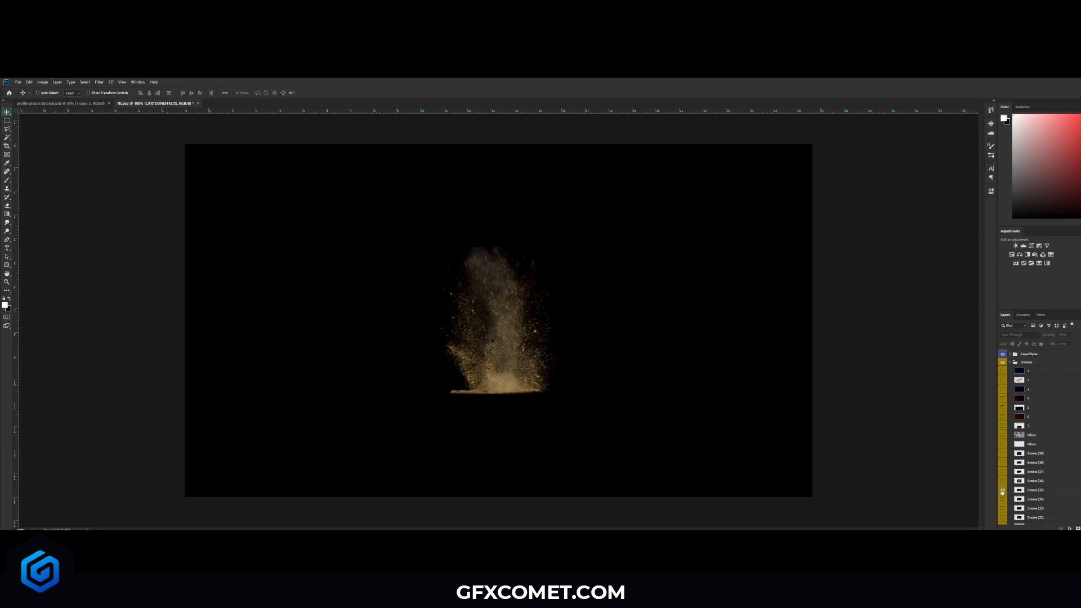
{"action": "left_click", "coordinate": [1003, 489]}
{"action": "left_click", "coordinate": [1003, 499]}
{"action": "left_click", "coordinate": [1003, 509]}
{"action": "left_click", "coordinate": [1003, 516]}
{"action": "scroll", "coordinate": [1003, 507], "scroll_direction": "down", "scroll_amount": 2}
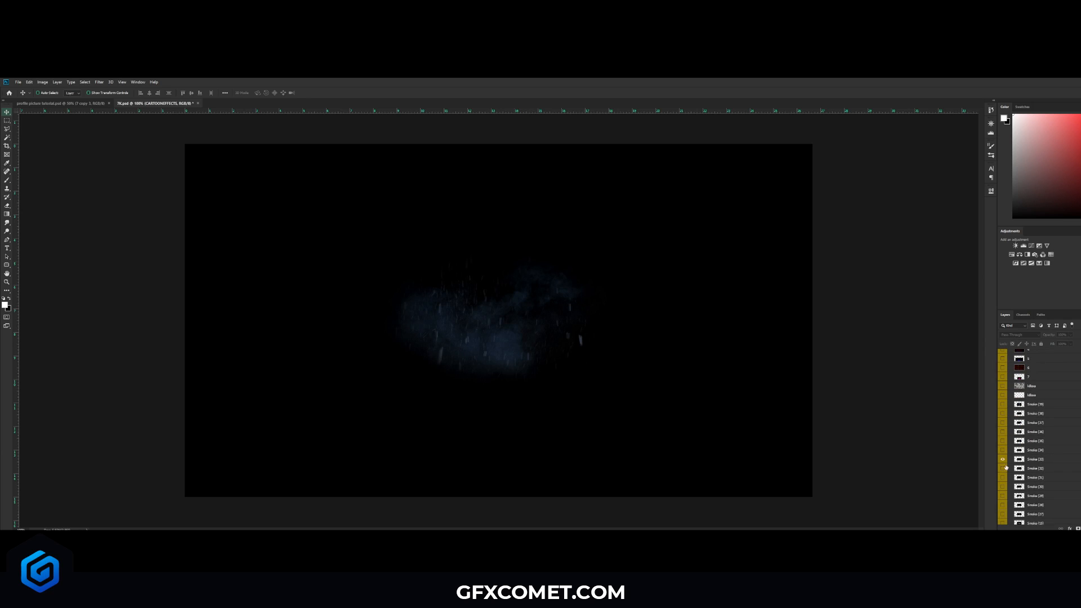
{"action": "left_click", "coordinate": [1003, 470]}
{"action": "left_click", "coordinate": [1003, 478]}
{"action": "left_click", "coordinate": [1003, 479]}
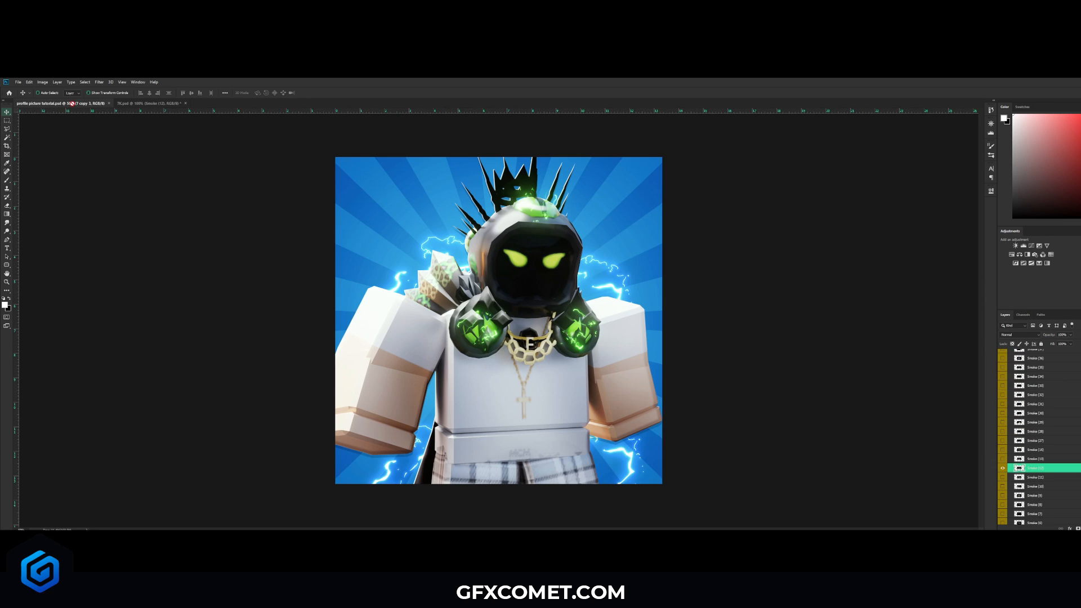
- Place the Smoke (12) layer above the avatar's shading layers in the profile picture and set its blend mode to Screen
{"action": "left_click_drag", "start_coordinate": [1039, 527], "coordinate": [1019, 336]}
{"action": "left_click", "coordinate": [1019, 335]}
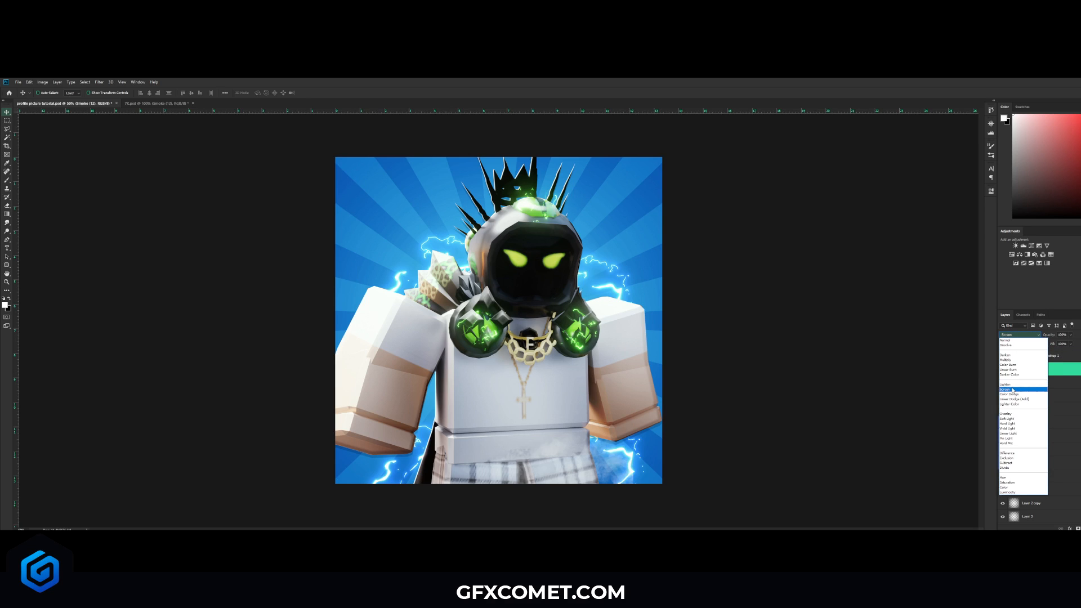
{"action": "left_click", "coordinate": [1023, 388]}
- Transform the smoke at the image's lower right, duplicate it across the lower left, and save the document
{"action": "left_click_drag", "start_coordinate": [687, 379], "coordinate": [749, 370]}
{"action": "key", "text": "ctrl+t"}
{"action": "key", "text": "Return"}
{"action": "left_click_drag", "start_coordinate": [735, 432], "coordinate": [517, 418]}
{"action": "key", "text": "ctrl+s"}
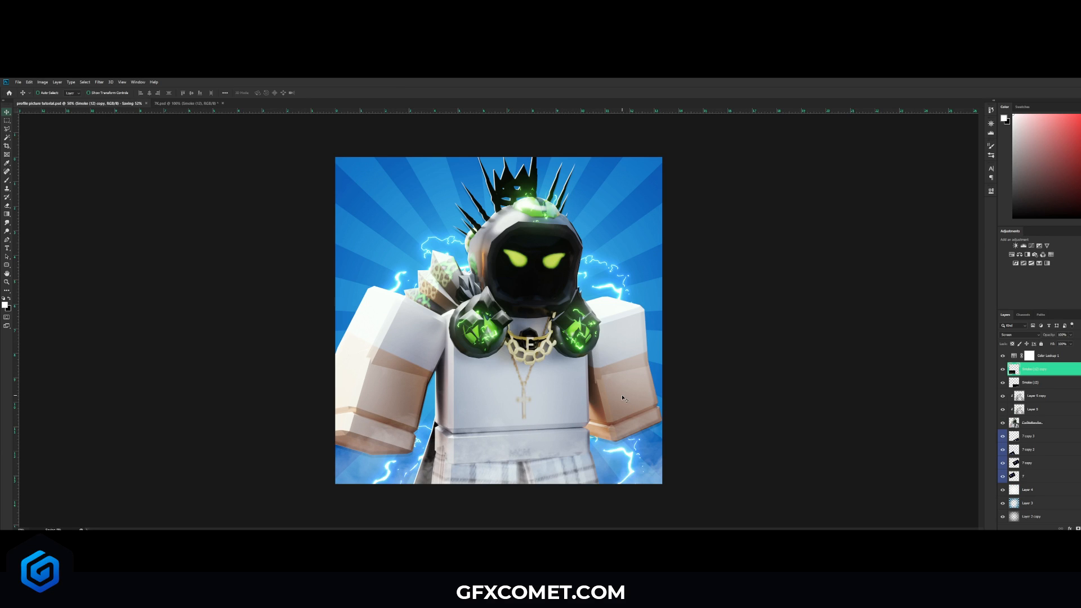
- Group all layers except Background and add a new empty layer above the group
{"action": "scroll", "coordinate": [1036, 411], "scroll_direction": "up", "scroll_amount": 2}
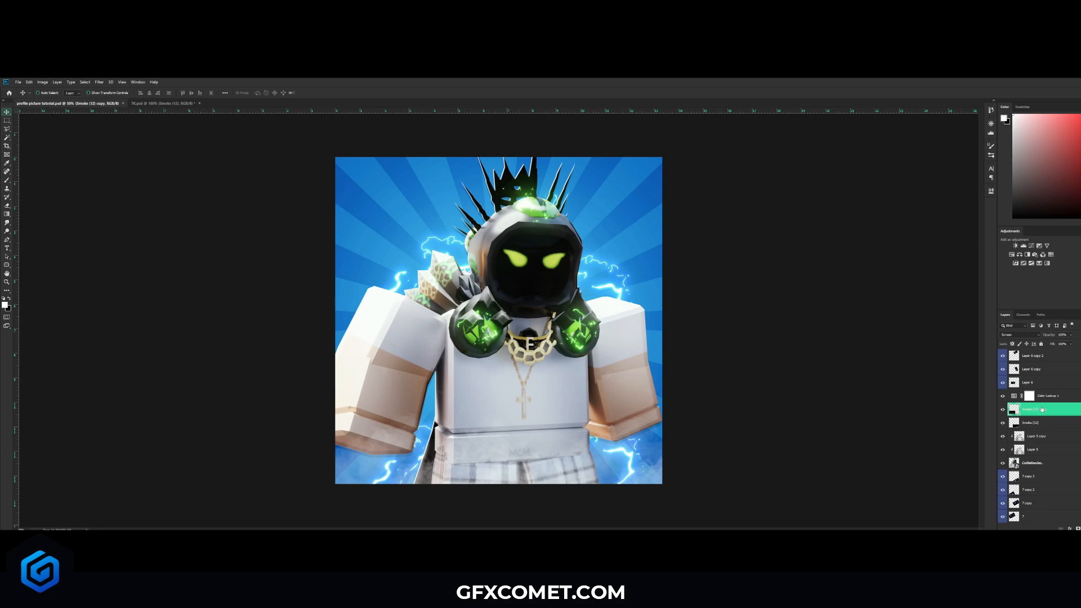
{"action": "left_click", "coordinate": [1039, 357]}
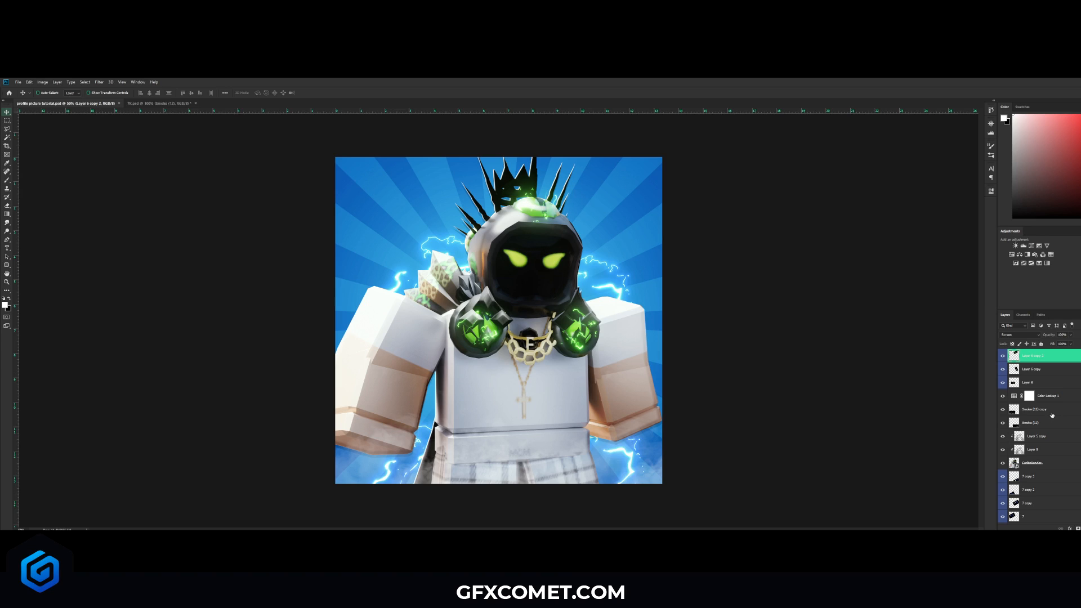
{"action": "scroll", "coordinate": [1050, 421], "scroll_direction": "down", "scroll_amount": 4}
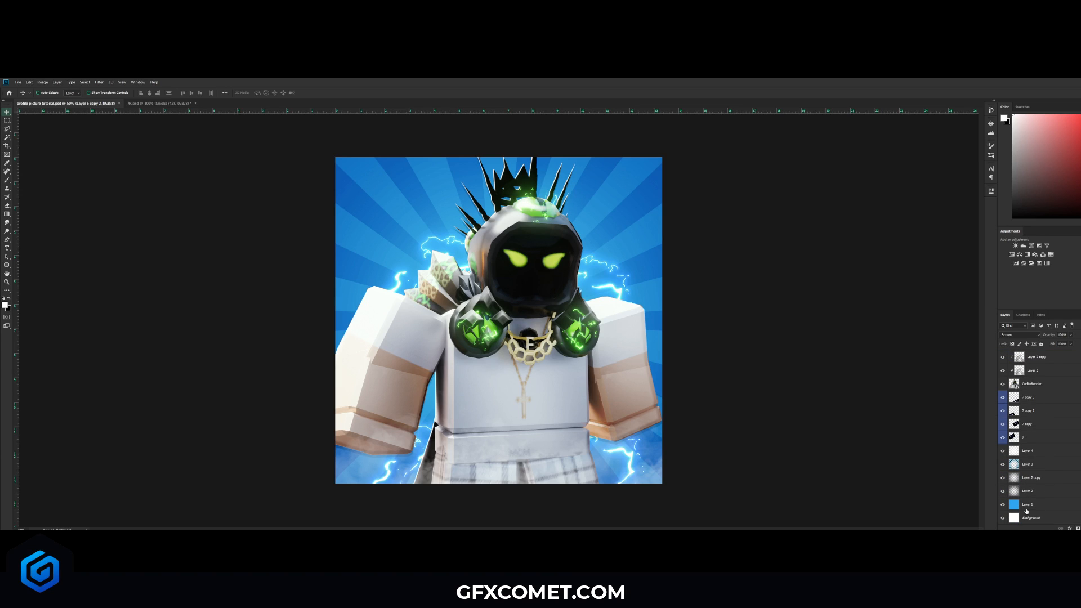
{"action": "left_click", "coordinate": [1048, 504], "text": "shift"}
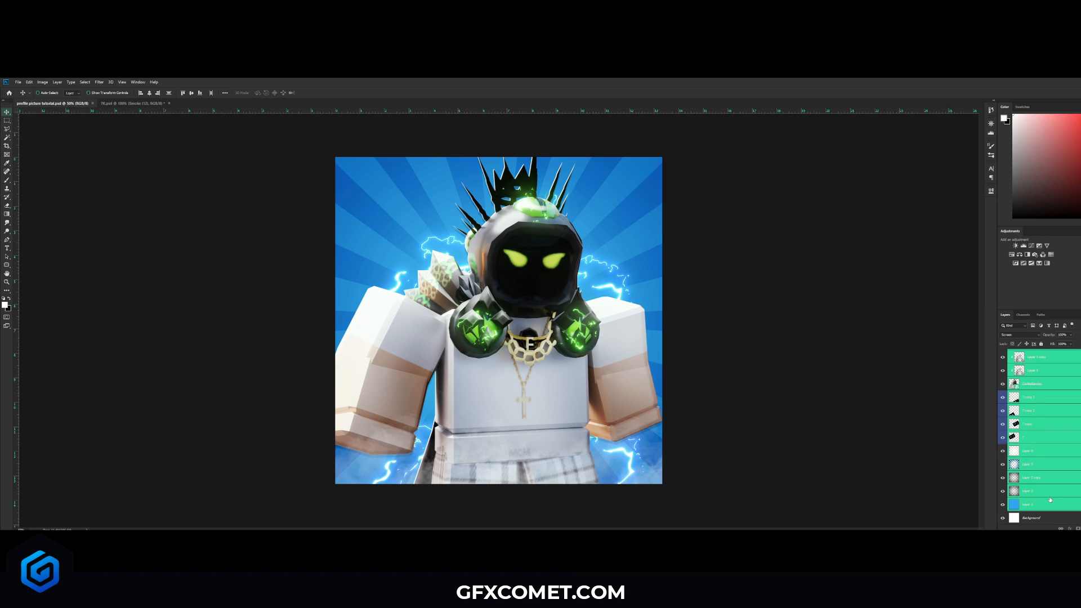
{"action": "key", "text": "ctrl+g"}
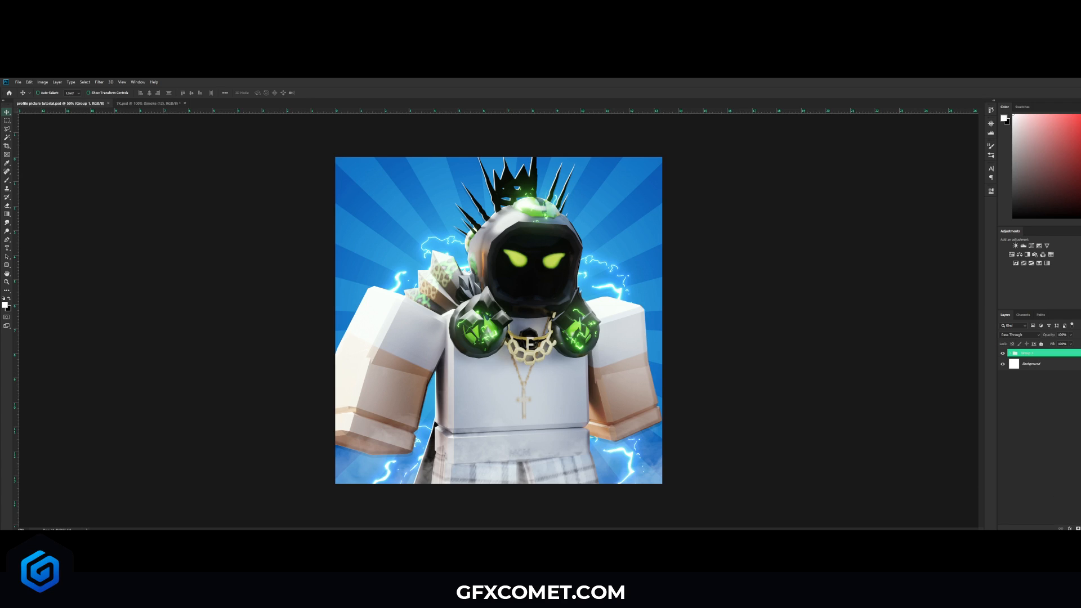
{"action": "key", "text": "ctrl+shift+alt+n"}
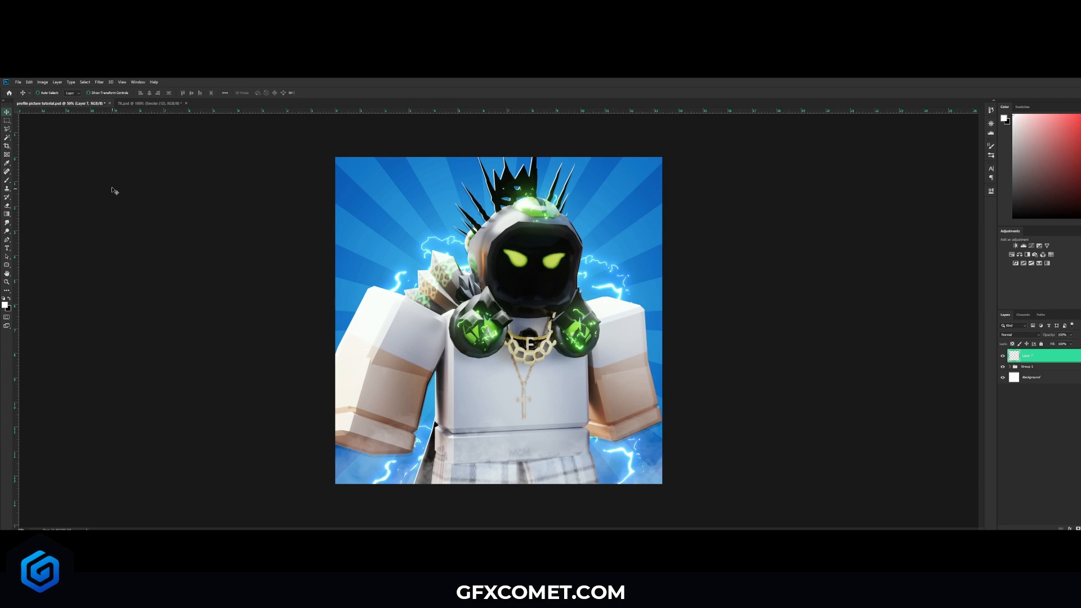
- Fill the empty top layer with the merged image using Apply Image in RGB with Multiply blending, and duplicate that layer
{"action": "left_click", "coordinate": [43, 82]}
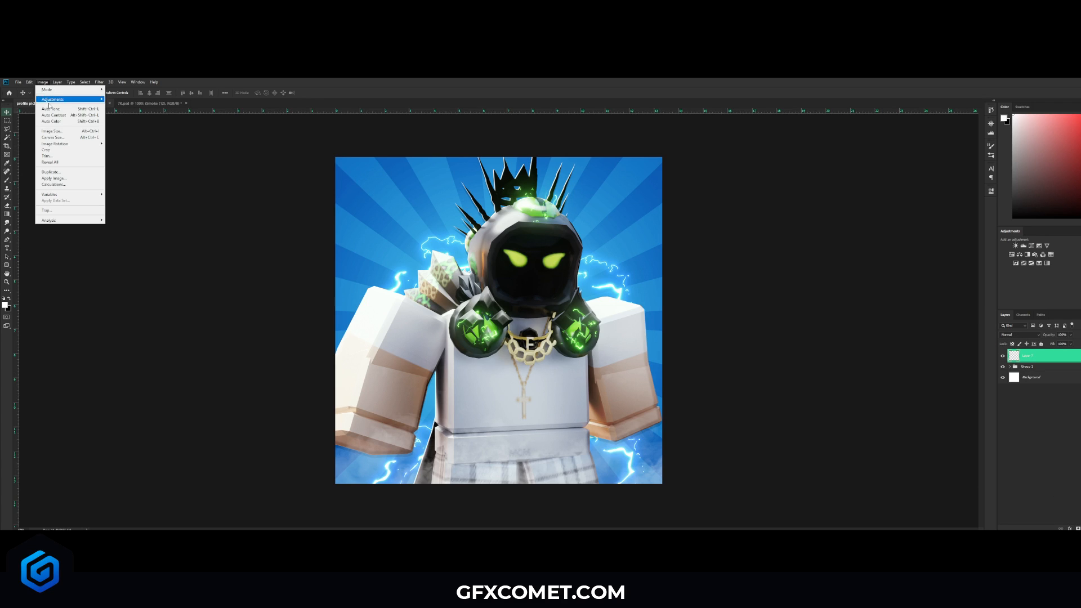
{"action": "left_click", "coordinate": [56, 179]}
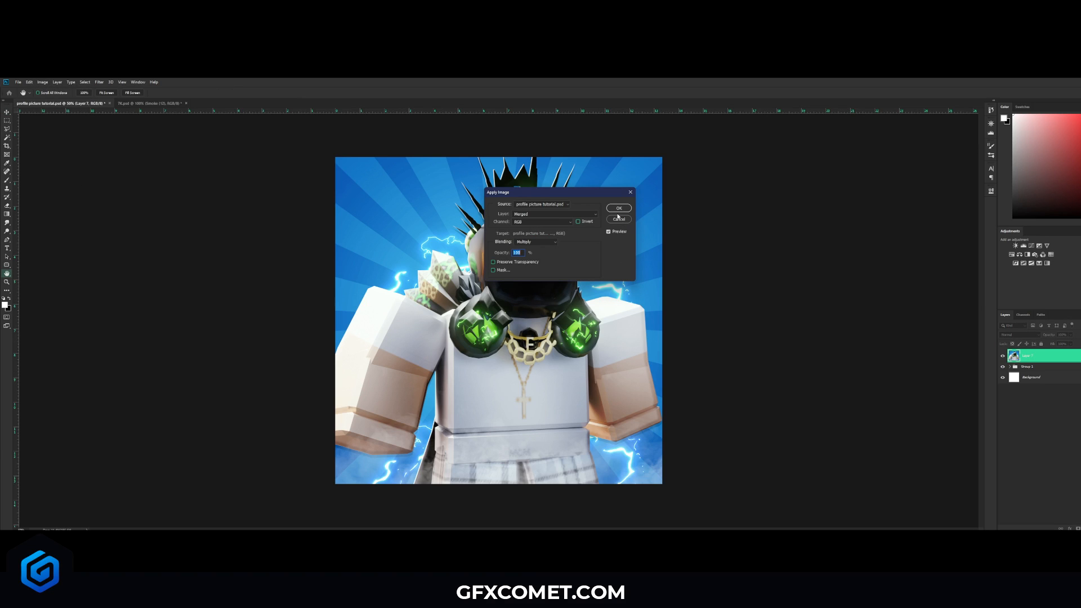
{"action": "left_click", "coordinate": [617, 208]}
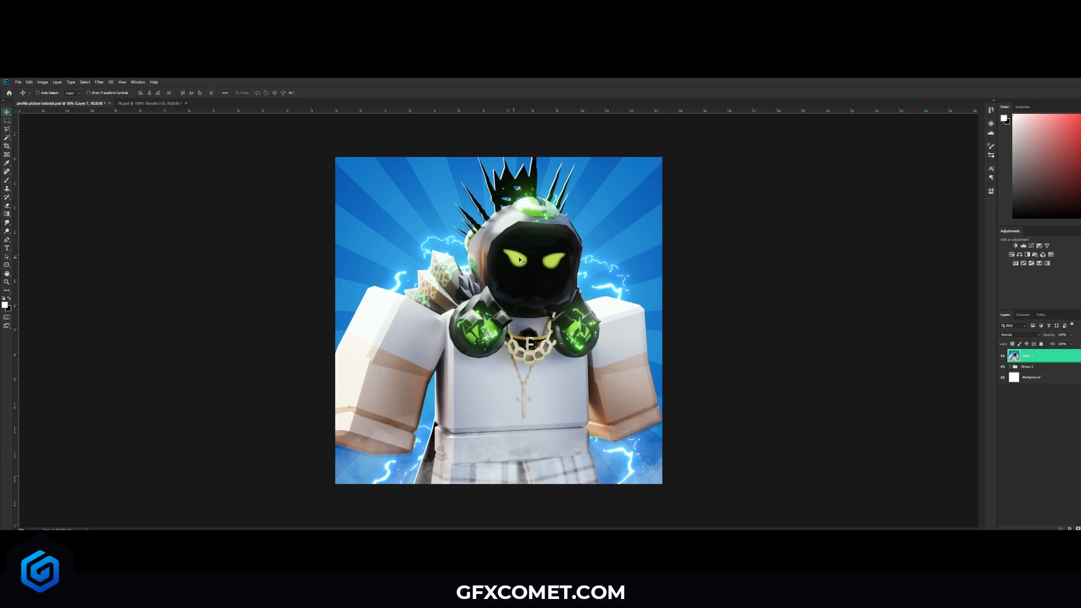
{"action": "key", "text": "ctrl+j"}
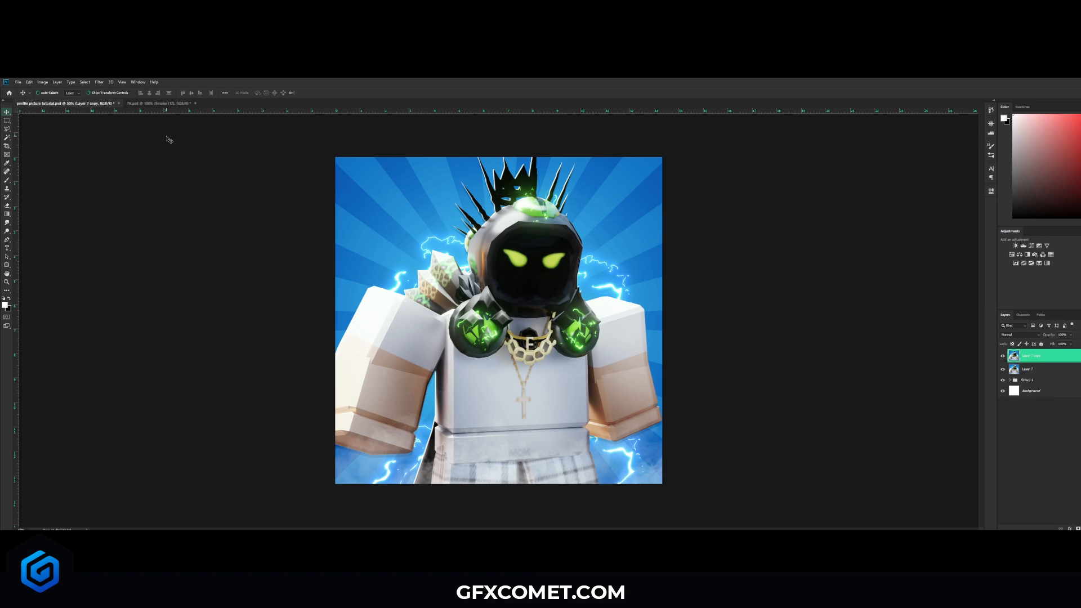
- Start the Camera Raw Filter on the duplicated layer and set Texture to +100 and Vibrance to +34
{"action": "left_click", "coordinate": [99, 82]}
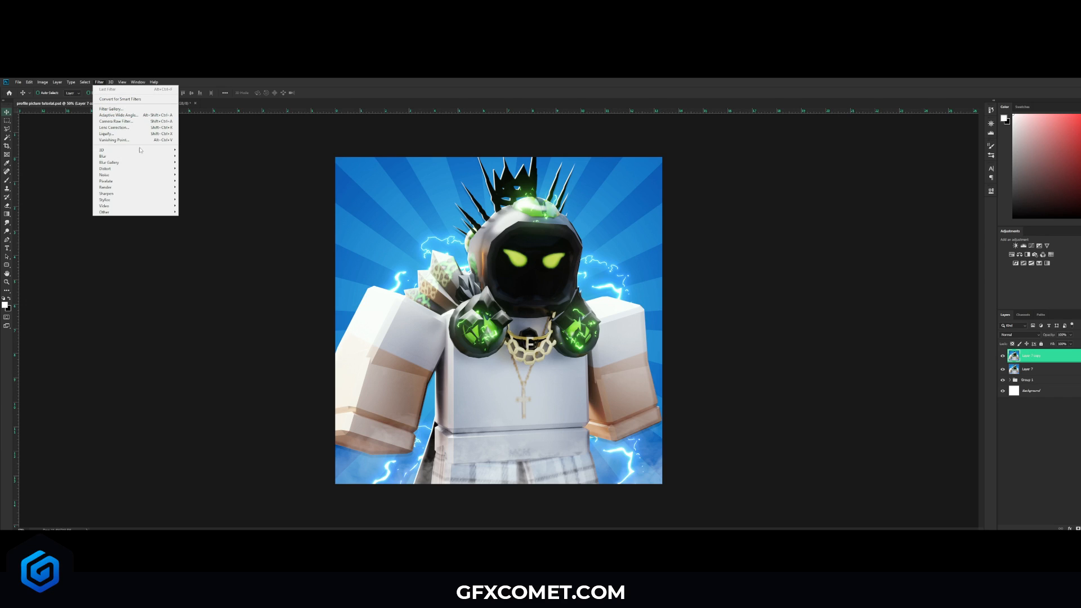
{"action": "left_click", "coordinate": [121, 122]}
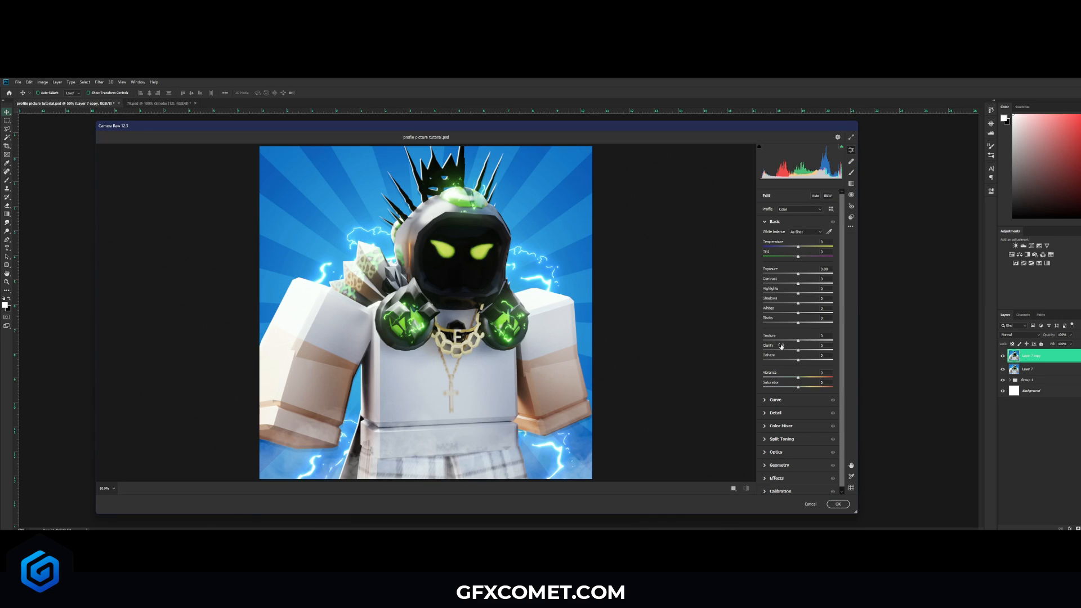
{"action": "left_click_drag", "start_coordinate": [798, 342], "coordinate": [836, 342]}
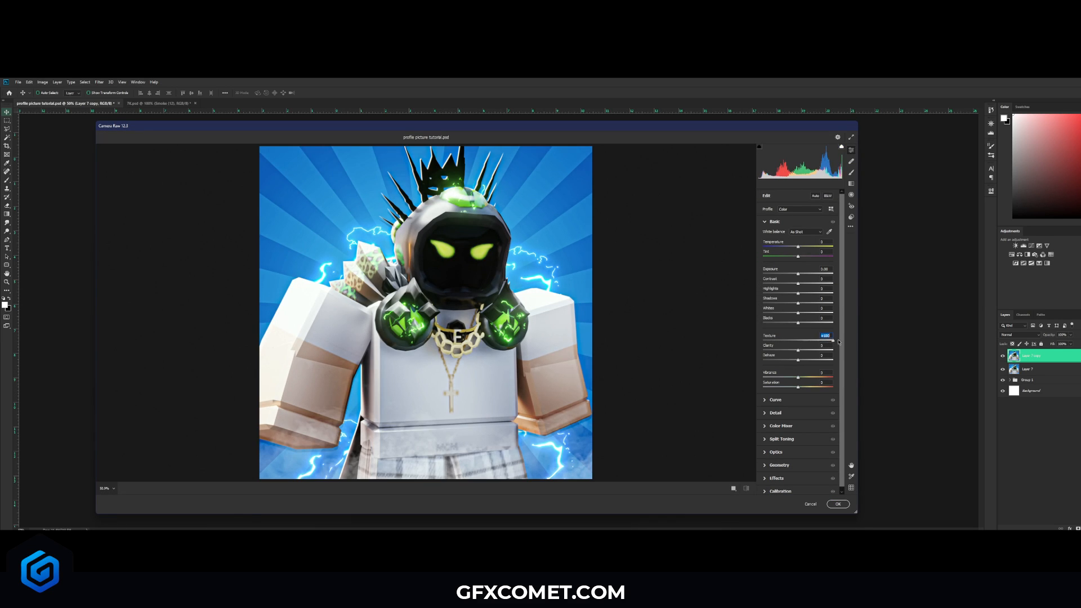
{"action": "left_click", "coordinate": [800, 378]}
{"action": "left_click_drag", "start_coordinate": [801, 379], "coordinate": [810, 378]}
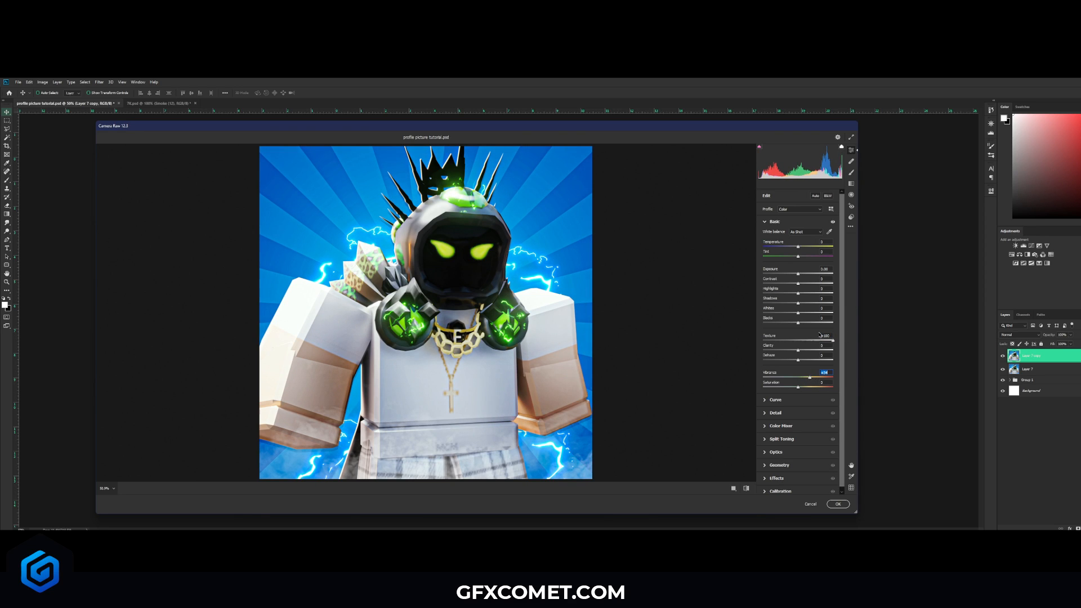
- Slightly raise Exposure, Whites, Blacks, Clarity and Dehaze, set Contrast and Highlights to -7, and slightly lower Shadows
{"action": "left_click", "coordinate": [801, 275]}
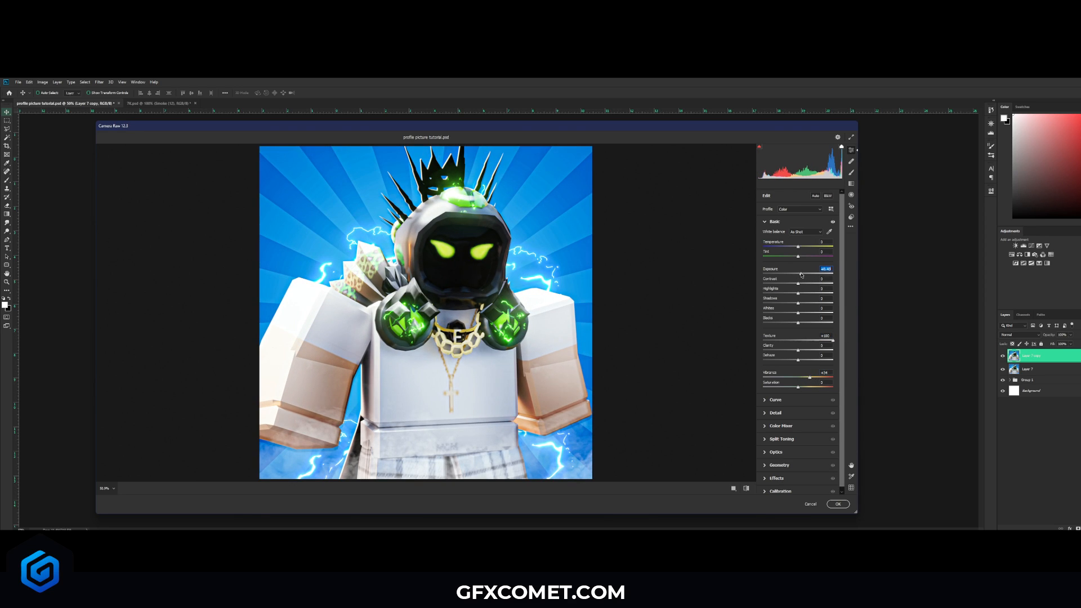
{"action": "mouse_move", "coordinate": [797, 284]}
{"action": "left_mouse_down"}
{"action": "mouse_move", "coordinate": [789, 285]}
{"action": "mouse_move", "coordinate": [799, 305]}
{"action": "left_mouse_up"}
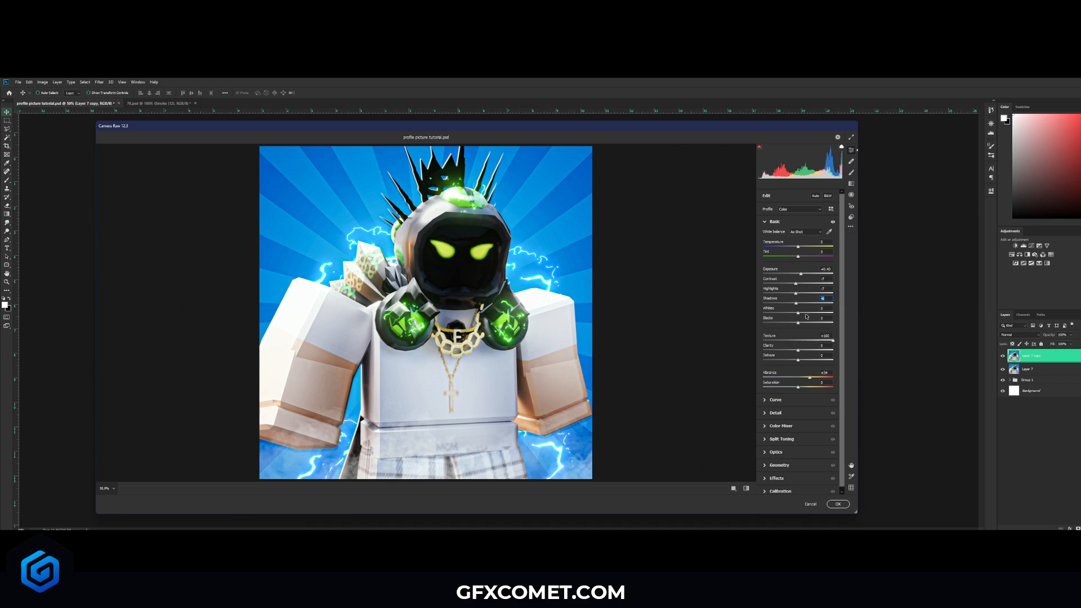
{"action": "mouse_move", "coordinate": [798, 313]}
{"action": "left_mouse_down"}
{"action": "mouse_move", "coordinate": [855, 315]}
{"action": "mouse_move", "coordinate": [742, 323]}
{"action": "mouse_move", "coordinate": [801, 327]}
{"action": "left_mouse_up"}
{"action": "mouse_move", "coordinate": [802, 352]}
{"action": "left_mouse_down"}
{"action": "mouse_move", "coordinate": [826, 353]}
{"action": "mouse_move", "coordinate": [772, 350]}
{"action": "mouse_move", "coordinate": [801, 352]}
{"action": "mouse_move", "coordinate": [800, 361]}
{"action": "left_mouse_up"}
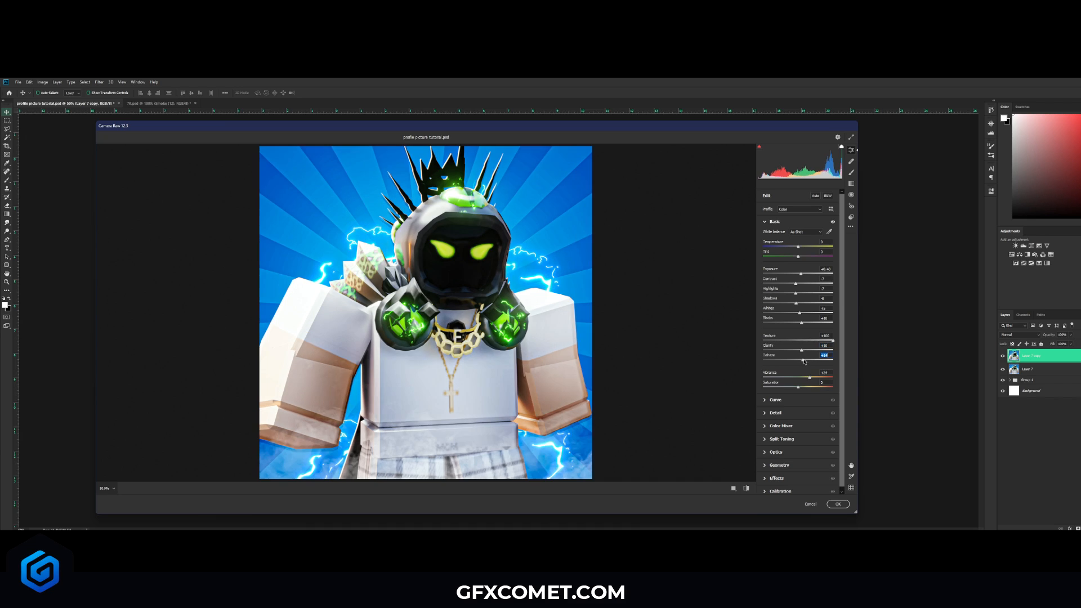
- Add moderate Noise Reduction, apply the Camera Raw filter, and toggle the graded layer's visibility to compare before and after
{"action": "left_click", "coordinate": [777, 414]}
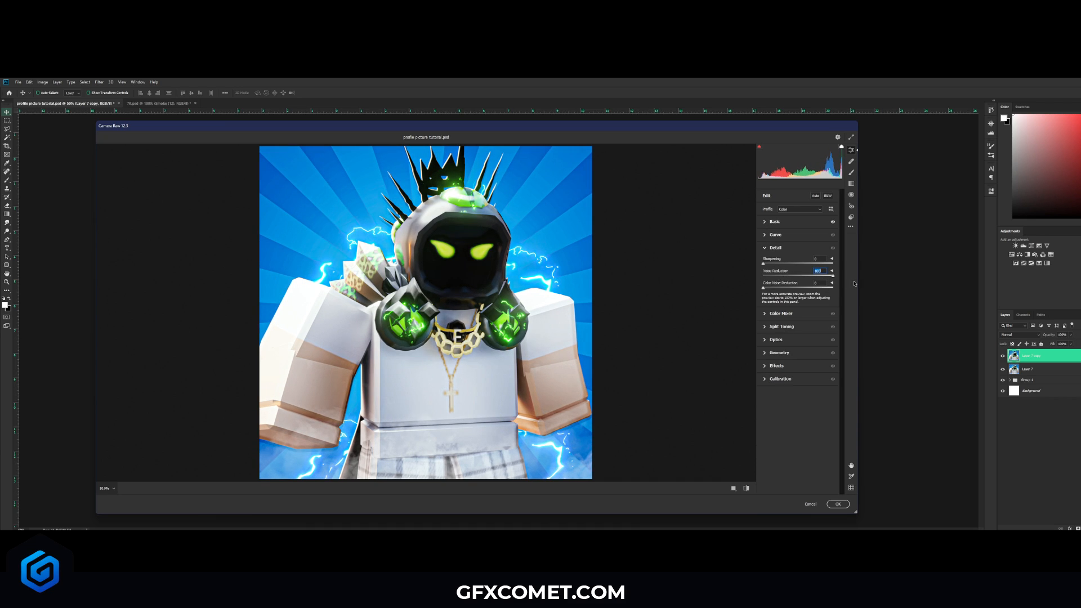
{"action": "left_click_drag", "start_coordinate": [833, 276], "coordinate": [782, 273]}
{"action": "left_click", "coordinate": [844, 505]}
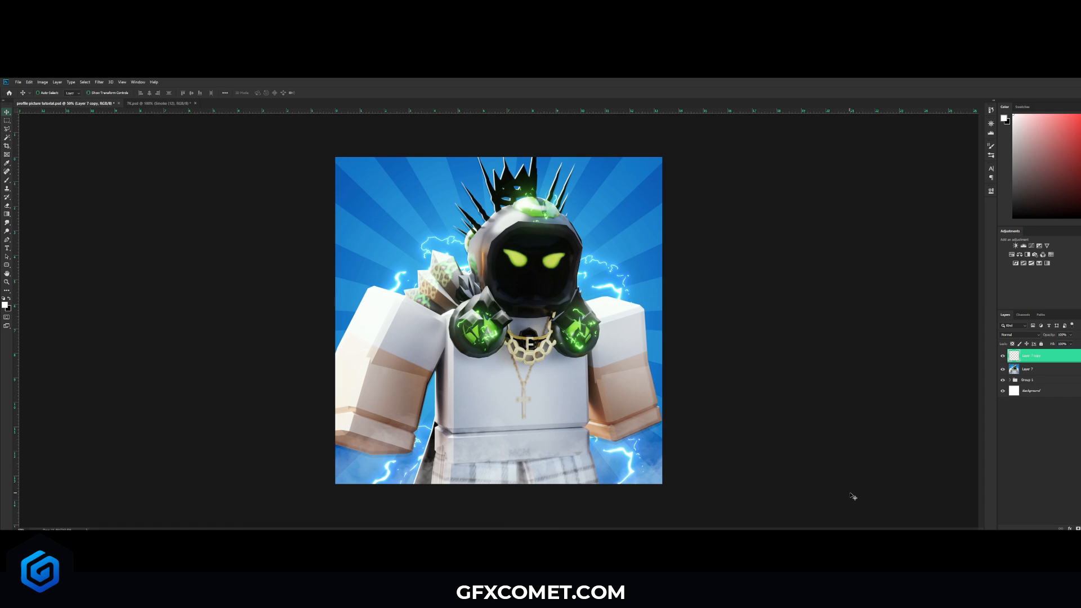
{"action": "left_click", "coordinate": [1003, 357]}
{"action": "left_click", "coordinate": [1002, 357]}
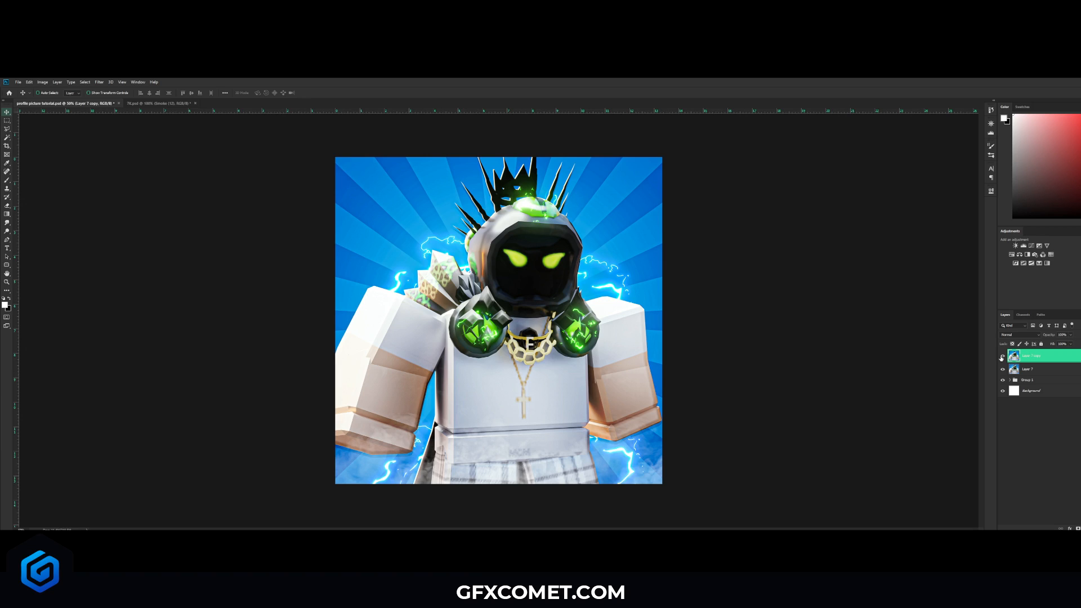